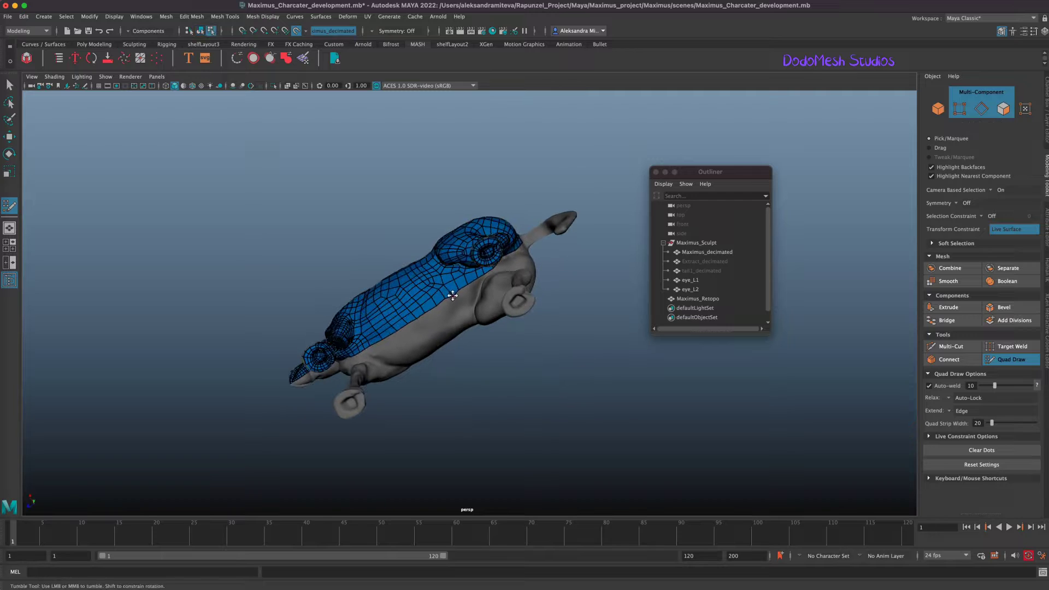
- Relax the Quad Draw topology along the horse's belly and on the hind hoof, seen from underneath
{"action": "right_click_drag", "start_coordinate": [452, 291], "coordinate": [786, 258], "text": "alt"}
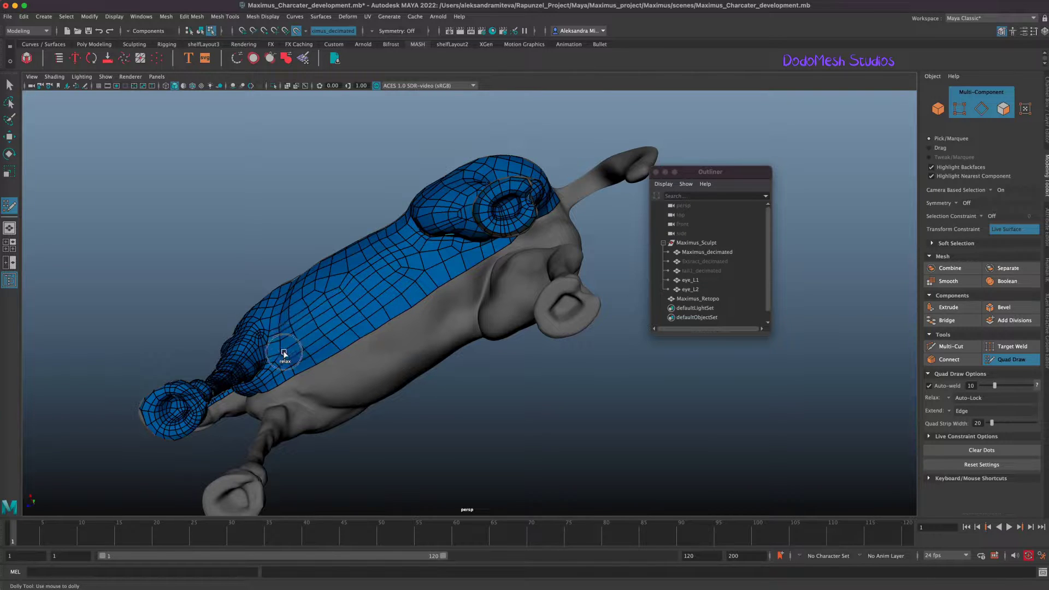
{"action": "mouse_move", "coordinate": [310, 316]}
{"action": "left_mouse_down", "text": "shift"}
{"action": "mouse_move", "coordinate": [399, 268]}
{"action": "mouse_move", "coordinate": [393, 236]}
{"action": "mouse_move", "coordinate": [351, 279]}
{"action": "mouse_move", "coordinate": [449, 251]}
{"action": "mouse_move", "coordinate": [338, 297]}
{"action": "left_mouse_up", "text": "shift"}
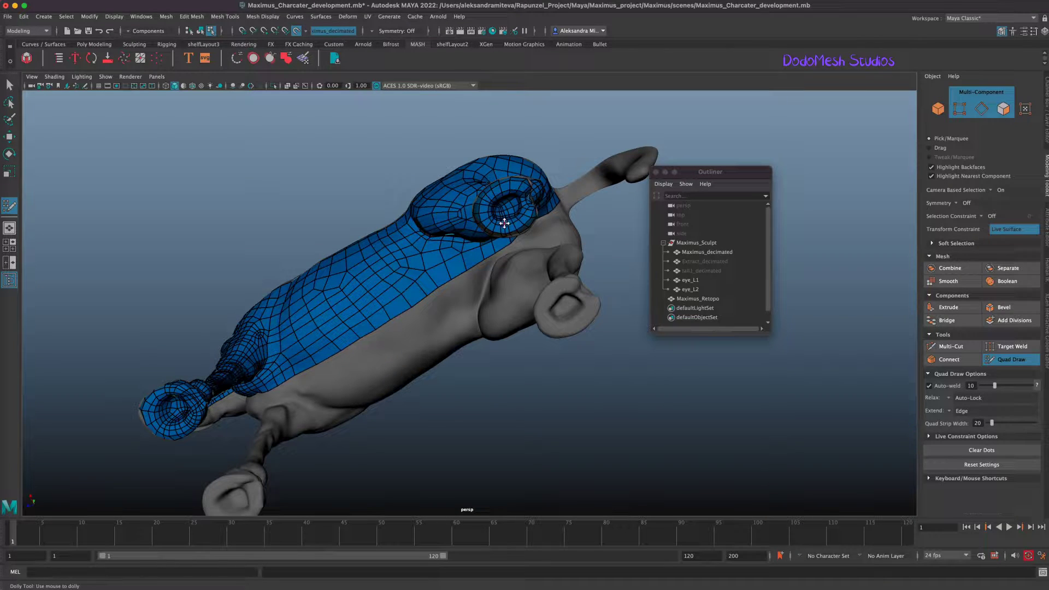
{"action": "mouse_move", "coordinate": [498, 209]}
{"action": "left_mouse_down", "text": "shift"}
{"action": "mouse_move", "coordinate": [492, 192]}
{"action": "mouse_move", "coordinate": [507, 200]}
{"action": "mouse_move", "coordinate": [505, 220]}
{"action": "left_mouse_up", "text": "shift"}
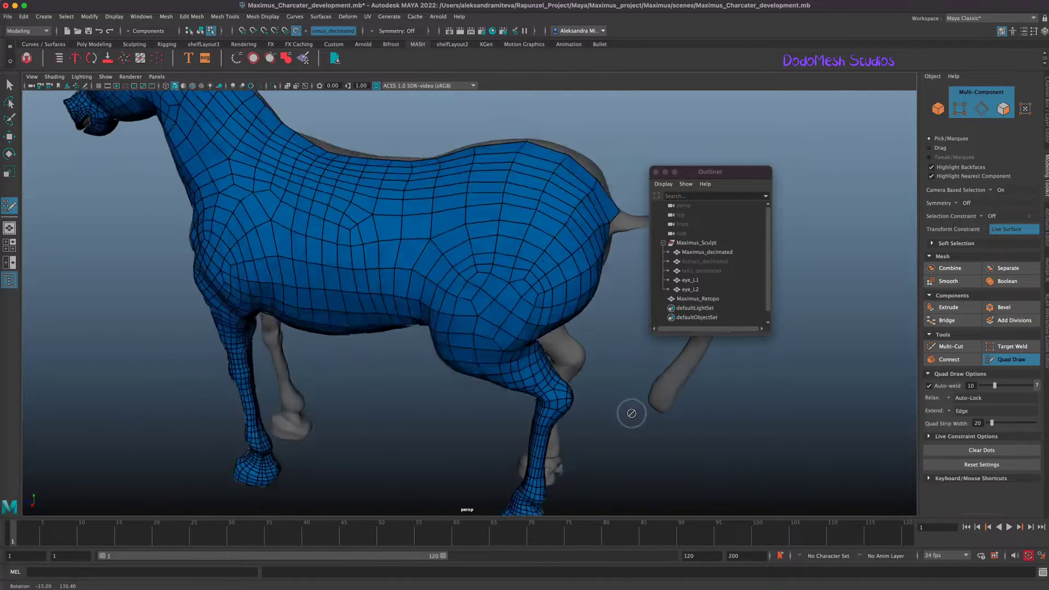
- Relax the retopology mesh down the front leg, from above the knee to the shin
{"action": "scroll", "coordinate": [628, 412], "scroll_direction": "up", "scroll_amount": 6}
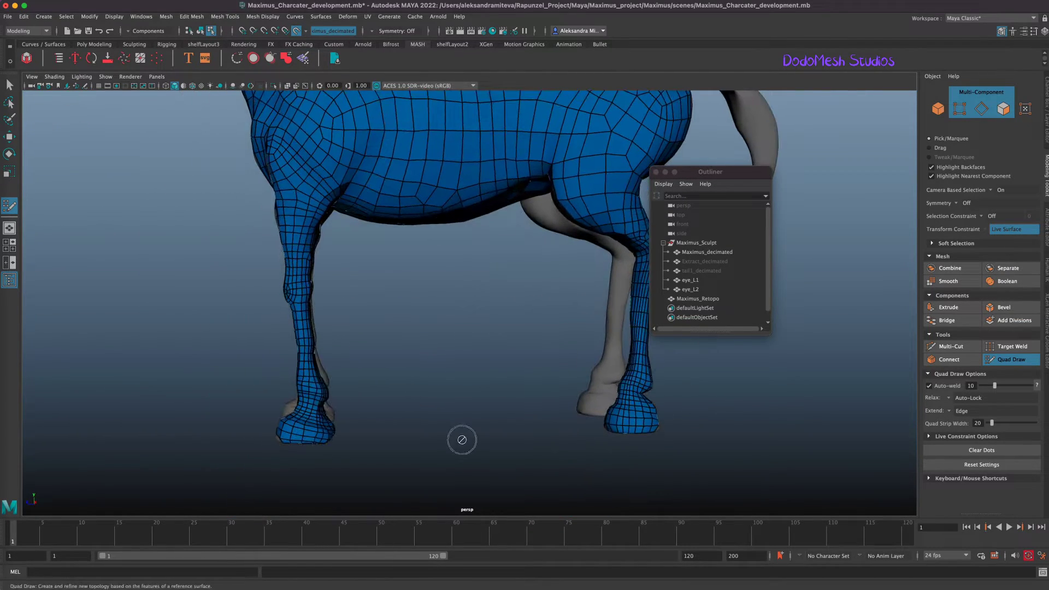
{"action": "mouse_move", "coordinate": [462, 440]}
{"action": "left_mouse_down", "text": "alt"}
{"action": "mouse_move", "coordinate": [312, 379]}
{"action": "mouse_move", "coordinate": [294, 394]}
{"action": "mouse_move", "coordinate": [301, 404]}
{"action": "mouse_move", "coordinate": [307, 339]}
{"action": "left_mouse_up", "text": "alt"}
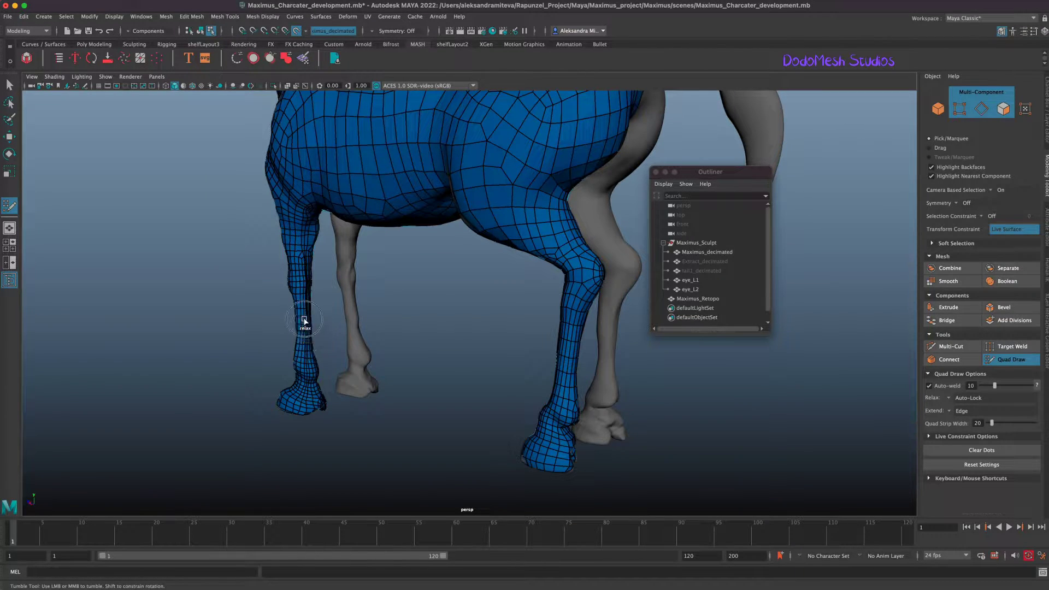
{"action": "left_click_drag", "start_coordinate": [446, 374], "coordinate": [569, 388], "text": "alt"}
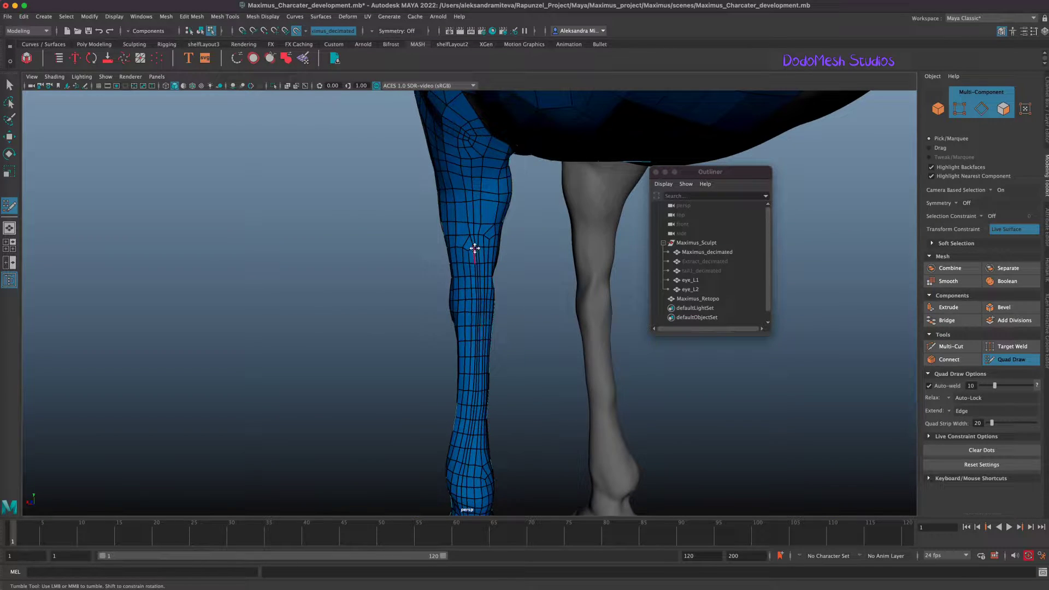
{"action": "mouse_move", "coordinate": [478, 246]}
{"action": "left_mouse_down", "text": "shift"}
{"action": "mouse_move", "coordinate": [478, 158]}
{"action": "mouse_move", "coordinate": [455, 129]}
{"action": "mouse_move", "coordinate": [487, 286]}
{"action": "mouse_move", "coordinate": [472, 306]}
{"action": "mouse_move", "coordinate": [464, 468]}
{"action": "mouse_move", "coordinate": [477, 370]}
{"action": "left_mouse_up", "text": "shift"}
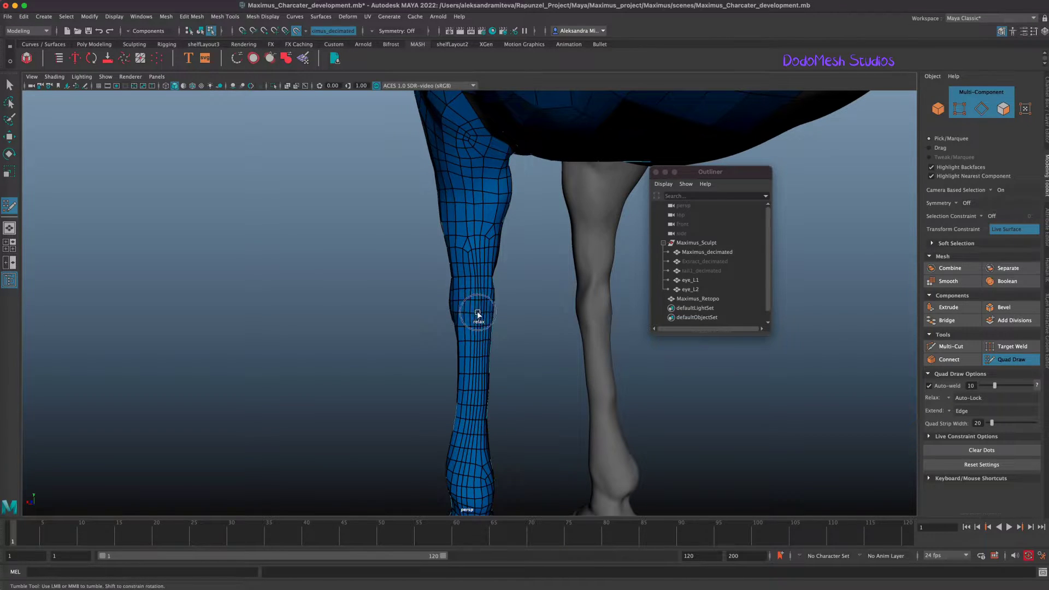
{"action": "mouse_move", "coordinate": [482, 350]}
{"action": "left_mouse_down", "text": "shift"}
{"action": "mouse_move", "coordinate": [481, 427]}
{"action": "mouse_move", "coordinate": [459, 490]}
{"action": "mouse_move", "coordinate": [465, 511]}
{"action": "mouse_move", "coordinate": [474, 292]}
{"action": "mouse_move", "coordinate": [478, 328]}
{"action": "left_mouse_up", "text": "shift"}
- Relax the quads on the front of the lower hind leg, from the shin down to the fetlock
{"action": "left_click_drag", "start_coordinate": [559, 422], "coordinate": [624, 412], "text": "alt"}
{"action": "right_click_drag", "start_coordinate": [625, 412], "coordinate": [627, 366], "text": "alt"}
{"action": "middle_click_drag", "start_coordinate": [627, 365], "coordinate": [620, 335], "text": "alt"}
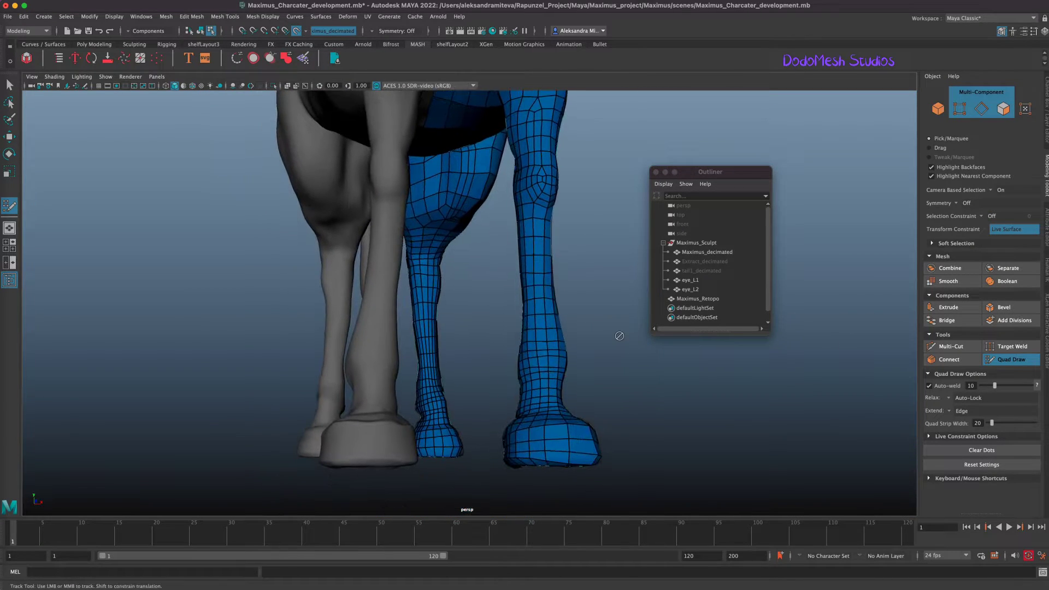
{"action": "right_click_drag", "start_coordinate": [659, 343], "coordinate": [669, 349], "text": "alt"}
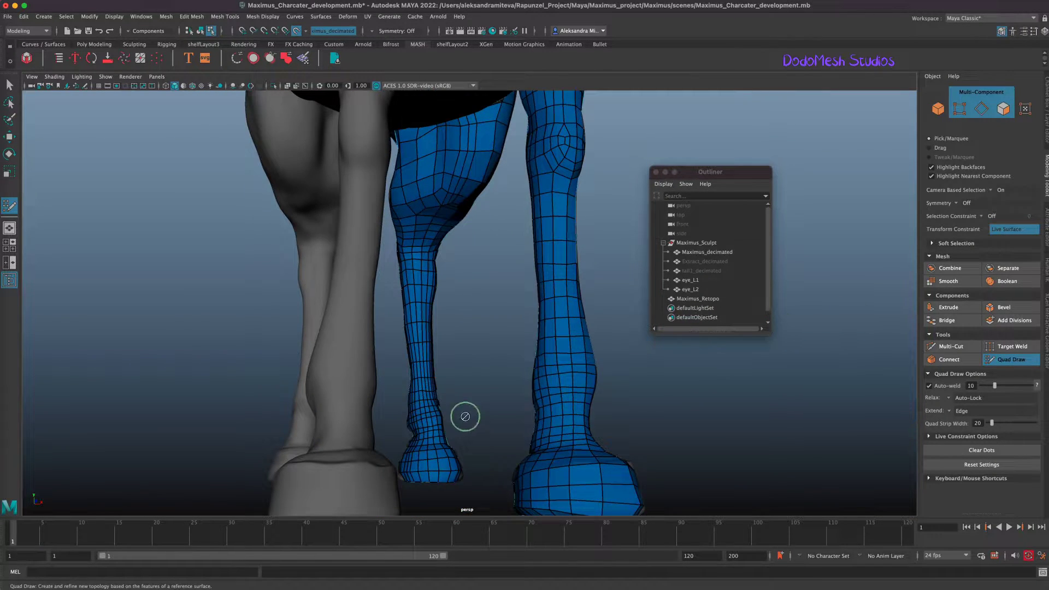
{"action": "right_click_drag", "start_coordinate": [463, 419], "coordinate": [784, 311], "text": "alt"}
{"action": "left_click_drag", "start_coordinate": [417, 412], "coordinate": [411, 378], "text": "shift"}
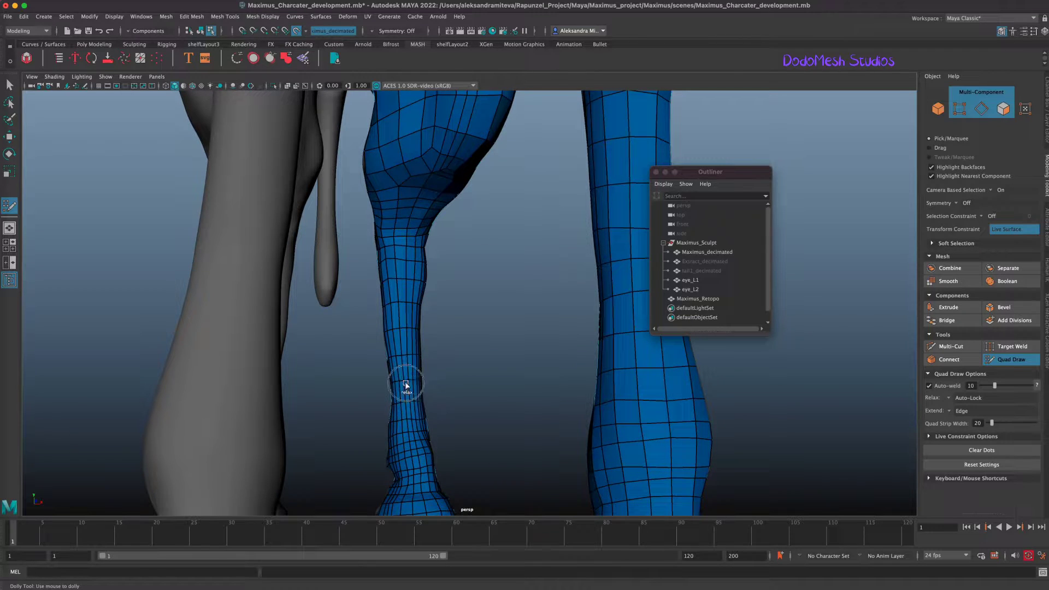
{"action": "mouse_move", "coordinate": [420, 473]}
{"action": "left_mouse_down", "text": "shift"}
{"action": "mouse_move", "coordinate": [410, 494]}
{"action": "mouse_move", "coordinate": [428, 456]}
{"action": "mouse_move", "coordinate": [401, 403]}
{"action": "mouse_move", "coordinate": [490, 431]}
{"action": "mouse_move", "coordinate": [481, 370]}
{"action": "left_mouse_up", "text": "shift"}
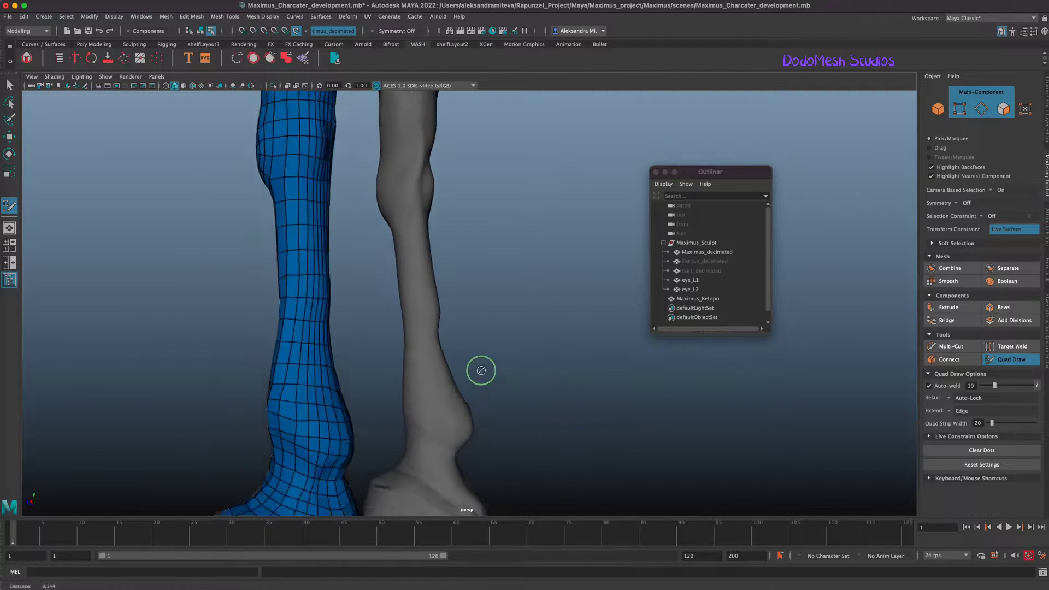
- Relax the topology around the hind hoof and pastern from both sides
{"action": "right_click_drag", "start_coordinate": [481, 371], "coordinate": [426, 373], "text": "alt"}
{"action": "left_click_drag", "start_coordinate": [676, 405], "coordinate": [263, 377], "text": "alt"}
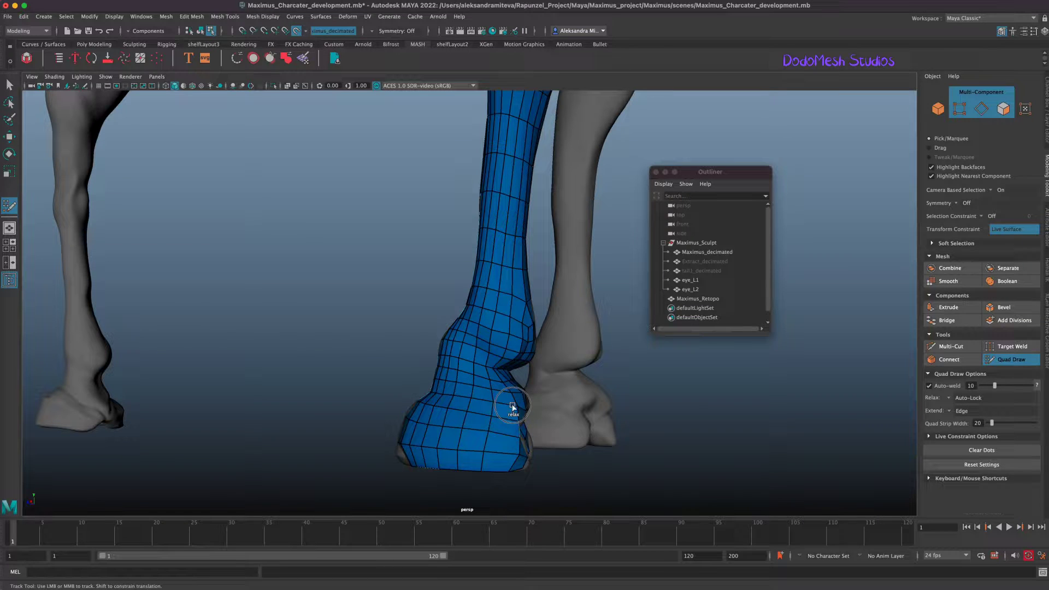
{"action": "left_click_drag", "start_coordinate": [675, 407], "coordinate": [583, 421], "text": "alt"}
{"action": "right_click_drag", "start_coordinate": [583, 421], "coordinate": [935, 374], "text": "alt"}
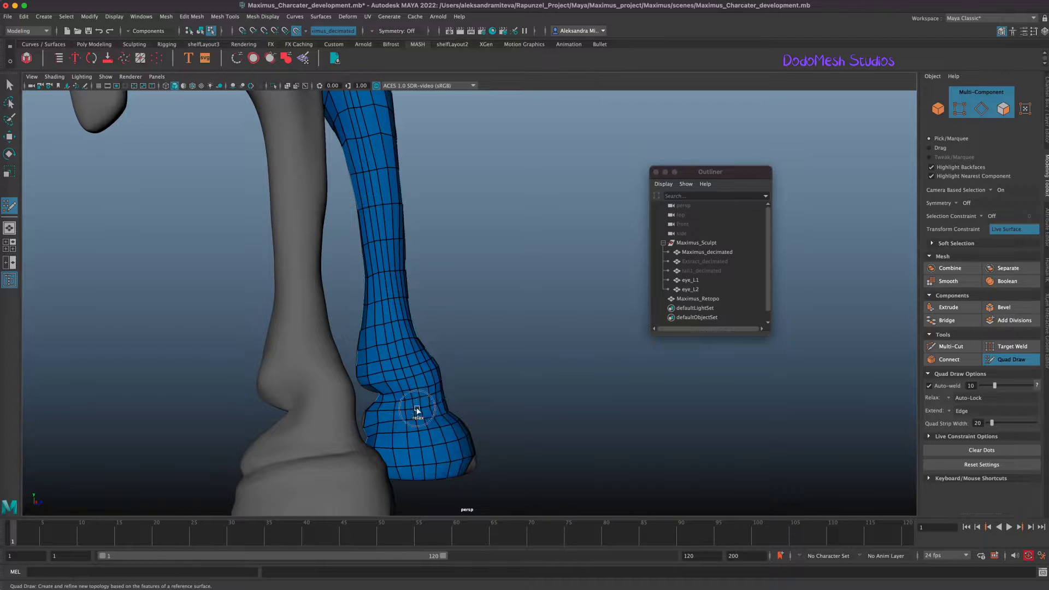
- Relax the retopology mesh around the fetlock of the front leg
{"action": "left_click_drag", "start_coordinate": [575, 407], "coordinate": [681, 391], "text": "alt"}
{"action": "right_click_drag", "start_coordinate": [681, 391], "coordinate": [251, 387], "text": "alt"}
{"action": "left_click_drag", "start_coordinate": [524, 418], "coordinate": [705, 346], "text": "alt"}
{"action": "middle_click_drag", "start_coordinate": [211, 405], "coordinate": [318, 365], "text": "alt"}
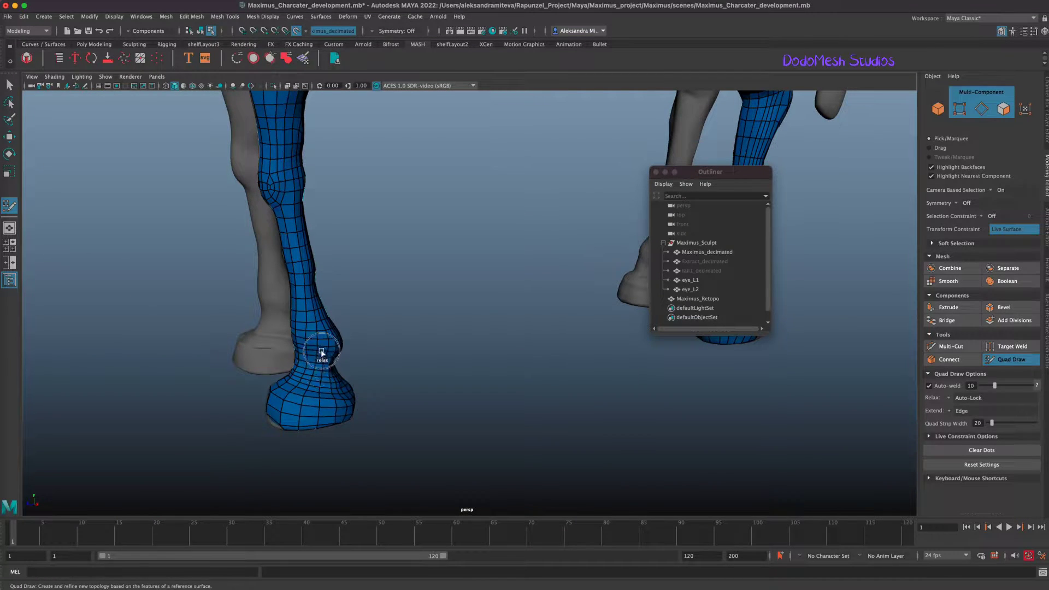
- Relax the quads on the outer side of the hind leg, at the hock and at the pastern
{"action": "left_click_drag", "start_coordinate": [549, 423], "coordinate": [501, 411], "text": "alt"}
{"action": "middle_click_drag", "start_coordinate": [500, 411], "coordinate": [403, 540], "text": "alt"}
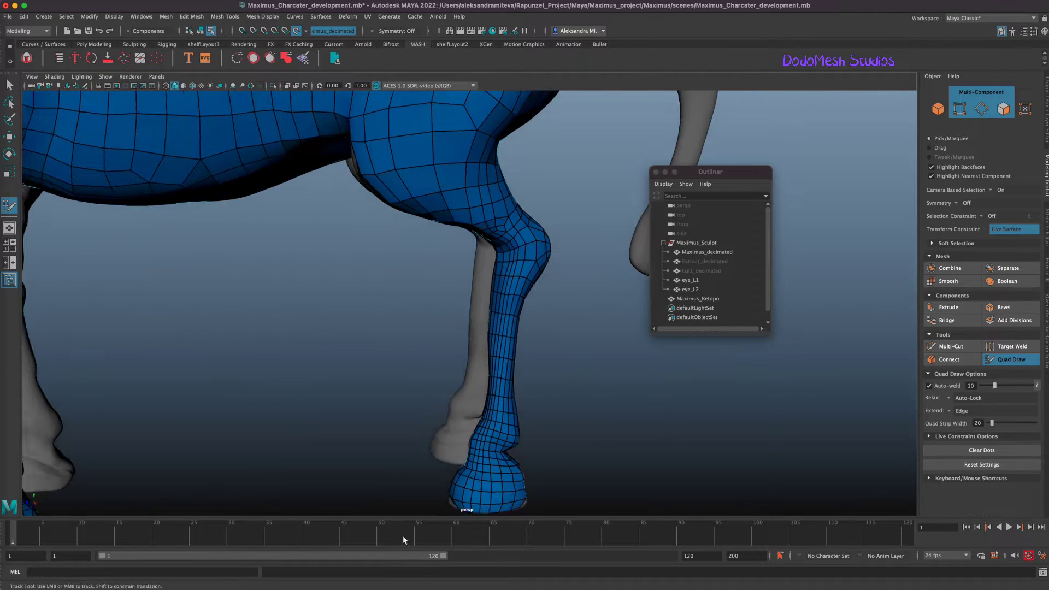
{"action": "mouse_move", "coordinate": [508, 259]}
{"action": "left_mouse_down", "text": "shift"}
{"action": "mouse_move", "coordinate": [516, 268]}
{"action": "mouse_move", "coordinate": [497, 233]}
{"action": "left_mouse_up", "text": "shift"}
{"action": "left_click_drag", "start_coordinate": [507, 413], "coordinate": [474, 463], "text": "shift"}
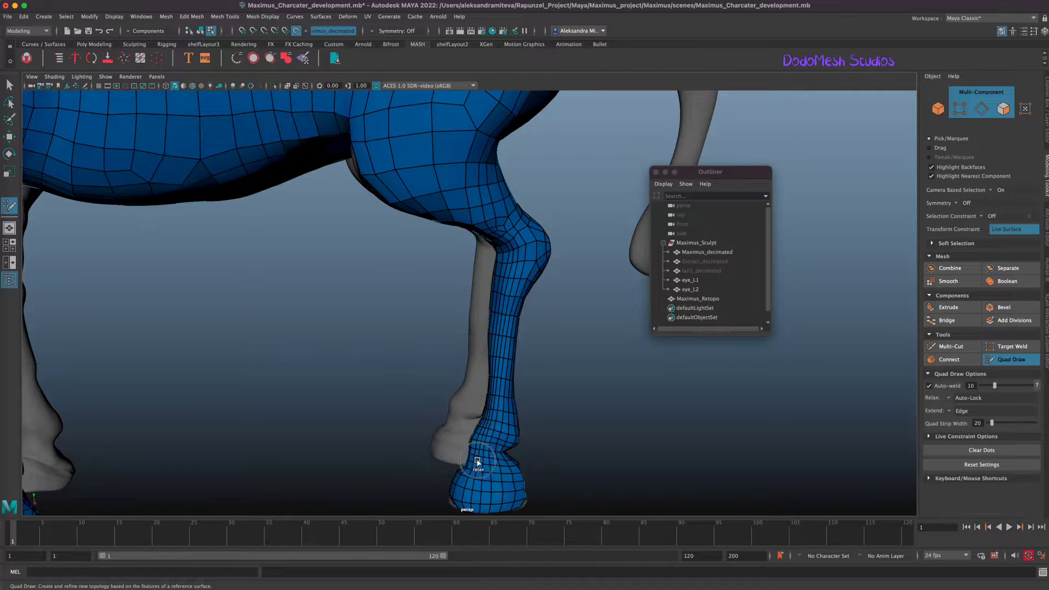
- Relax the topology on the inner and rear sides of the hind leg, from the fetlock up to the thigh
{"action": "left_click_drag", "start_coordinate": [625, 428], "coordinate": [625, 361], "text": "alt"}
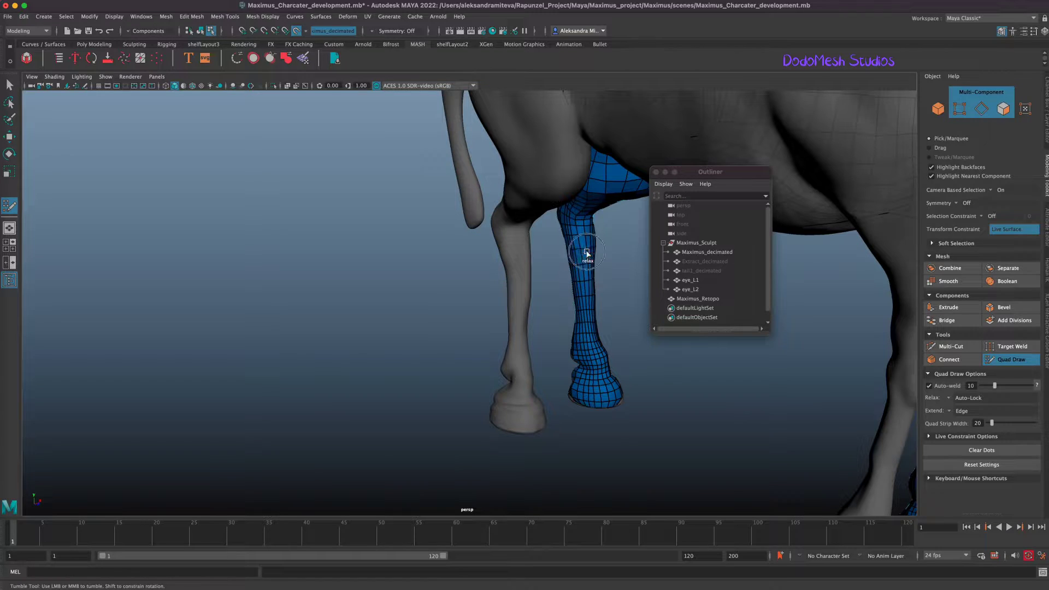
{"action": "left_click_drag", "start_coordinate": [562, 210], "coordinate": [581, 204], "text": "shift"}
{"action": "left_click_drag", "start_coordinate": [707, 396], "coordinate": [700, 390], "text": "alt"}
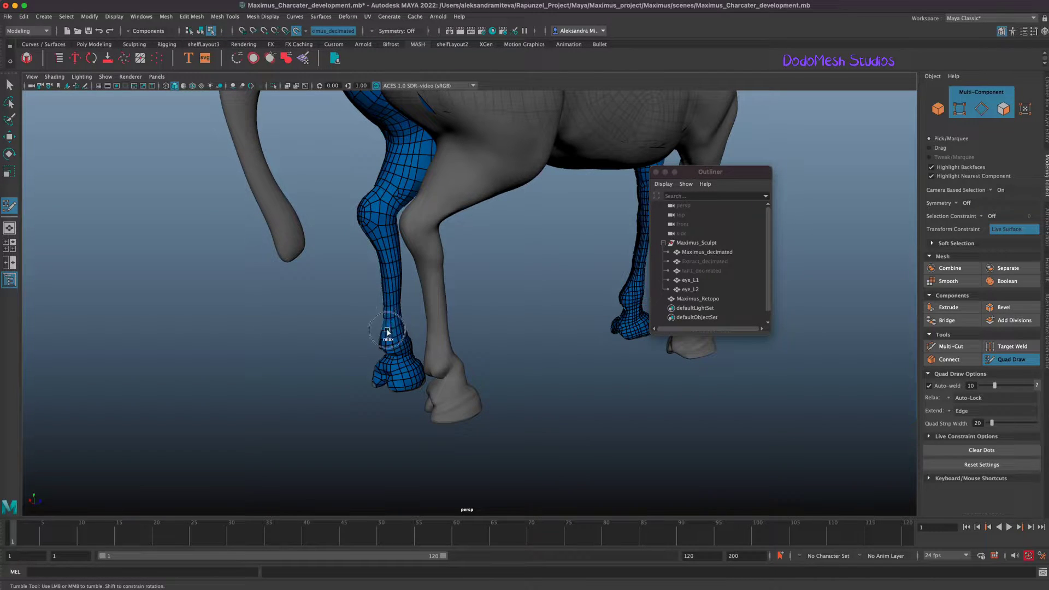
{"action": "mouse_move", "coordinate": [397, 189]}
{"action": "left_mouse_down", "text": "shift"}
{"action": "mouse_move", "coordinate": [422, 157]}
{"action": "mouse_move", "coordinate": [391, 119]}
{"action": "left_mouse_up", "text": "shift"}
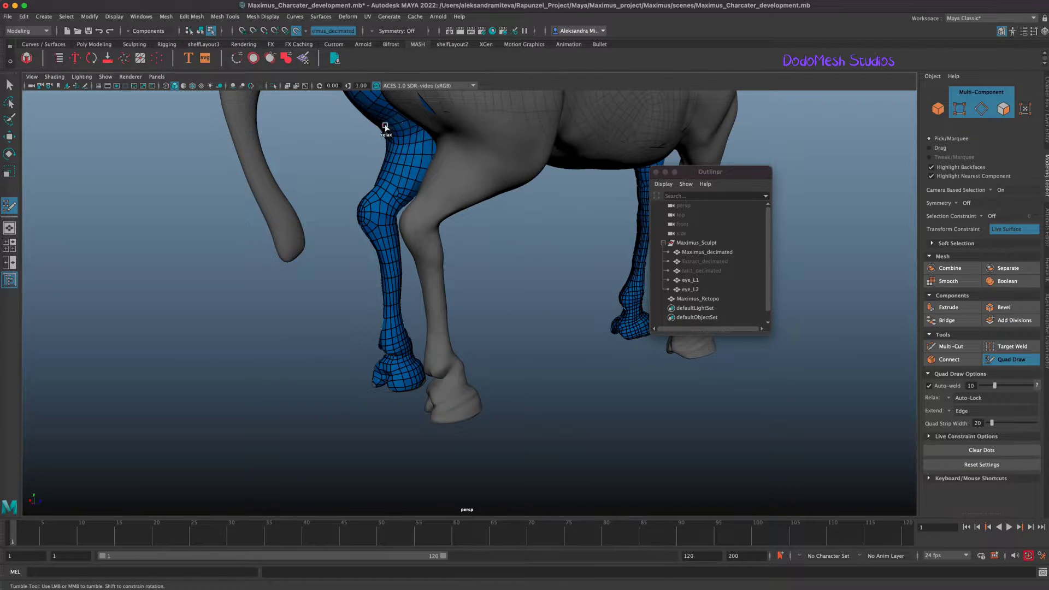
- Relax the retopology mesh on the rump under the tail and around the inner thigh
{"action": "left_click_drag", "start_coordinate": [627, 415], "coordinate": [571, 337], "text": "alt"}
{"action": "middle_click_drag", "start_coordinate": [572, 337], "coordinate": [608, 434], "text": "alt"}
{"action": "left_click_drag", "start_coordinate": [607, 434], "coordinate": [580, 391], "text": "alt"}
{"action": "left_click_drag", "start_coordinate": [402, 276], "coordinate": [412, 269], "text": "alt"}
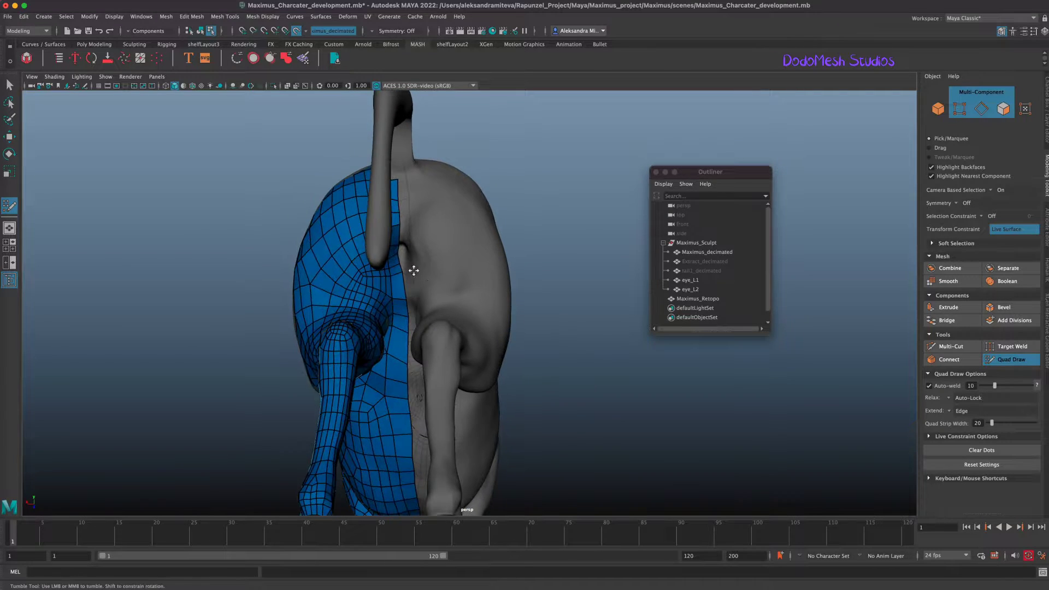
{"action": "right_click_drag", "start_coordinate": [412, 270], "coordinate": [439, 254], "text": "alt"}
{"action": "left_click_drag", "start_coordinate": [394, 268], "coordinate": [382, 257], "text": "alt"}
{"action": "right_click_drag", "start_coordinate": [481, 254], "coordinate": [521, 246], "text": "alt"}
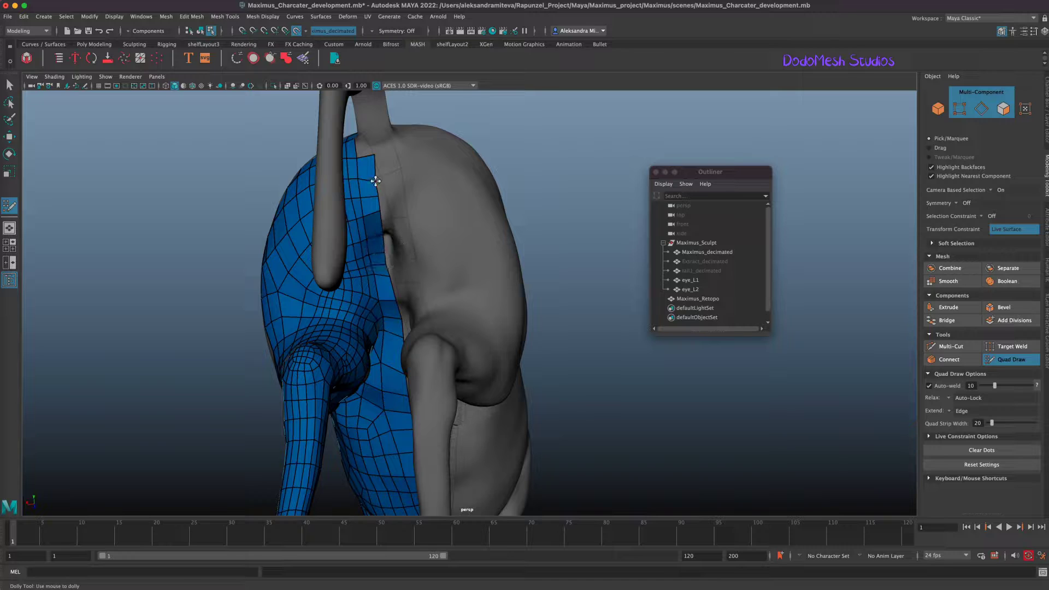
{"action": "mouse_move", "coordinate": [368, 281]}
{"action": "left_mouse_down", "text": "shift"}
{"action": "mouse_move", "coordinate": [358, 244]}
{"action": "mouse_move", "coordinate": [372, 288]}
{"action": "mouse_move", "coordinate": [363, 249]}
{"action": "mouse_move", "coordinate": [317, 299]}
{"action": "mouse_move", "coordinate": [312, 279]}
{"action": "mouse_move", "coordinate": [334, 318]}
{"action": "left_mouse_up", "text": "shift"}
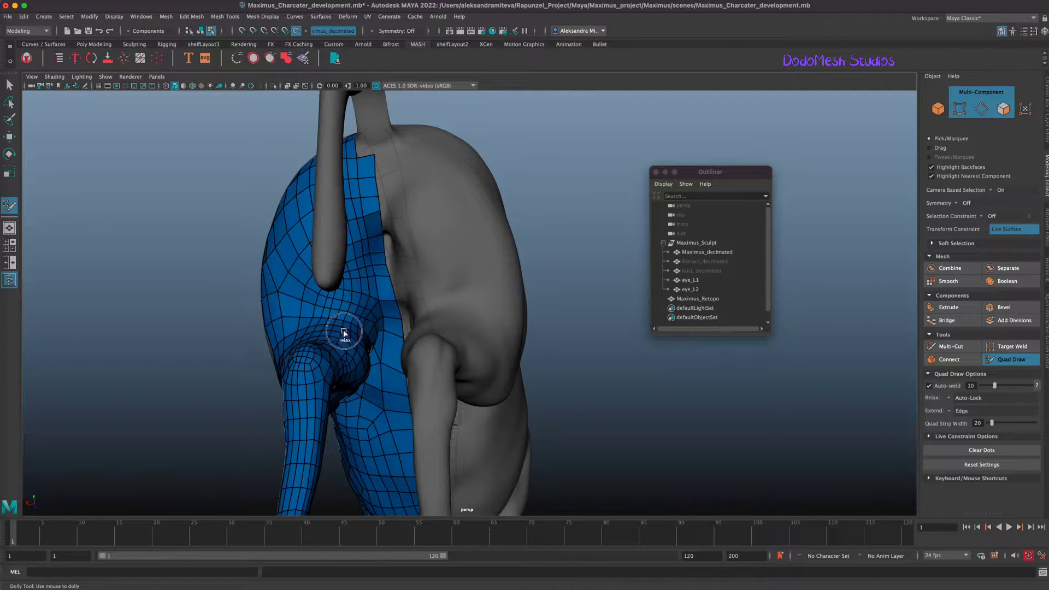
{"action": "mouse_move", "coordinate": [330, 204]}
{"action": "left_mouse_down", "text": "shift"}
{"action": "mouse_move", "coordinate": [363, 327]}
{"action": "mouse_move", "coordinate": [317, 316]}
{"action": "mouse_move", "coordinate": [300, 273]}
{"action": "mouse_move", "coordinate": [313, 303]}
{"action": "left_mouse_up", "text": "shift"}
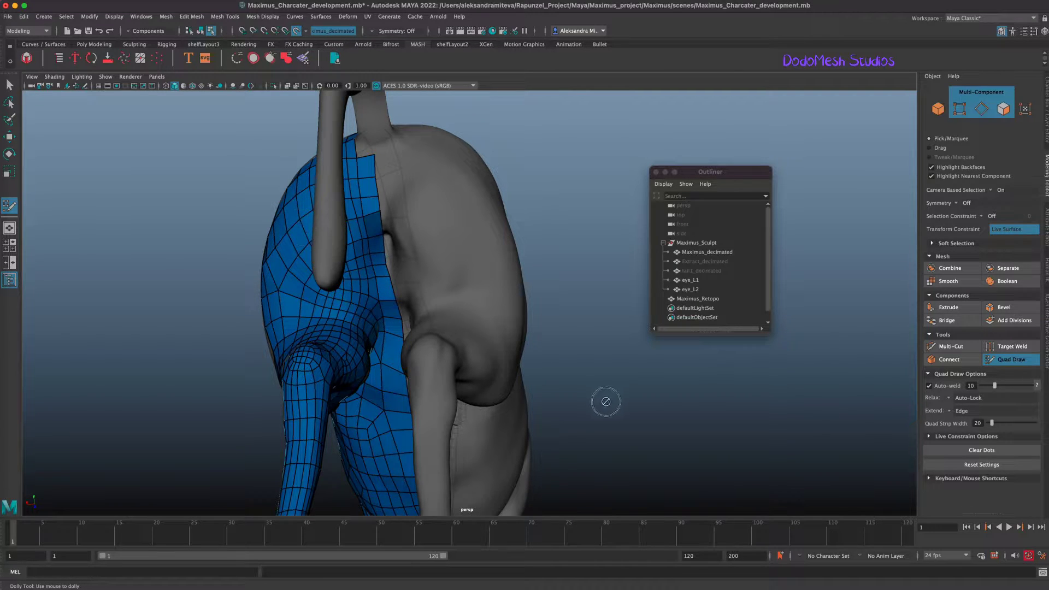
- Relax the quads on the buttock, outer hip and upper thigh to even out their spacing
{"action": "mouse_move", "coordinate": [605, 402]}
{"action": "left_mouse_down", "text": "alt"}
{"action": "mouse_move", "coordinate": [640, 399]}
{"action": "mouse_move", "coordinate": [590, 396]}
{"action": "left_mouse_up", "text": "alt"}
{"action": "mouse_move", "coordinate": [348, 244]}
{"action": "left_mouse_down", "text": "shift"}
{"action": "mouse_move", "coordinate": [354, 257]}
{"action": "mouse_move", "coordinate": [339, 229]}
{"action": "mouse_move", "coordinate": [299, 270]}
{"action": "left_mouse_up", "text": "shift"}
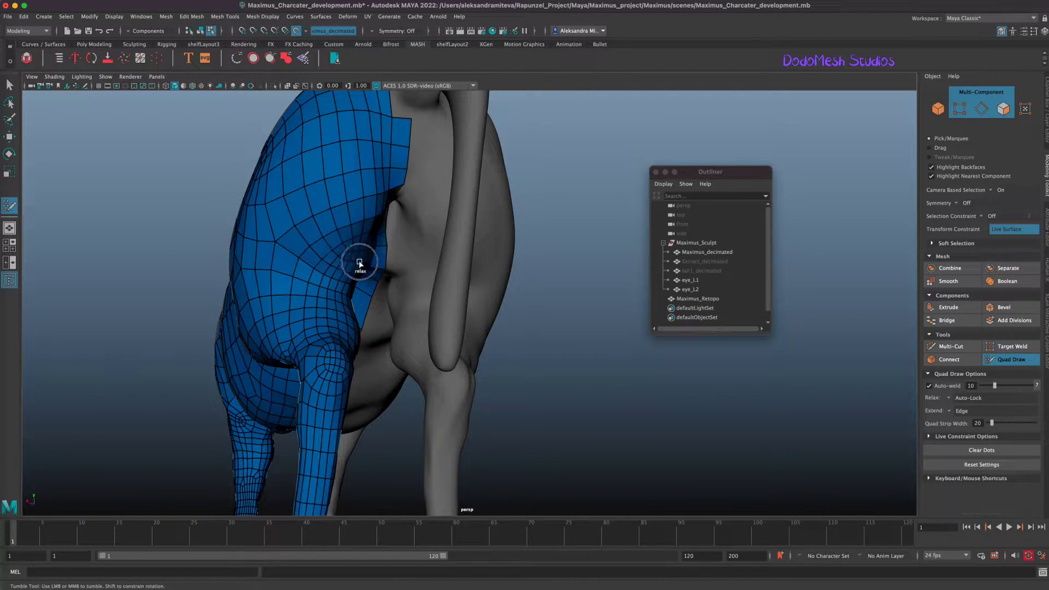
{"action": "left_click_drag", "start_coordinate": [597, 401], "coordinate": [619, 402], "text": "alt"}
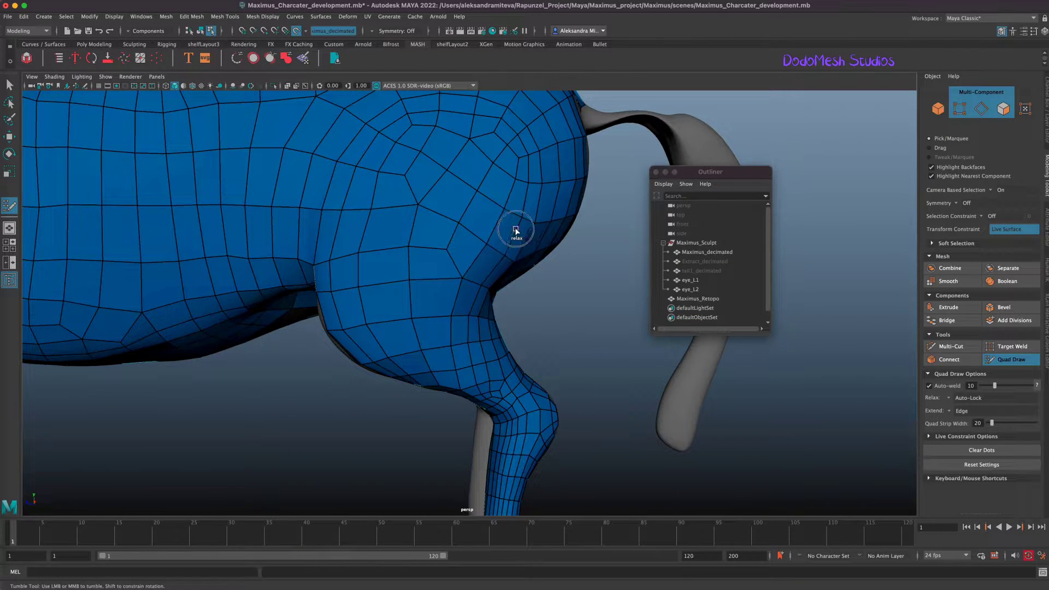
{"action": "mouse_move", "coordinate": [404, 131]}
{"action": "left_mouse_down", "text": "shift"}
{"action": "mouse_move", "coordinate": [412, 164]}
{"action": "mouse_move", "coordinate": [528, 244]}
{"action": "mouse_move", "coordinate": [481, 135]}
{"action": "mouse_move", "coordinate": [527, 141]}
{"action": "mouse_move", "coordinate": [513, 218]}
{"action": "mouse_move", "coordinate": [435, 145]}
{"action": "mouse_move", "coordinate": [361, 255]}
{"action": "mouse_move", "coordinate": [400, 275]}
{"action": "left_mouse_up", "text": "shift"}
{"action": "mouse_move", "coordinate": [374, 342]}
{"action": "left_mouse_down", "text": "shift"}
{"action": "mouse_move", "coordinate": [417, 312]}
{"action": "mouse_move", "coordinate": [433, 328]}
{"action": "left_mouse_up", "text": "shift"}
- Relax the topology along the horse's throat and the front of the neck
{"action": "right_click_drag", "start_coordinate": [529, 373], "coordinate": [349, 350], "text": "alt"}
{"action": "middle_click_drag", "start_coordinate": [531, 391], "coordinate": [631, 457], "text": "alt"}
{"action": "left_click_drag", "start_coordinate": [367, 358], "coordinate": [418, 365], "text": "alt"}
{"action": "left_click_drag", "start_coordinate": [486, 433], "coordinate": [373, 329], "text": "alt"}
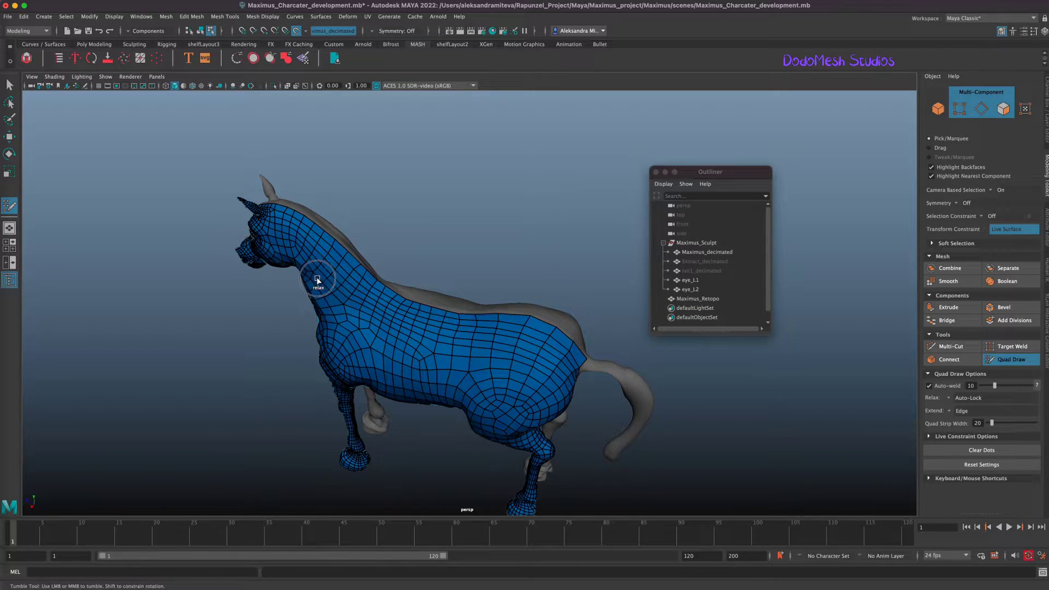
- Exit Quad Draw, frame a face on the retopology mesh's head in face selection mode, and restart Quad Draw
{"action": "left_click_drag", "start_coordinate": [661, 418], "coordinate": [627, 424], "text": "alt"}
{"action": "right_click_drag", "start_coordinate": [627, 424], "coordinate": [1027, 414], "text": "alt"}
{"action": "middle_click_drag", "start_coordinate": [506, 391], "coordinate": [522, 405], "text": "alt"}
{"action": "left_click_drag", "start_coordinate": [523, 405], "coordinate": [574, 393], "text": "alt"}
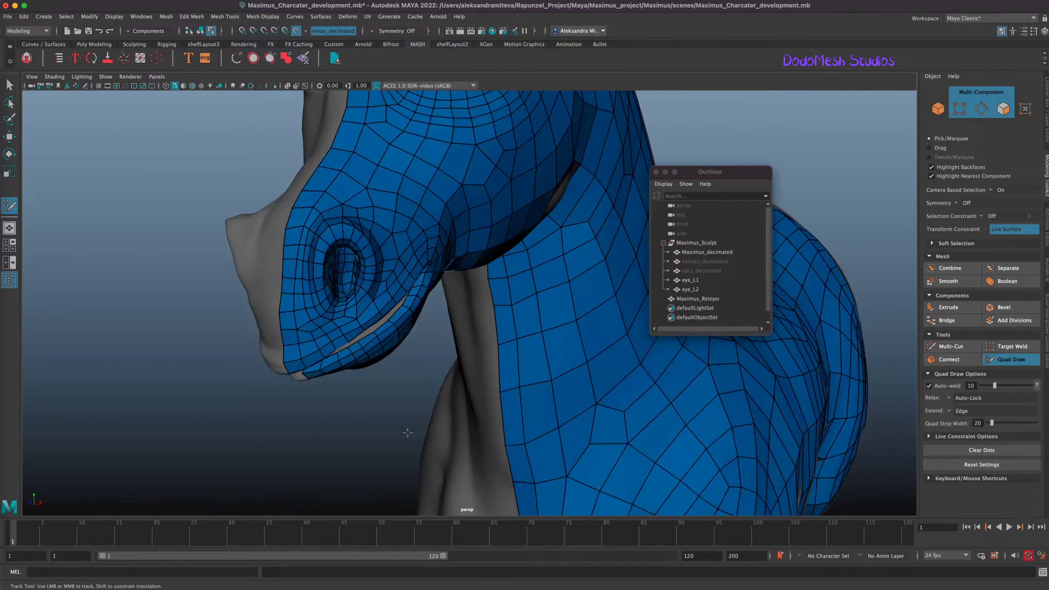
{"action": "right_click_drag", "start_coordinate": [404, 431], "coordinate": [535, 424], "text": "alt"}
{"action": "middle_click_drag", "start_coordinate": [370, 377], "coordinate": [590, 427], "text": "alt"}
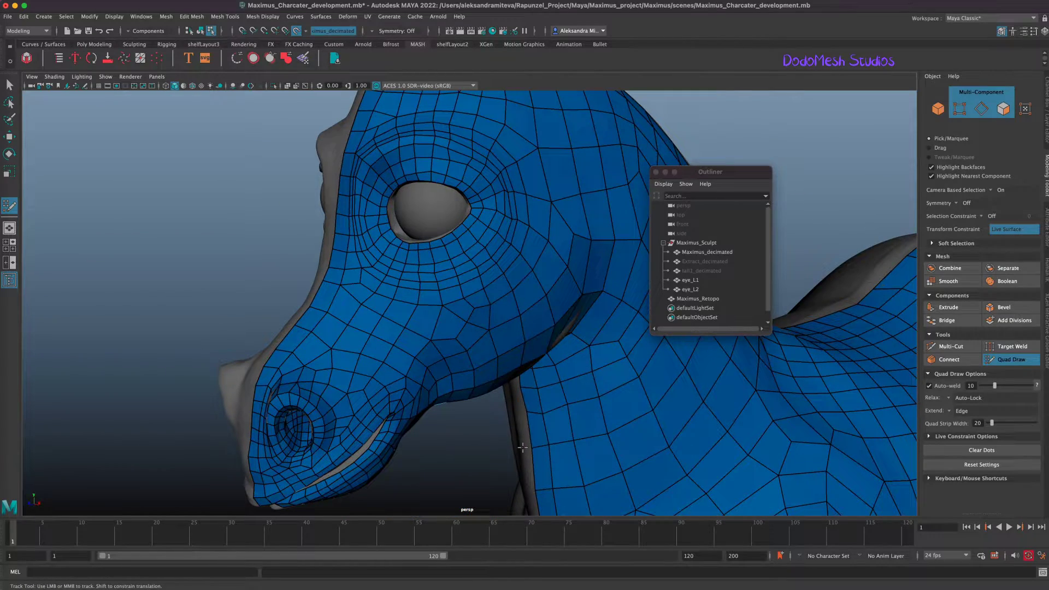
{"action": "left_click", "coordinate": [1005, 359]}
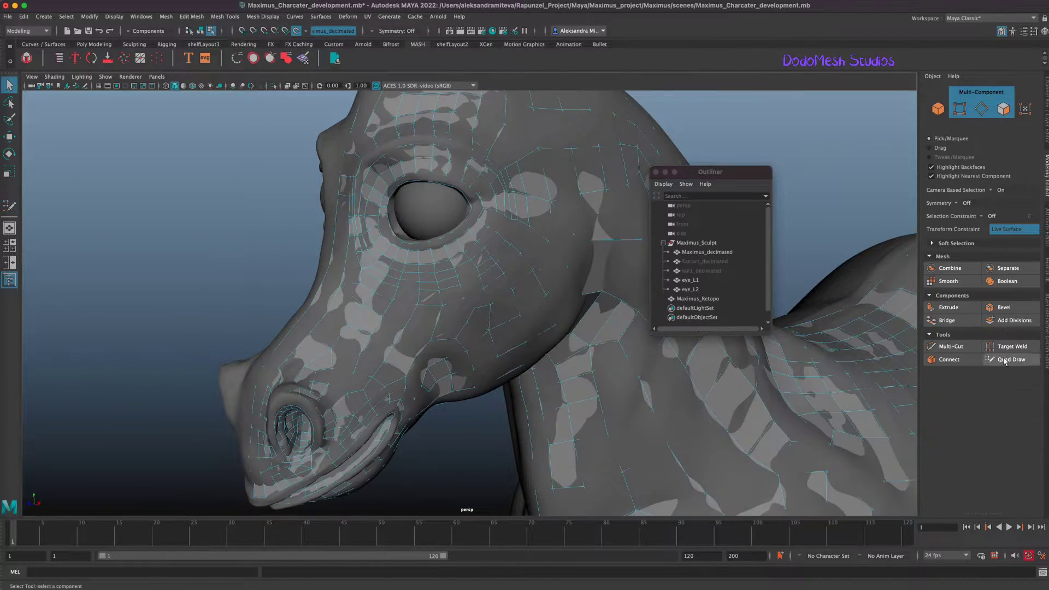
{"action": "left_click", "coordinate": [1004, 110]}
{"action": "left_click_drag", "start_coordinate": [357, 241], "coordinate": [381, 200], "text": "alt"}
{"action": "left_click", "coordinate": [382, 200]}
{"action": "key", "text": "f"}
{"action": "mouse_move", "coordinate": [679, 402]}
{"action": "right_mouse_down", "text": "alt"}
{"action": "mouse_move", "coordinate": [284, 359]}
{"action": "mouse_move", "coordinate": [333, 347]}
{"action": "right_mouse_up", "text": "alt"}
{"action": "left_click", "coordinate": [1004, 359]}
- Relax the quads on the crown of the head behind the ear and along the bridge of the nose
{"action": "mouse_move", "coordinate": [481, 159]}
{"action": "left_mouse_down", "text": "shift"}
{"action": "mouse_move", "coordinate": [444, 197]}
{"action": "mouse_move", "coordinate": [432, 309]}
{"action": "mouse_move", "coordinate": [445, 227]}
{"action": "mouse_move", "coordinate": [480, 170]}
{"action": "mouse_move", "coordinate": [520, 164]}
{"action": "left_mouse_up", "text": "shift"}
{"action": "right_click_drag", "start_coordinate": [643, 406], "coordinate": [264, 380], "text": "alt"}
{"action": "mouse_move", "coordinate": [482, 475]}
{"action": "left_mouse_down", "text": "alt"}
{"action": "mouse_move", "coordinate": [464, 483]}
{"action": "mouse_move", "coordinate": [467, 470]}
{"action": "left_mouse_up", "text": "alt"}
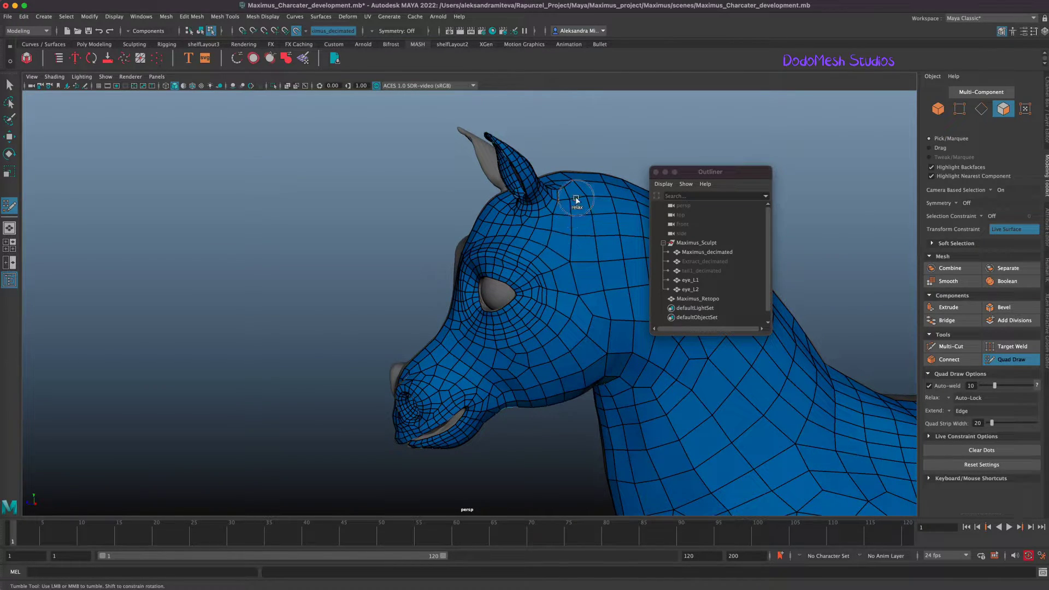
{"action": "left_click_drag", "start_coordinate": [541, 464], "coordinate": [576, 453], "text": "alt"}
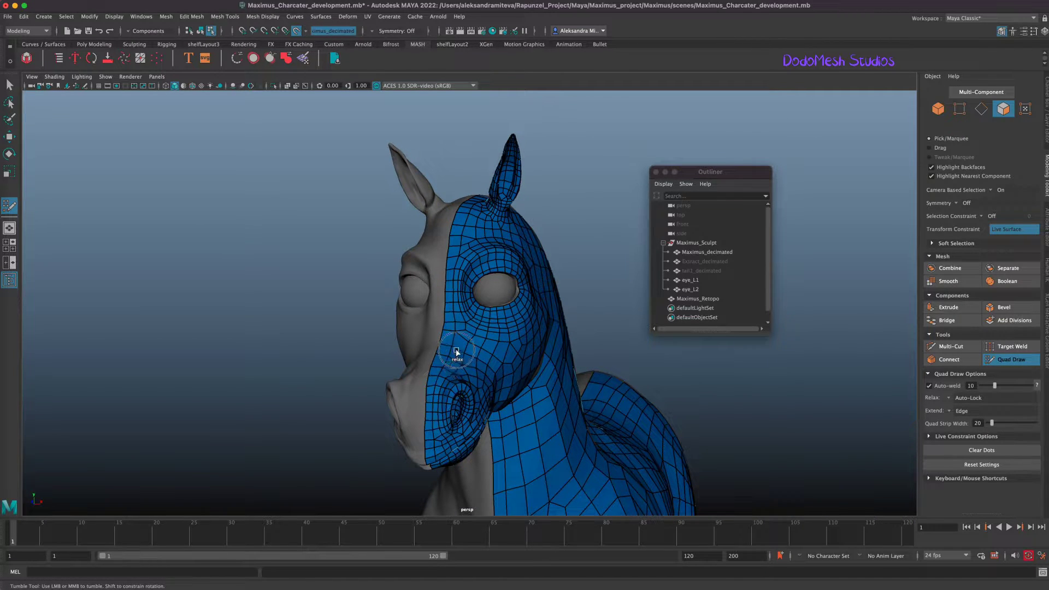
- Relax the topology around the base of the ear and over the ear itself
{"action": "left_click_drag", "start_coordinate": [568, 261], "coordinate": [615, 300], "text": "alt"}
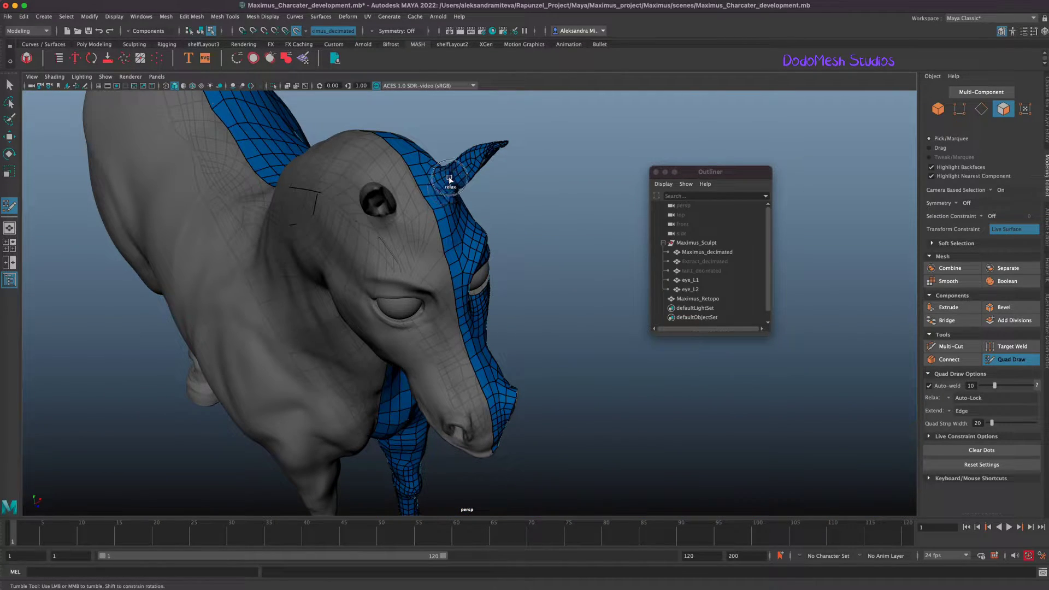
{"action": "left_click_drag", "start_coordinate": [584, 387], "coordinate": [485, 373], "text": "alt"}
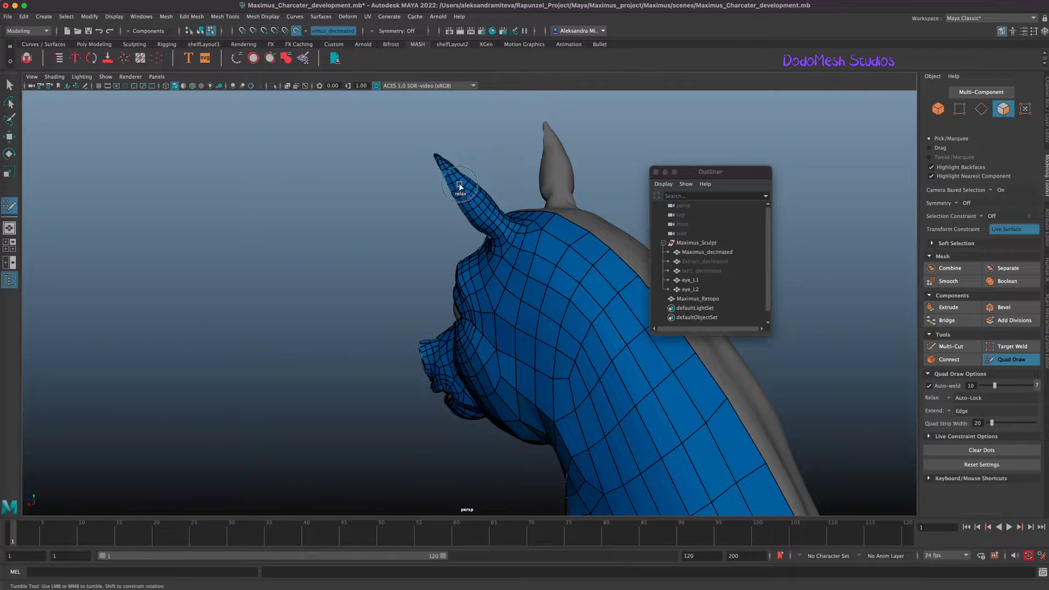
{"action": "left_click_drag", "start_coordinate": [383, 440], "coordinate": [480, 429], "text": "alt"}
{"action": "left_click_drag", "start_coordinate": [515, 193], "coordinate": [499, 220], "text": "shift"}
{"action": "left_click_drag", "start_coordinate": [601, 339], "coordinate": [590, 347], "text": "alt"}
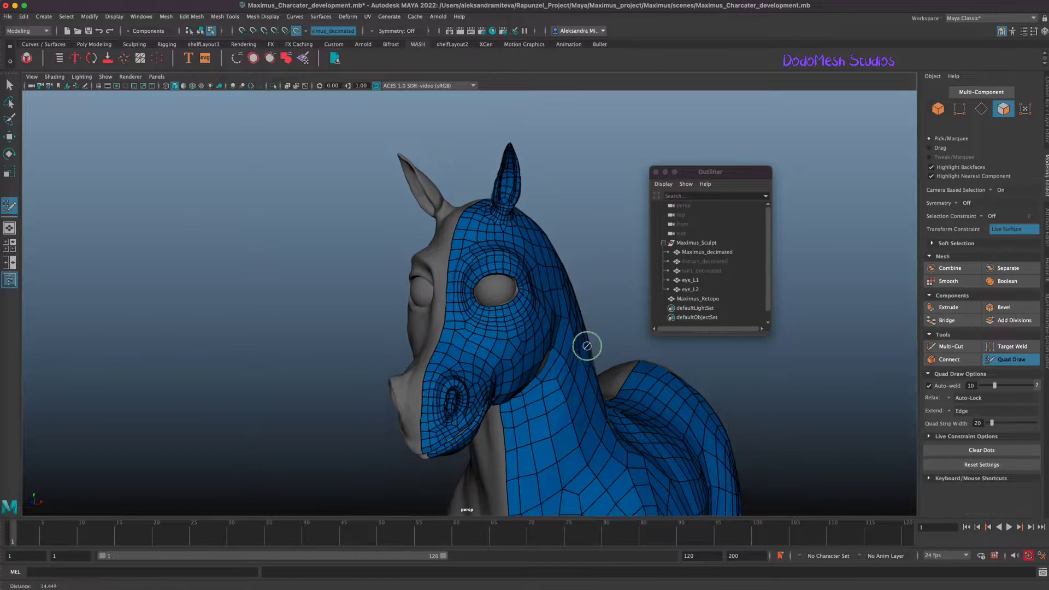
- Relax the retopology quads around the knee of the front leg, seen from the front of the horse
{"action": "right_click_drag", "start_coordinate": [686, 383], "coordinate": [642, 370], "text": "alt"}
{"action": "middle_click_drag", "start_coordinate": [641, 370], "coordinate": [538, 284], "text": "alt"}
{"action": "right_click_drag", "start_coordinate": [684, 403], "coordinate": [485, 370], "text": "alt"}
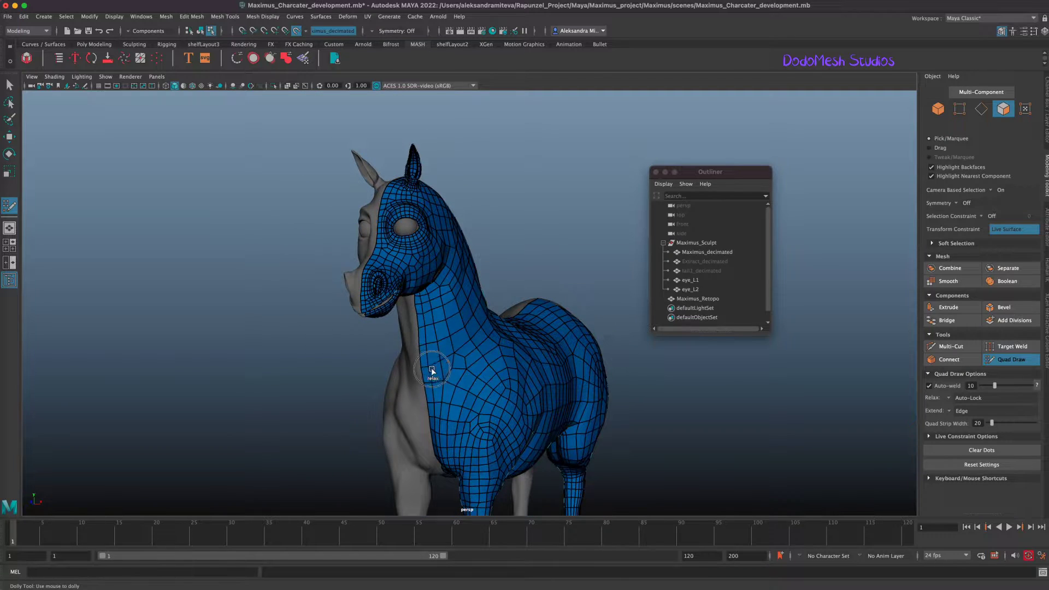
{"action": "middle_click_drag", "start_coordinate": [634, 415], "coordinate": [597, 257], "text": "alt"}
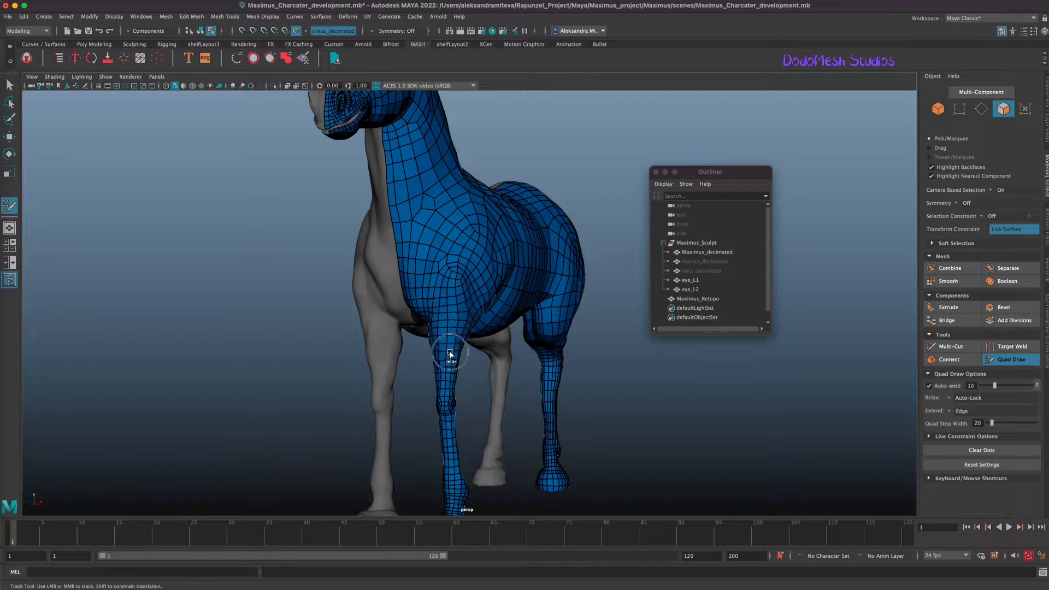
{"action": "left_click_drag", "start_coordinate": [661, 417], "coordinate": [650, 409], "text": "alt"}
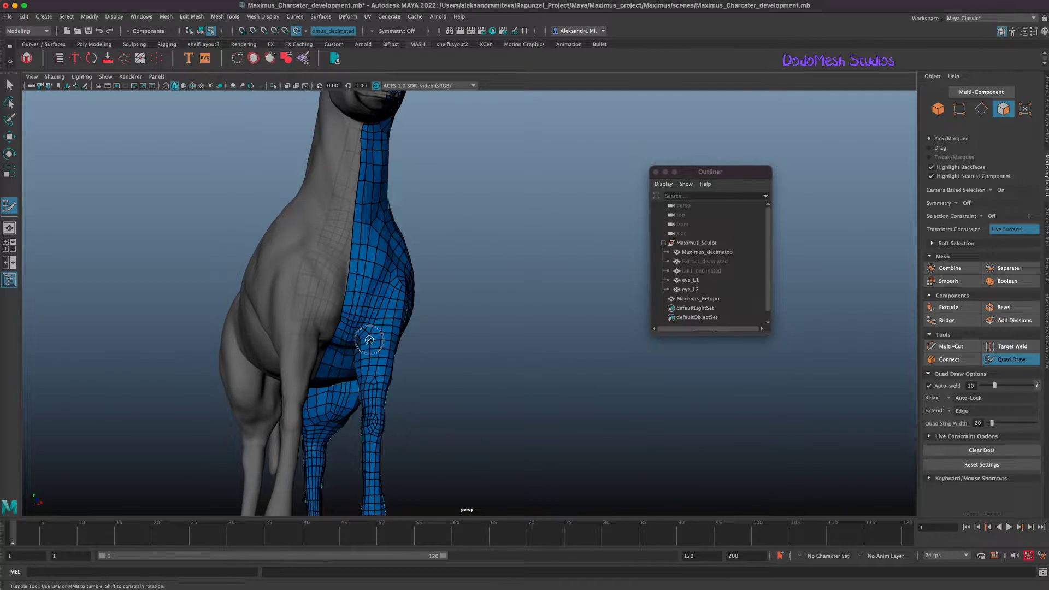
{"action": "mouse_move", "coordinate": [365, 417]}
{"action": "left_mouse_down", "text": "shift"}
{"action": "mouse_move", "coordinate": [330, 417]}
{"action": "mouse_move", "coordinate": [320, 404]}
{"action": "mouse_move", "coordinate": [350, 398]}
{"action": "mouse_move", "coordinate": [330, 421]}
{"action": "left_mouse_up", "text": "shift"}
{"action": "mouse_move", "coordinate": [459, 438]}
{"action": "left_mouse_down", "text": "alt"}
{"action": "mouse_move", "coordinate": [445, 440]}
{"action": "mouse_move", "coordinate": [472, 429]}
{"action": "left_mouse_up", "text": "alt"}
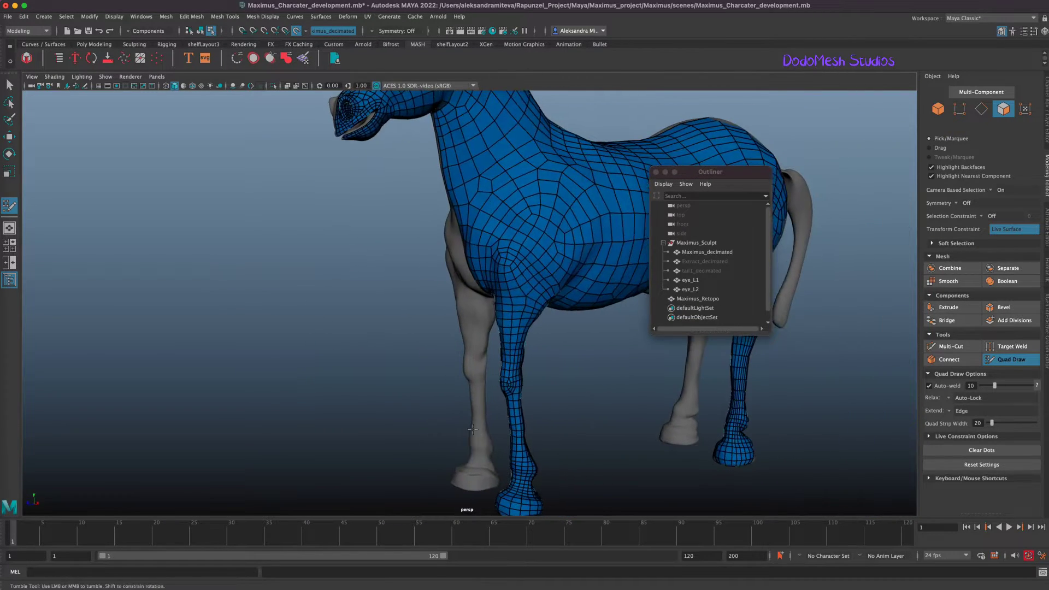
- Relax the topology across the shoulder above the front leg and save the scene
{"action": "left_click_drag", "start_coordinate": [497, 259], "coordinate": [552, 274], "text": "shift"}
{"action": "left_click_drag", "start_coordinate": [602, 440], "coordinate": [475, 452], "text": "alt"}
{"action": "middle_click_drag", "start_coordinate": [475, 452], "coordinate": [453, 461], "text": "alt"}
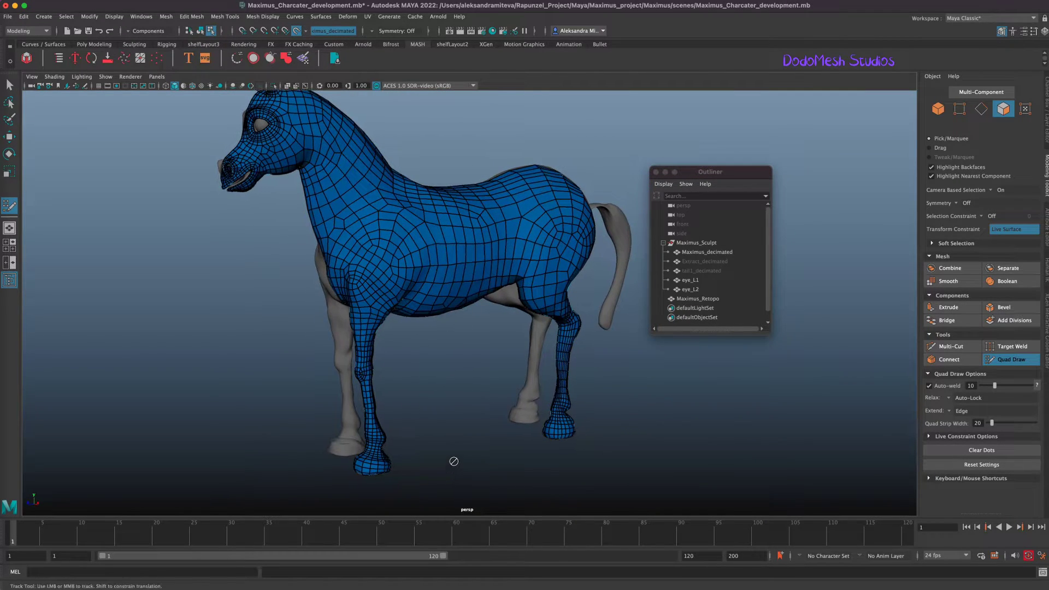
{"action": "key", "text": "super+s"}
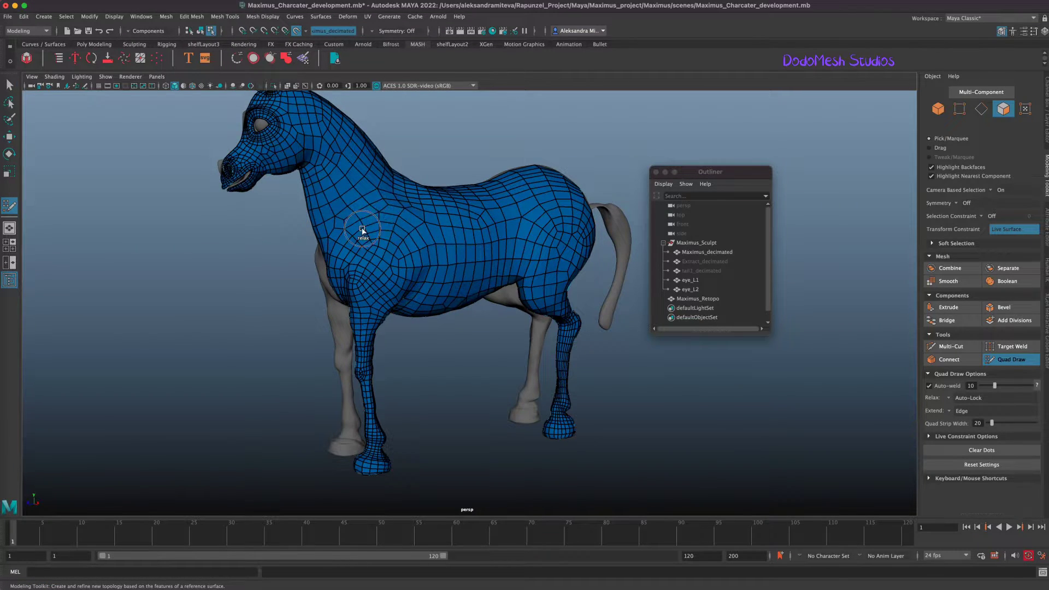
- Disable the live surface, hide Maximus_decimated, and leave Quad Draw for face selection on Maximus_Retopo
{"action": "left_click", "coordinate": [707, 251]}
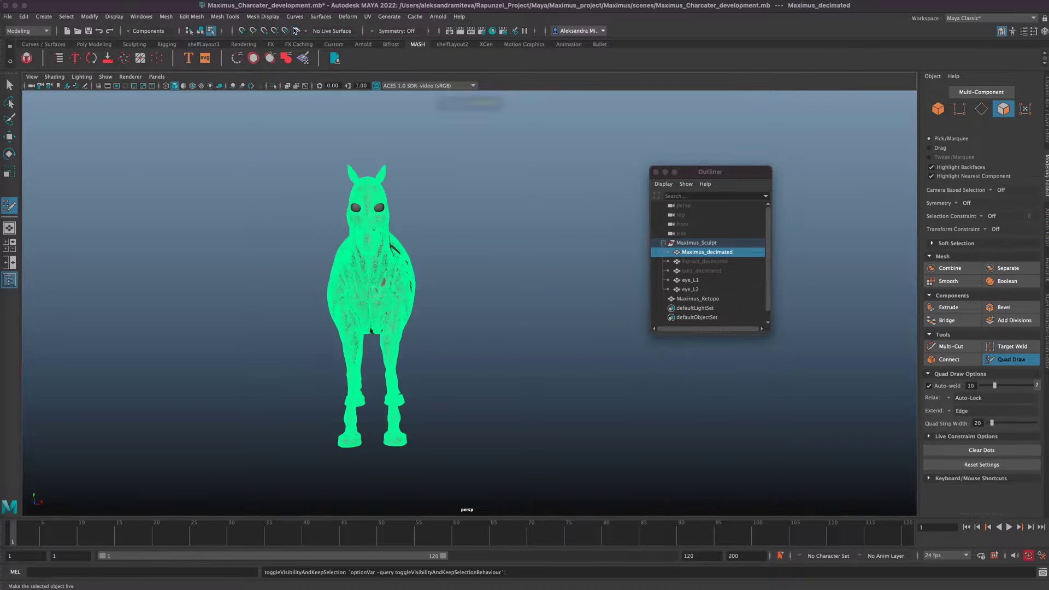
{"action": "key", "text": "h"}
{"action": "left_click", "coordinate": [705, 298]}
{"action": "left_click", "coordinate": [524, 402]}
{"action": "key", "text": "q"}
{"action": "left_click", "coordinate": [1005, 111]}
{"action": "left_click", "coordinate": [1005, 111]}
- Select all faces of the retopology mesh, apply Soften Edge, and return to object selection with nothing selected
{"action": "left_click_drag", "start_coordinate": [530, 428], "coordinate": [492, 422], "text": "alt"}
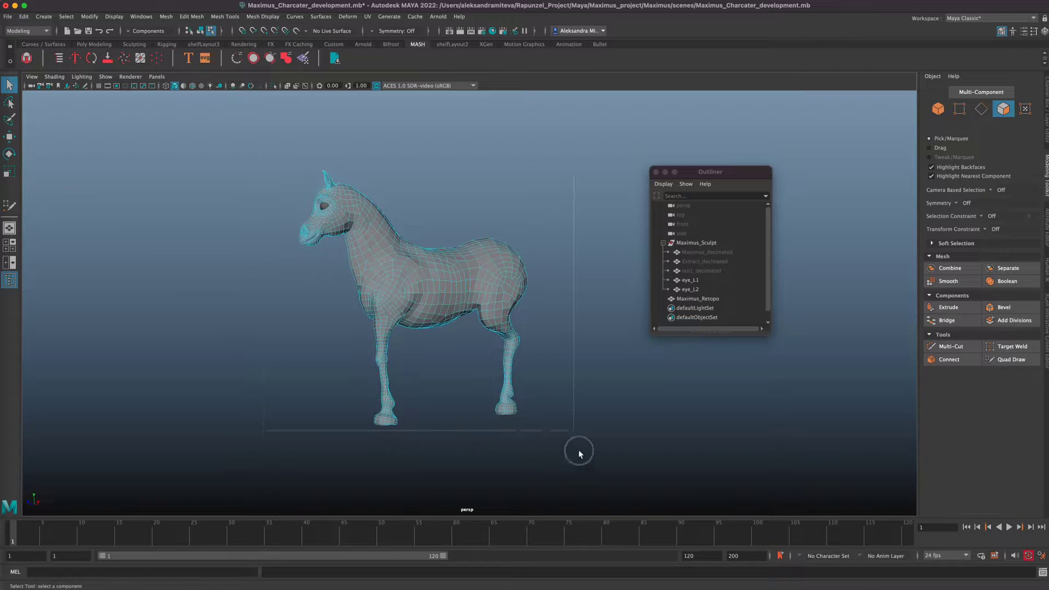
{"action": "left_click_drag", "start_coordinate": [577, 443], "coordinate": [579, 449]}
{"action": "double_click", "coordinate": [10, 85]}
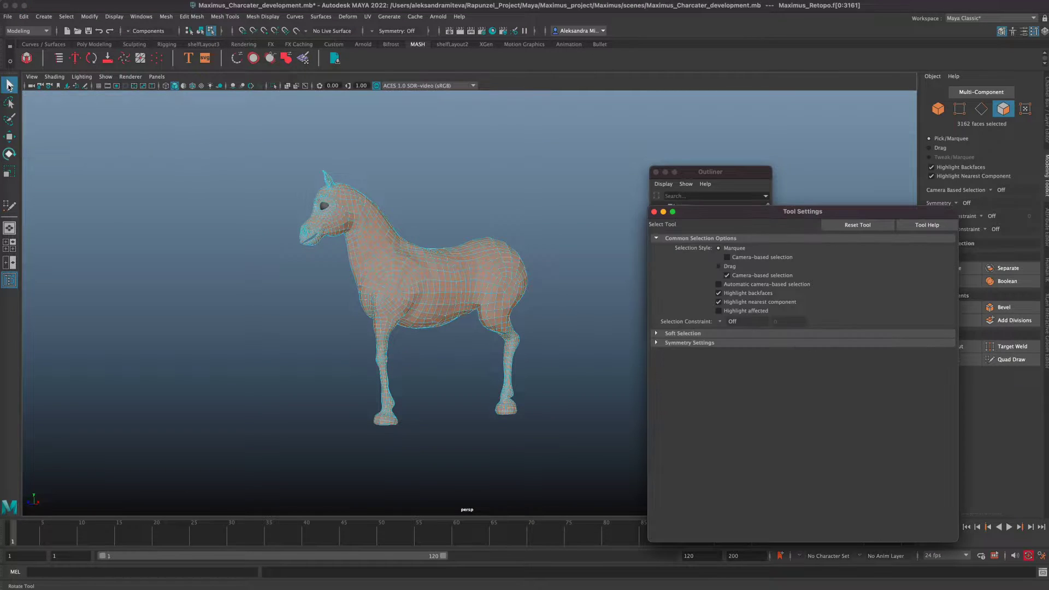
{"action": "left_click", "coordinate": [653, 211]}
{"action": "left_click_drag", "start_coordinate": [356, 328], "coordinate": [567, 402], "text": "alt"}
{"action": "left_click", "coordinate": [262, 16]}
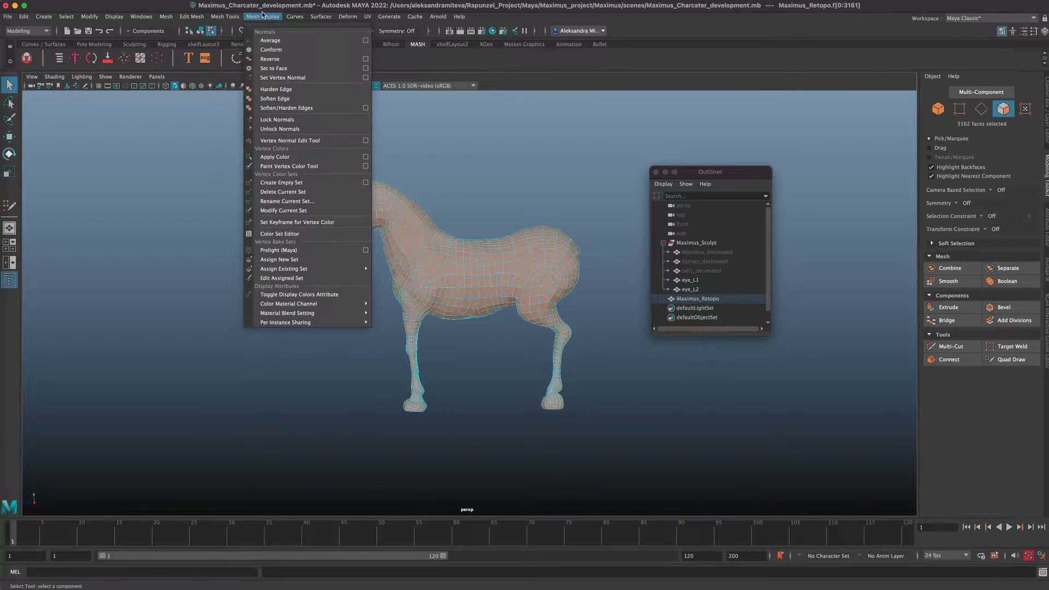
{"action": "left_click", "coordinate": [299, 99]}
{"action": "left_click", "coordinate": [936, 112]}
{"action": "left_click", "coordinate": [616, 442]}
{"action": "mouse_move", "coordinate": [616, 442]}
{"action": "left_mouse_down", "text": "alt"}
{"action": "mouse_move", "coordinate": [657, 437]}
{"action": "mouse_move", "coordinate": [621, 446]}
{"action": "mouse_move", "coordinate": [599, 435]}
{"action": "mouse_move", "coordinate": [608, 451]}
{"action": "mouse_move", "coordinate": [646, 449]}
{"action": "mouse_move", "coordinate": [623, 450]}
{"action": "left_mouse_up", "text": "alt"}
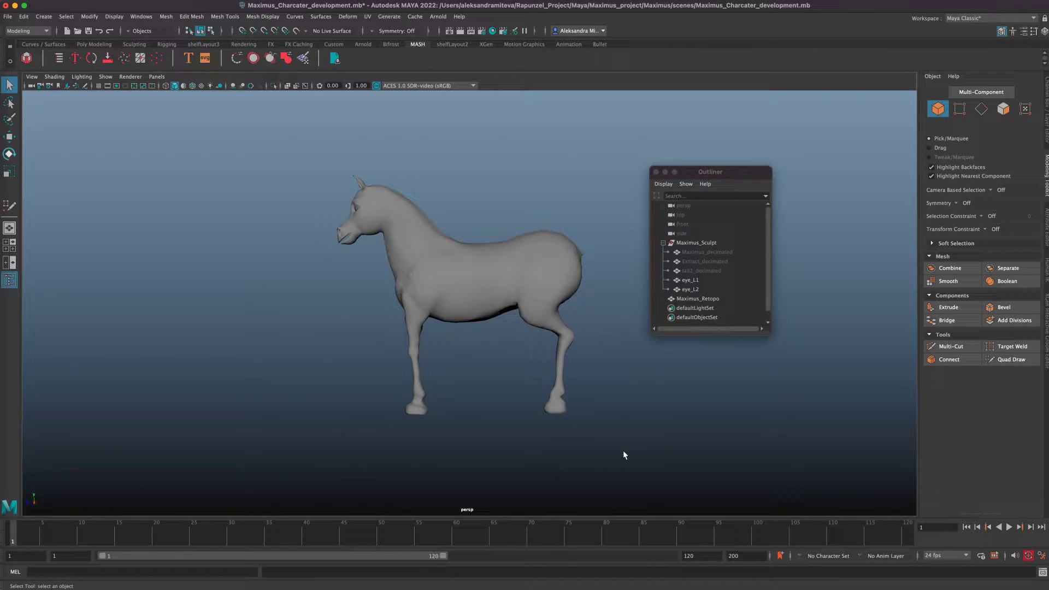
- Show Maximus_decimated again, make it the live surface, and start Quad Draw on Maximus_Retopo
{"action": "left_click", "coordinate": [568, 349]}
{"action": "right_click_drag", "start_coordinate": [677, 406], "coordinate": [789, 406], "text": "alt"}
{"action": "middle_click_drag", "start_coordinate": [717, 407], "coordinate": [614, 349], "text": "alt"}
{"action": "right_click_drag", "start_coordinate": [702, 382], "coordinate": [932, 379], "text": "alt"}
{"action": "middle_click_drag", "start_coordinate": [809, 349], "coordinate": [863, 379], "text": "alt"}
{"action": "left_click", "coordinate": [717, 251]}
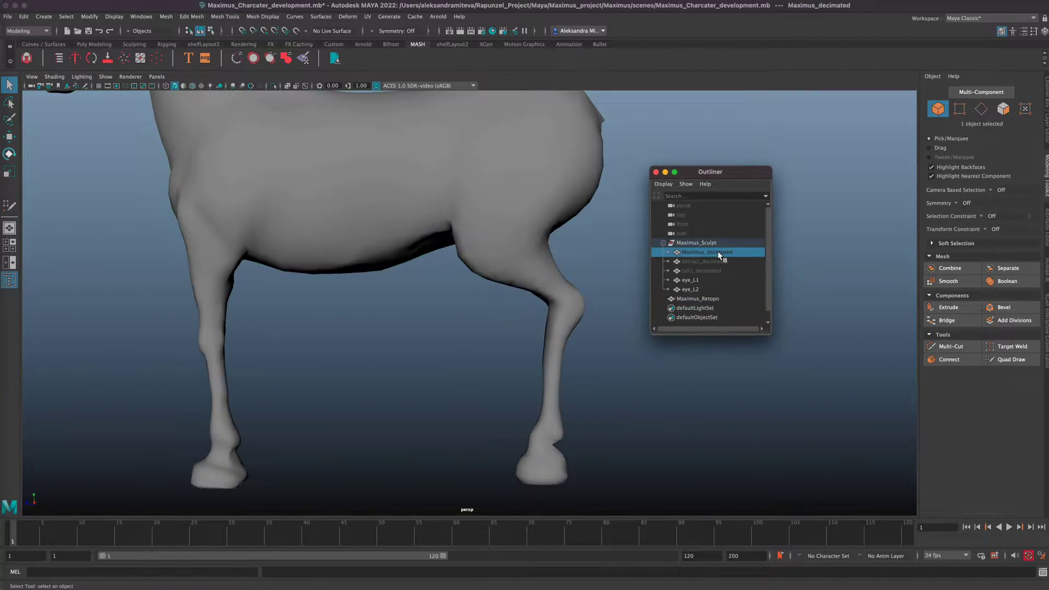
{"action": "key", "text": "h"}
{"action": "left_click", "coordinate": [296, 31]}
{"action": "left_click", "coordinate": [704, 299]}
{"action": "left_click", "coordinate": [1011, 359]}
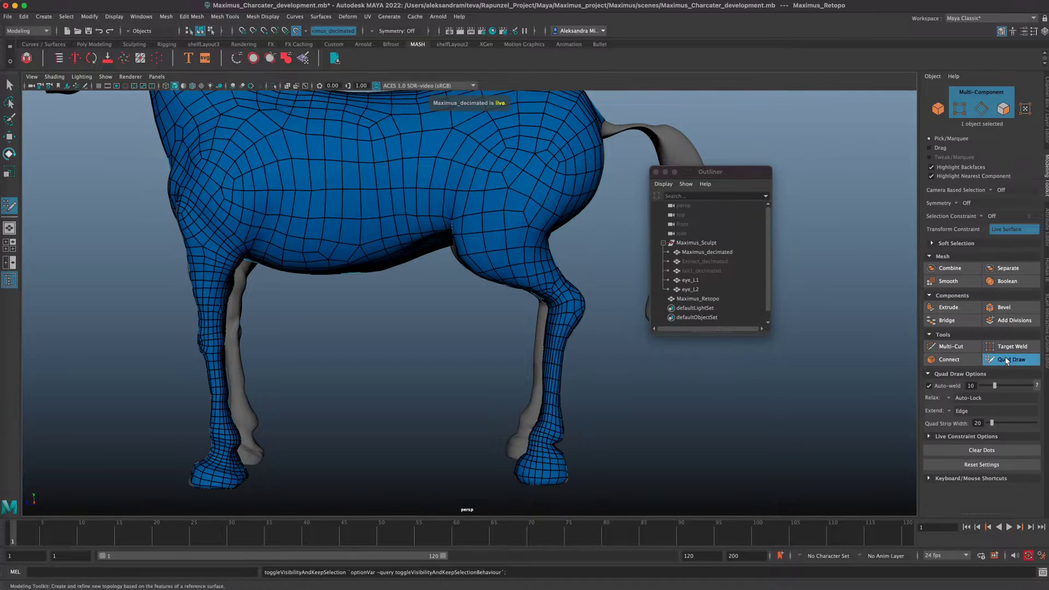
- Relax the quads over the front and outer side of the hind leg's thigh down toward the hock
{"action": "left_click_drag", "start_coordinate": [605, 345], "coordinate": [615, 370], "text": "alt"}
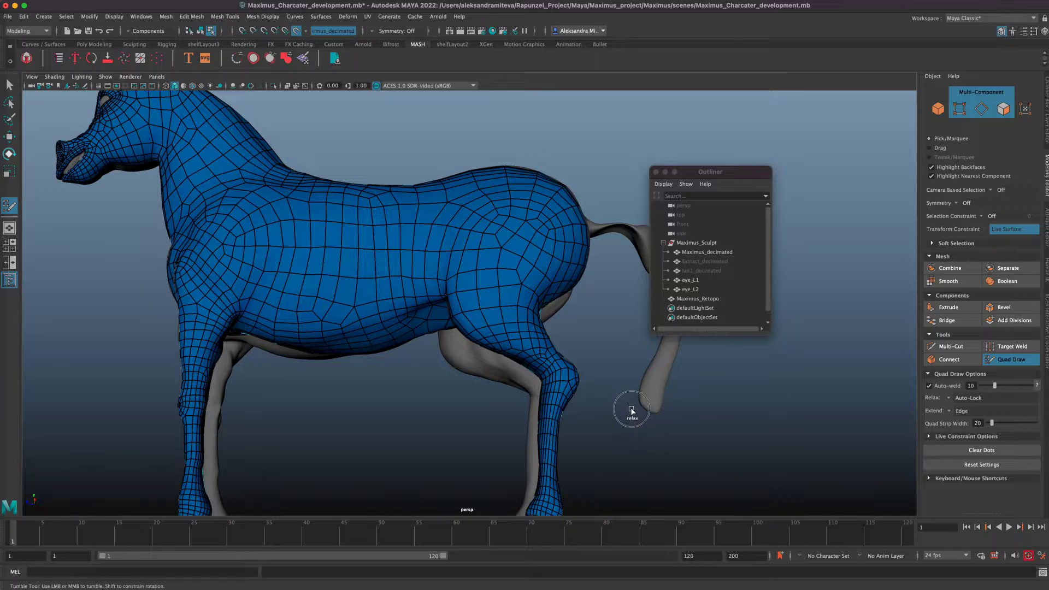
{"action": "scroll", "coordinate": [654, 403], "scroll_direction": "up", "scroll_amount": 5}
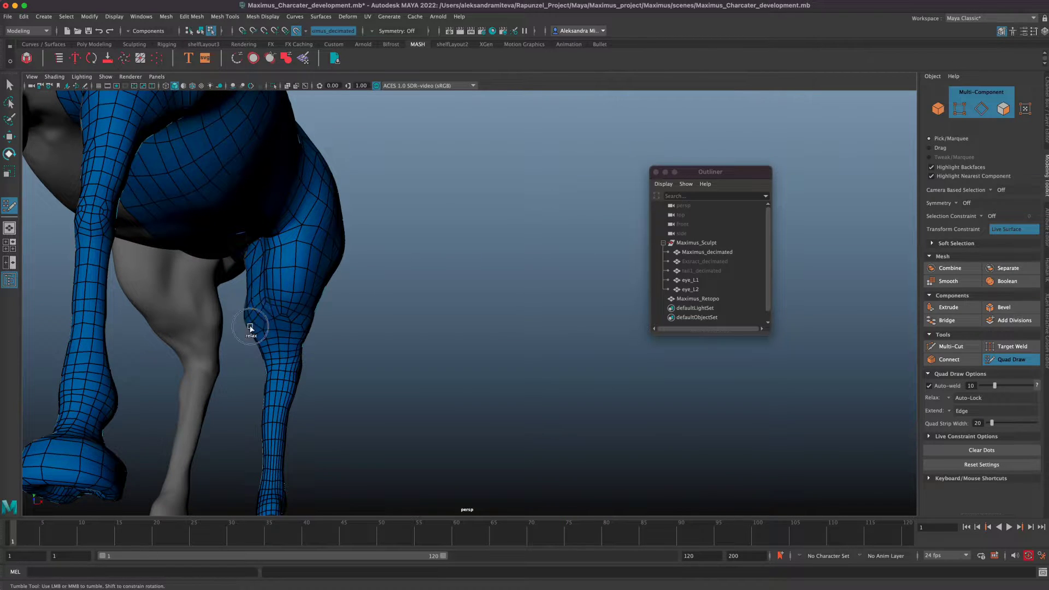
{"action": "mouse_move", "coordinate": [280, 303]}
{"action": "left_mouse_down", "text": "shift"}
{"action": "mouse_move", "coordinate": [301, 292]}
{"action": "mouse_move", "coordinate": [264, 269]}
{"action": "mouse_move", "coordinate": [295, 280]}
{"action": "mouse_move", "coordinate": [286, 306]}
{"action": "mouse_move", "coordinate": [276, 269]}
{"action": "mouse_move", "coordinate": [293, 212]}
{"action": "left_mouse_up", "text": "shift"}
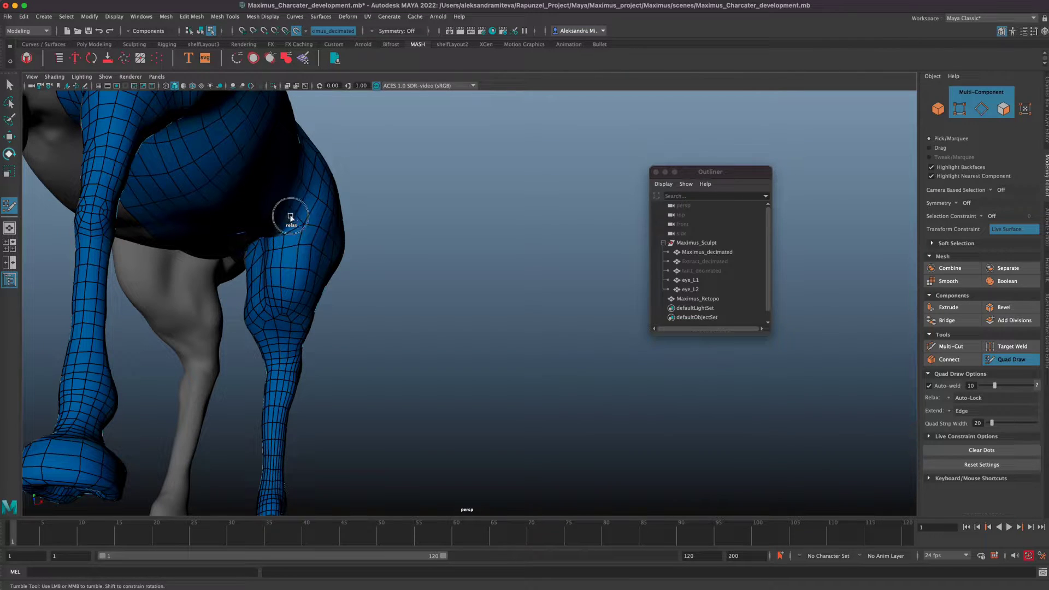
{"action": "mouse_move", "coordinate": [410, 428]}
{"action": "left_mouse_down", "text": "alt"}
{"action": "mouse_move", "coordinate": [398, 431]}
{"action": "mouse_move", "coordinate": [426, 419]}
{"action": "left_mouse_up", "text": "alt"}
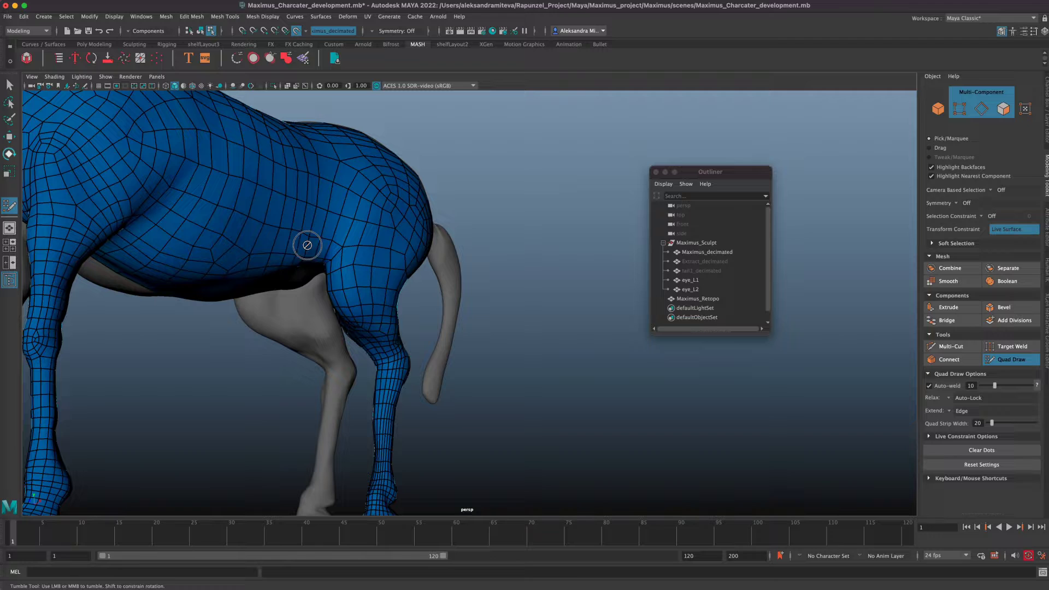
{"action": "mouse_move", "coordinate": [364, 309]}
{"action": "left_mouse_down", "text": "shift"}
{"action": "mouse_move", "coordinate": [349, 299]}
{"action": "mouse_move", "coordinate": [391, 303]}
{"action": "left_mouse_up", "text": "shift"}
- Relax the topology on the inner side of the hind leg above the hock and check it from behind
{"action": "mouse_move", "coordinate": [567, 410]}
{"action": "left_mouse_down", "text": "alt"}
{"action": "mouse_move", "coordinate": [585, 411]}
{"action": "mouse_move", "coordinate": [569, 400]}
{"action": "left_mouse_up", "text": "alt"}
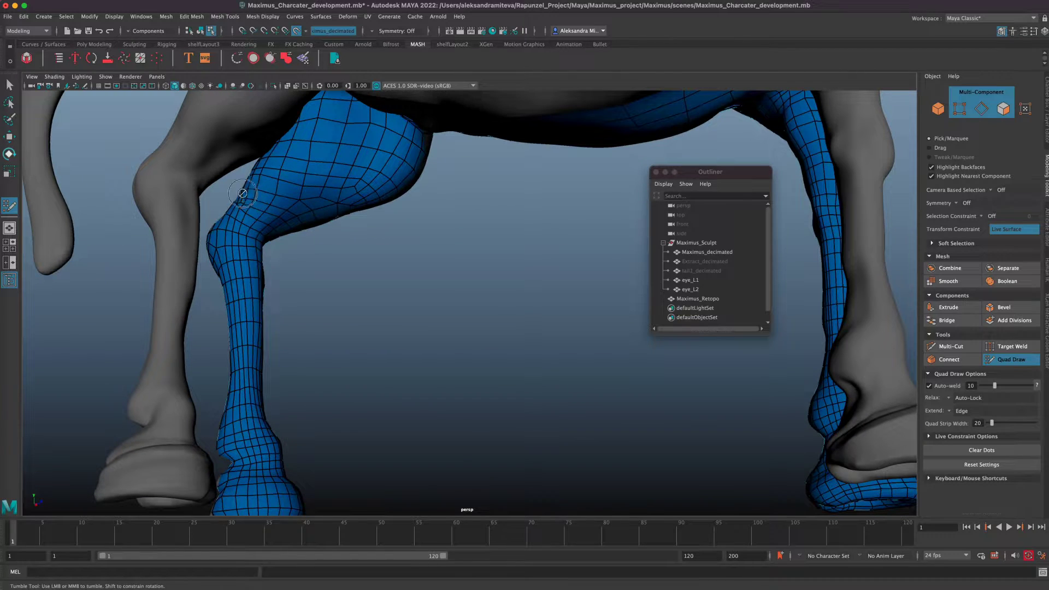
{"action": "mouse_move", "coordinate": [268, 160]}
{"action": "left_mouse_down", "text": "shift"}
{"action": "mouse_move", "coordinate": [264, 181]}
{"action": "mouse_move", "coordinate": [329, 160]}
{"action": "mouse_move", "coordinate": [299, 132]}
{"action": "mouse_move", "coordinate": [355, 136]}
{"action": "mouse_move", "coordinate": [393, 164]}
{"action": "mouse_move", "coordinate": [294, 124]}
{"action": "left_mouse_up", "text": "shift"}
{"action": "left_click_drag", "start_coordinate": [494, 386], "coordinate": [478, 309], "text": "alt"}
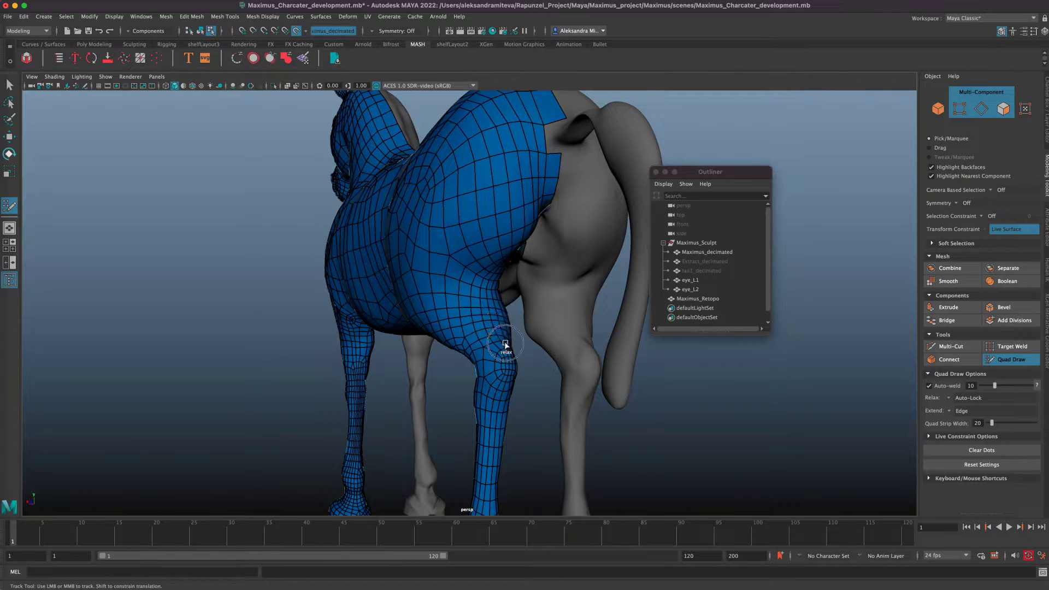
{"action": "left_click_drag", "start_coordinate": [620, 446], "coordinate": [492, 322], "text": "alt"}
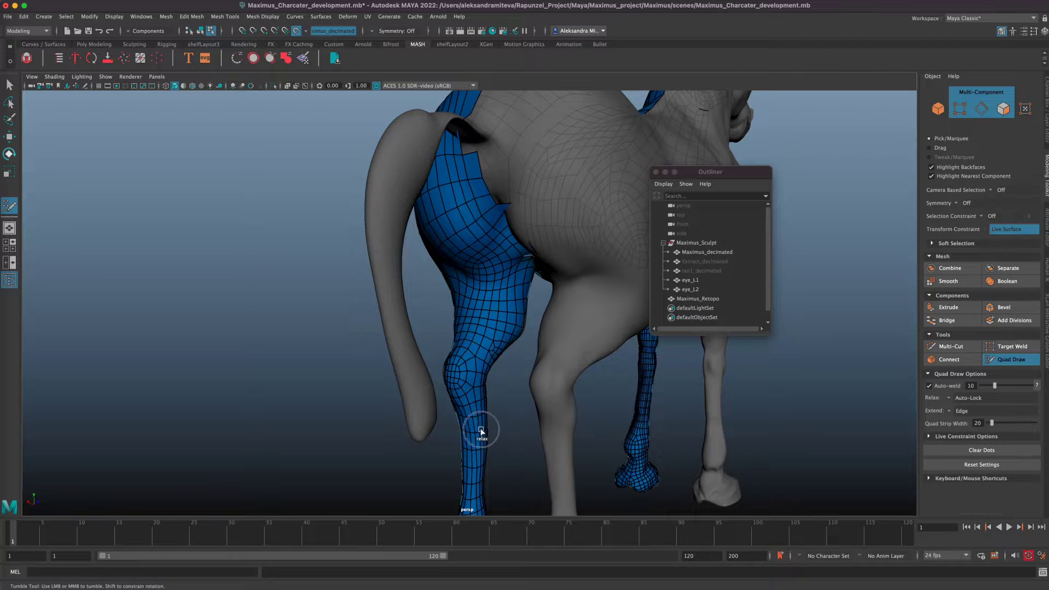
{"action": "mouse_move", "coordinate": [326, 454]}
{"action": "left_mouse_down", "text": "alt"}
{"action": "mouse_move", "coordinate": [349, 452]}
{"action": "mouse_move", "coordinate": [332, 440]}
{"action": "mouse_move", "coordinate": [335, 449]}
{"action": "left_mouse_up", "text": "alt"}
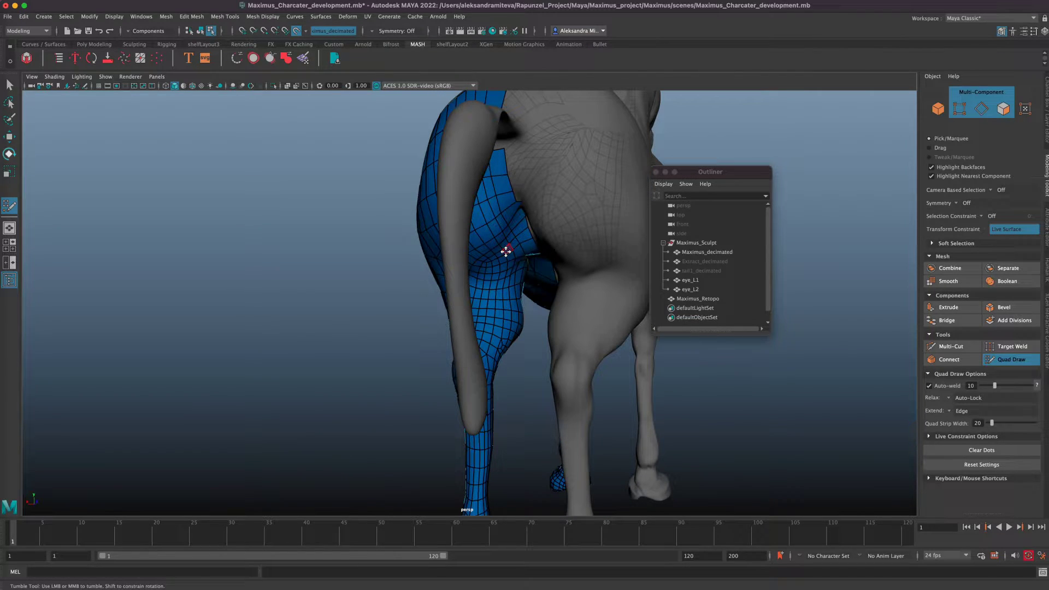
- Turn off the live surface, hide Maximus_decimated, and select Maximus_Retopo with the open tail area in view
{"action": "left_click", "coordinate": [710, 252]}
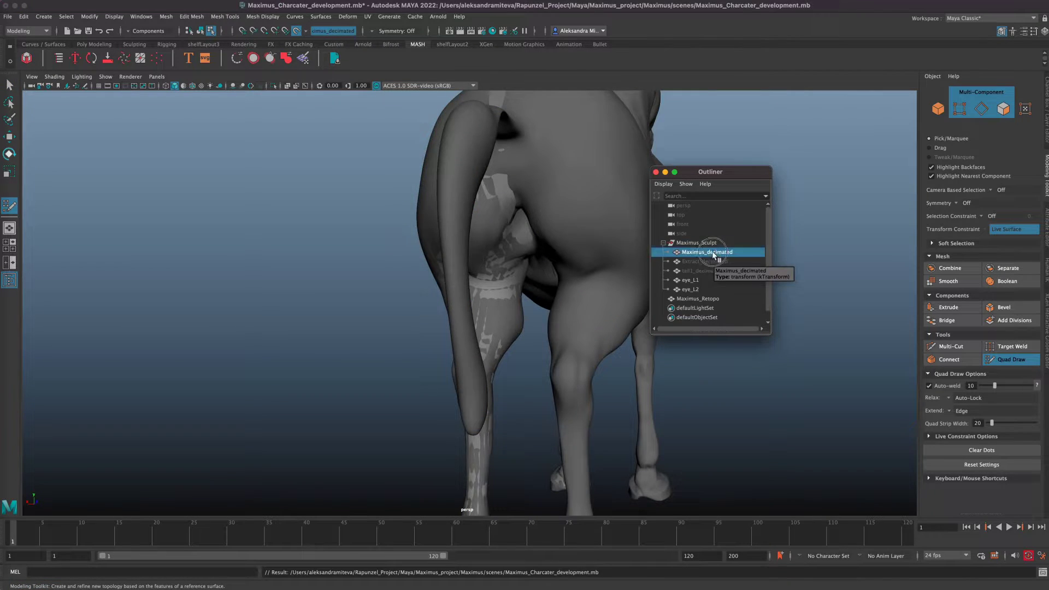
{"action": "key", "text": "h"}
{"action": "left_click", "coordinate": [708, 299]}
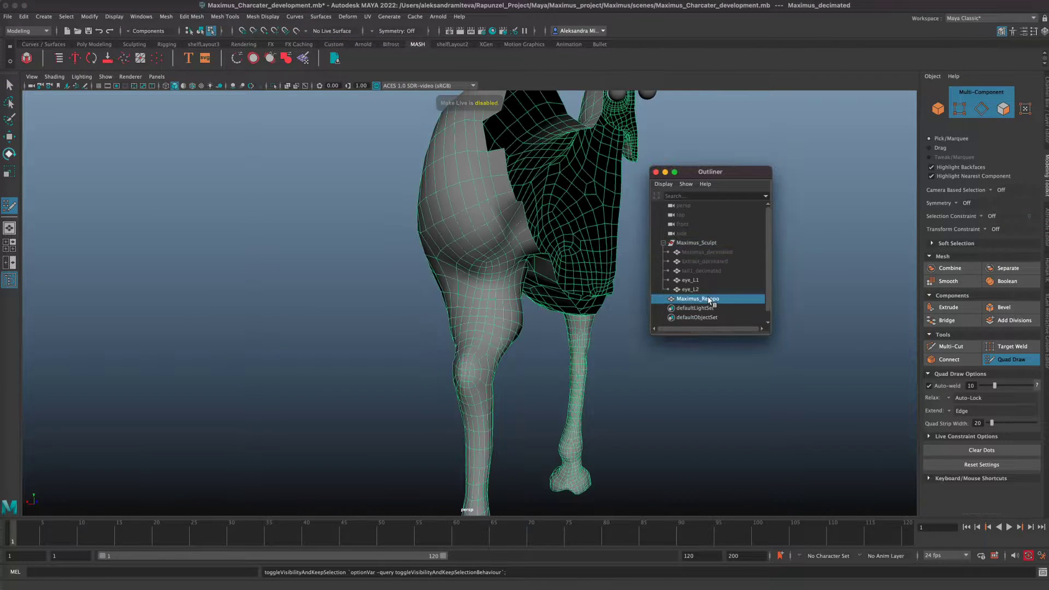
{"action": "mouse_move", "coordinate": [653, 431]}
{"action": "left_mouse_down", "text": "alt"}
{"action": "mouse_move", "coordinate": [654, 412]}
{"action": "mouse_move", "coordinate": [576, 451]}
{"action": "mouse_move", "coordinate": [667, 436]}
{"action": "left_mouse_up", "text": "alt"}
{"action": "right_click_drag", "start_coordinate": [666, 435], "coordinate": [655, 419], "text": "alt"}
{"action": "left_click_drag", "start_coordinate": [655, 420], "coordinate": [604, 442], "text": "alt"}
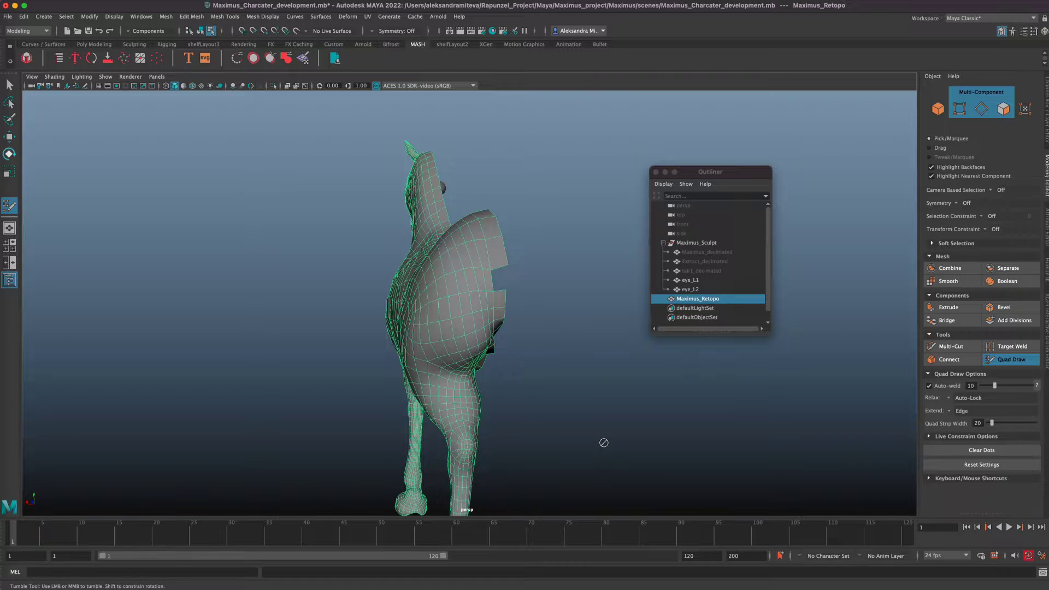
- Exit Quad Draw and bridge the two facing border edges of the tail gap on the rump in edge mode
{"action": "left_click", "coordinate": [981, 109]}
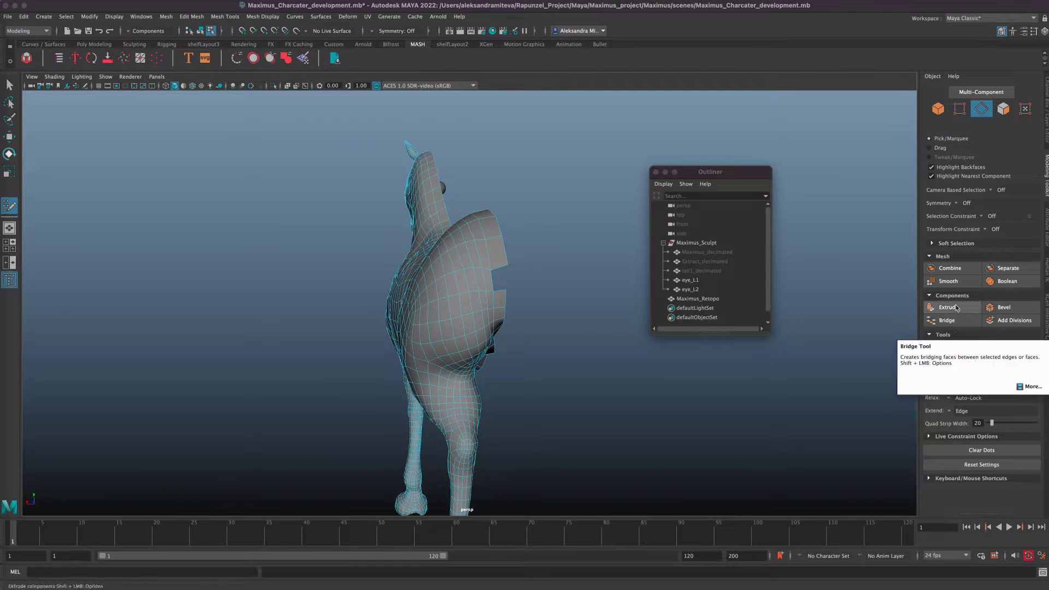
{"action": "right_click_drag", "start_coordinate": [684, 410], "coordinate": [831, 411], "text": "alt"}
{"action": "left_click_drag", "start_coordinate": [520, 241], "coordinate": [449, 274], "text": "alt"}
{"action": "left_click", "coordinate": [1003, 360]}
{"action": "left_click", "coordinate": [449, 273]}
{"action": "left_click", "coordinate": [454, 312], "text": "shift"}
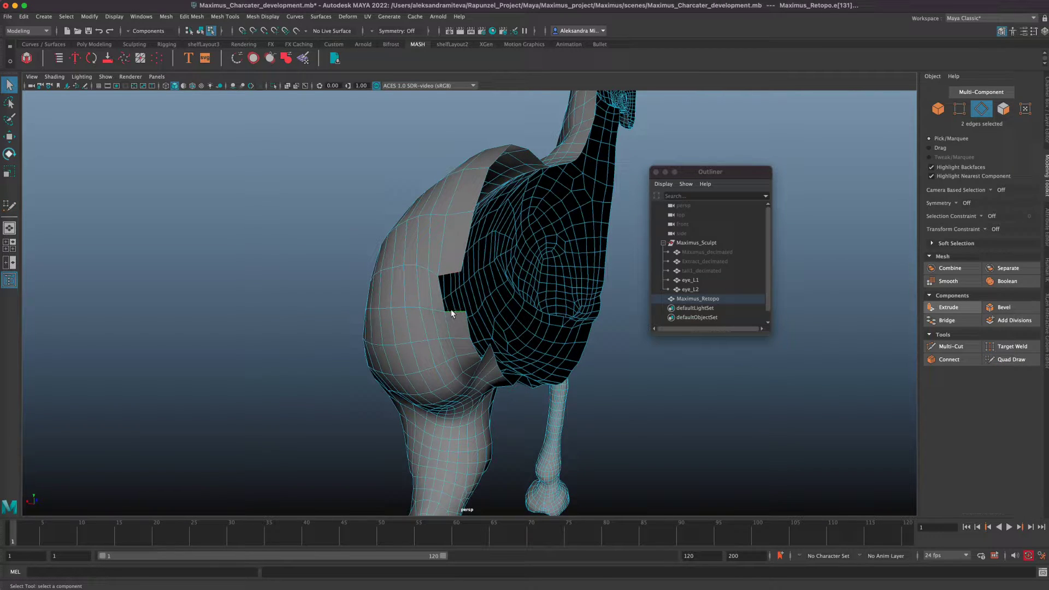
{"action": "left_click", "coordinate": [971, 322]}
{"action": "left_click_drag", "start_coordinate": [623, 433], "coordinate": [654, 433], "text": "alt"}
- Pick the corner vertices of the bridged patch at the tail base with the Move tool in vertex mode
{"action": "key", "text": "F9"}
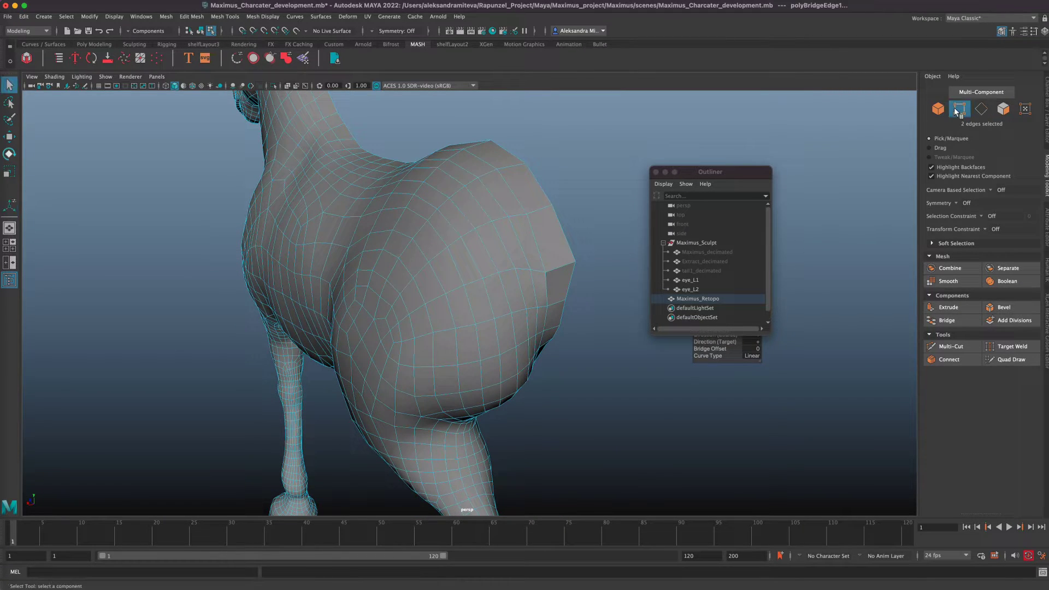
{"action": "left_click", "coordinate": [570, 264]}
{"action": "key", "text": "w"}
{"action": "left_click", "coordinate": [548, 272]}
{"action": "left_click_drag", "start_coordinate": [553, 273], "coordinate": [692, 409], "text": "alt"}
- Show tail1_decimated and put the Maximus_Retopo mesh into face selection mode
{"action": "left_click", "coordinate": [713, 271]}
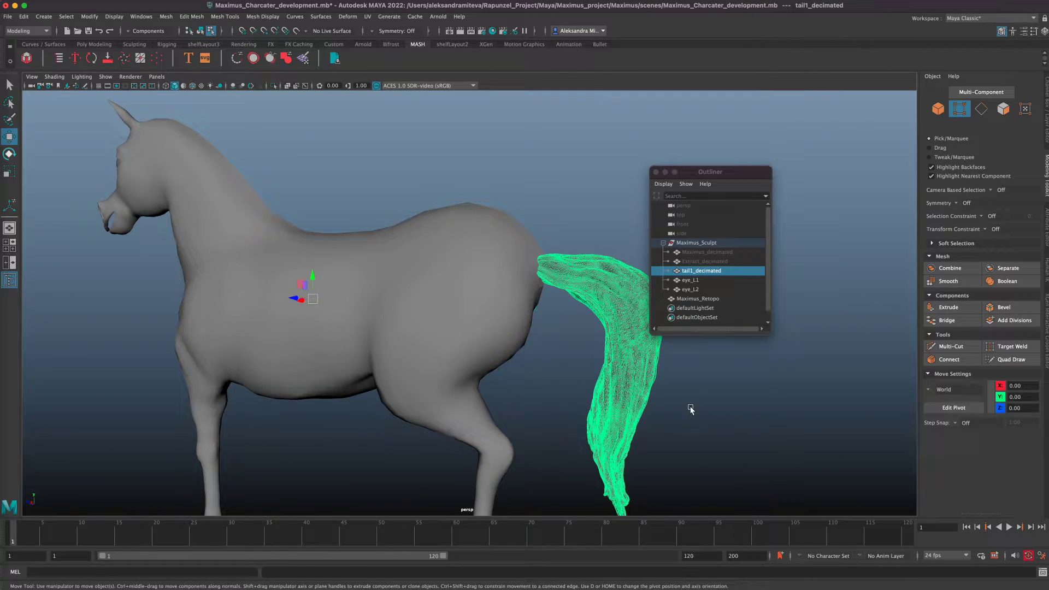
{"action": "key", "text": "super+z"}
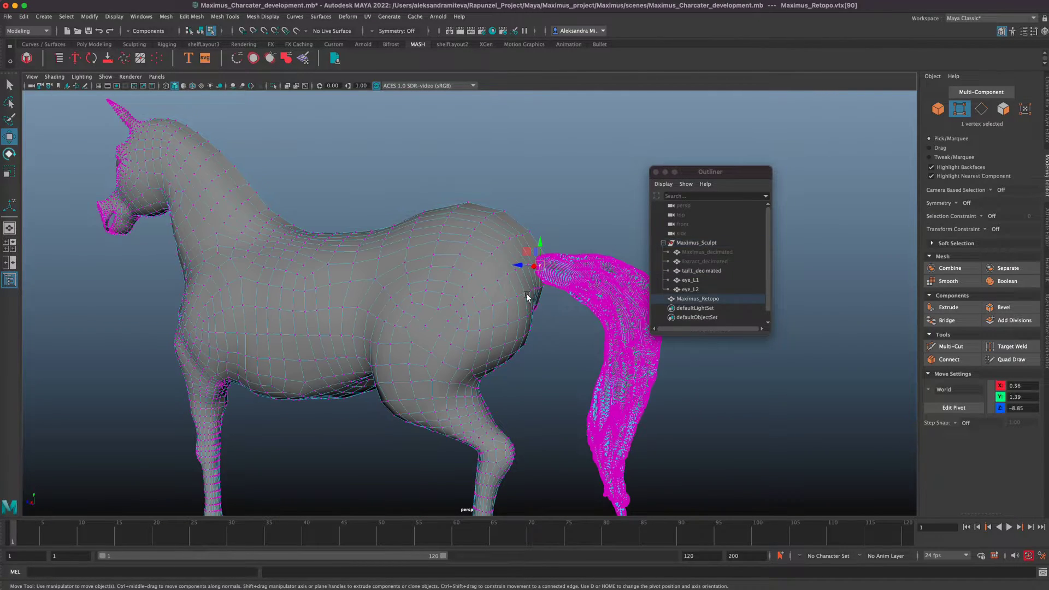
{"action": "key", "text": "F8"}
{"action": "left_click", "coordinate": [500, 326]}
{"action": "key", "text": "F11"}
{"action": "right_click_drag", "start_coordinate": [617, 395], "coordinate": [732, 379], "text": "alt"}
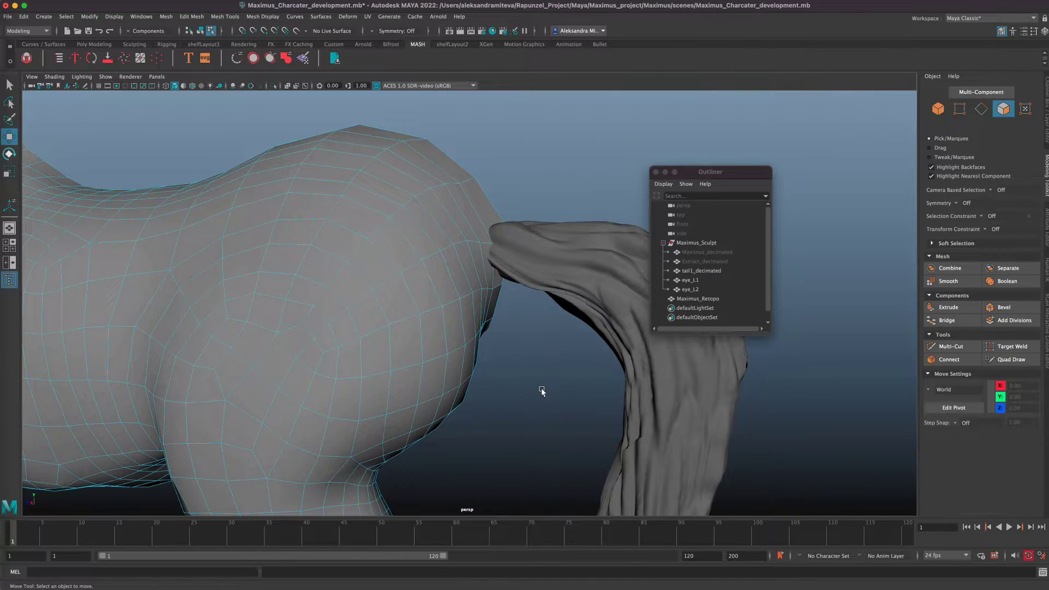
- Center the pivot of tail1_decimated, move the tail slightly down, and hide it
{"action": "left_click", "coordinate": [705, 271]}
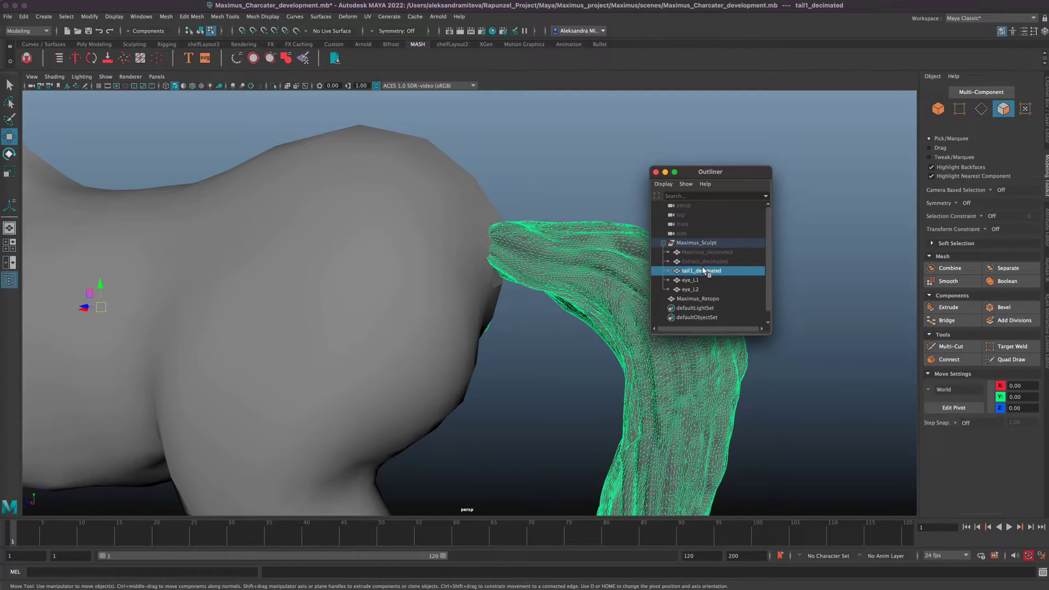
{"action": "left_click", "coordinate": [91, 20]}
{"action": "left_click", "coordinate": [111, 85]}
{"action": "left_click_drag", "start_coordinate": [599, 465], "coordinate": [600, 485]}
{"action": "mouse_move", "coordinate": [535, 466]}
{"action": "left_mouse_down", "text": "alt"}
{"action": "mouse_move", "coordinate": [510, 471]}
{"action": "mouse_move", "coordinate": [534, 468]}
{"action": "left_mouse_up", "text": "alt"}
{"action": "left_click", "coordinate": [711, 273]}
{"action": "key", "text": "h"}
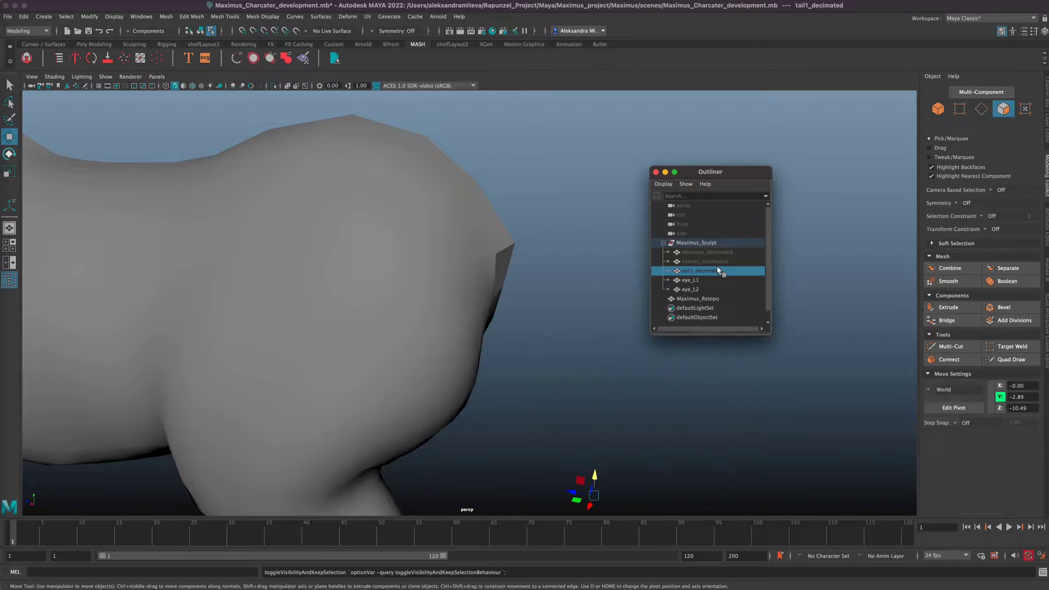
- Soften the edges of all Maximus_Retopo faces, including the bridged patch, and switch back to object selection
{"action": "right_click_drag", "start_coordinate": [585, 409], "coordinate": [112, 294], "text": "alt"}
{"action": "double_click", "coordinate": [444, 301]}
{"action": "mouse_move", "coordinate": [568, 448]}
{"action": "left_mouse_down", "text": "alt"}
{"action": "mouse_move", "coordinate": [515, 454]}
{"action": "mouse_move", "coordinate": [573, 446]}
{"action": "left_mouse_up", "text": "alt"}
{"action": "left_click", "coordinate": [262, 16]}
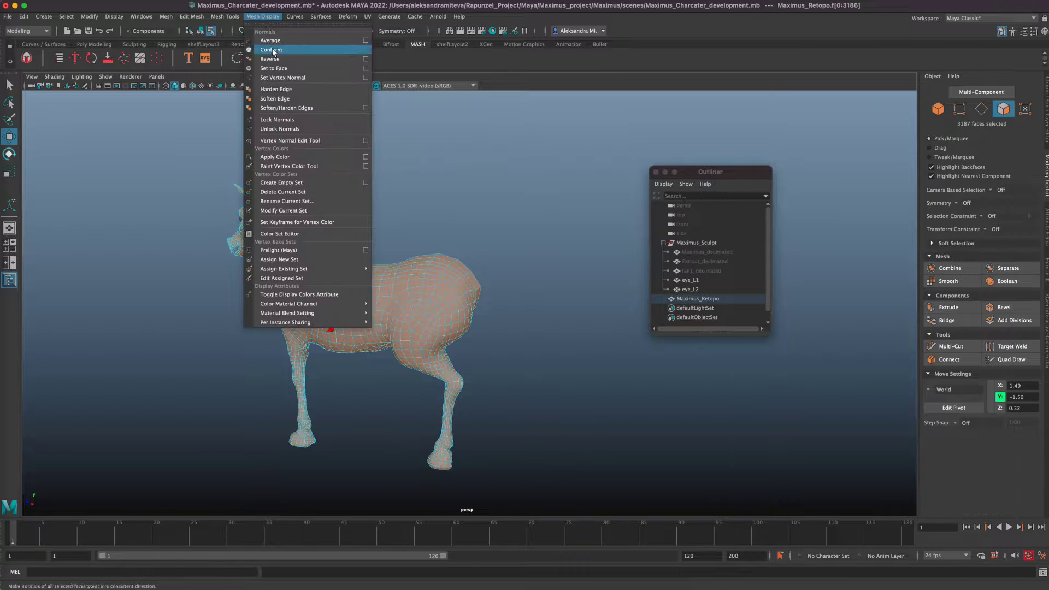
{"action": "left_click", "coordinate": [279, 99]}
{"action": "right_click_drag", "start_coordinate": [655, 404], "coordinate": [771, 395], "text": "alt"}
{"action": "left_click_drag", "start_coordinate": [574, 430], "coordinate": [585, 434], "text": "alt"}
{"action": "left_click", "coordinate": [938, 109]}
{"action": "left_click", "coordinate": [938, 109]}
{"action": "left_click", "coordinate": [552, 417]}
- Unhide tail1_decimated and select the Maximus_Retopo body mesh
{"action": "left_click", "coordinate": [444, 334]}
{"action": "left_click", "coordinate": [716, 270]}
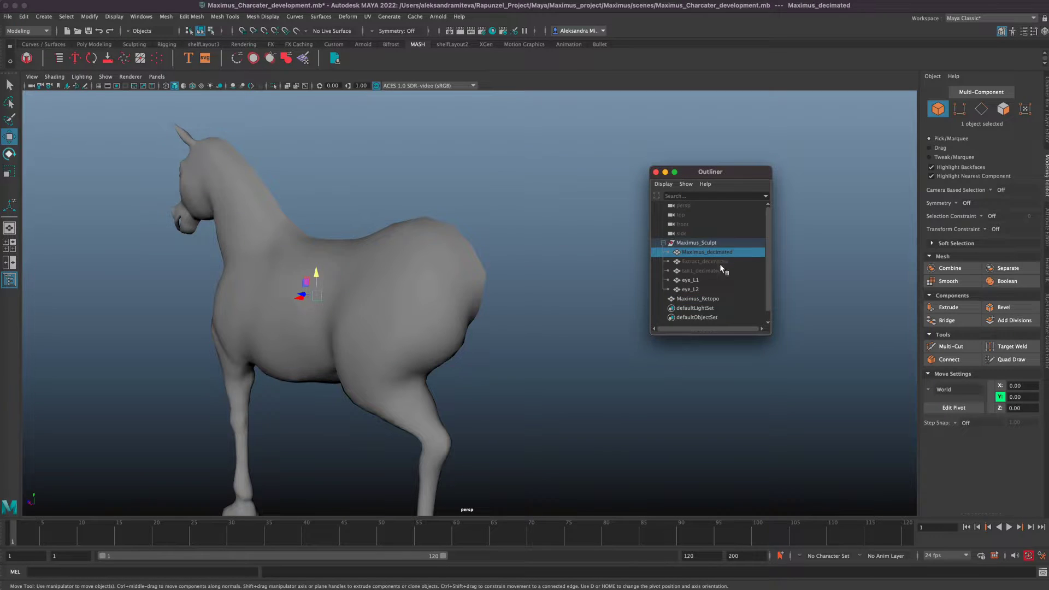
{"action": "key", "text": "shift+h"}
{"action": "left_click", "coordinate": [450, 332]}
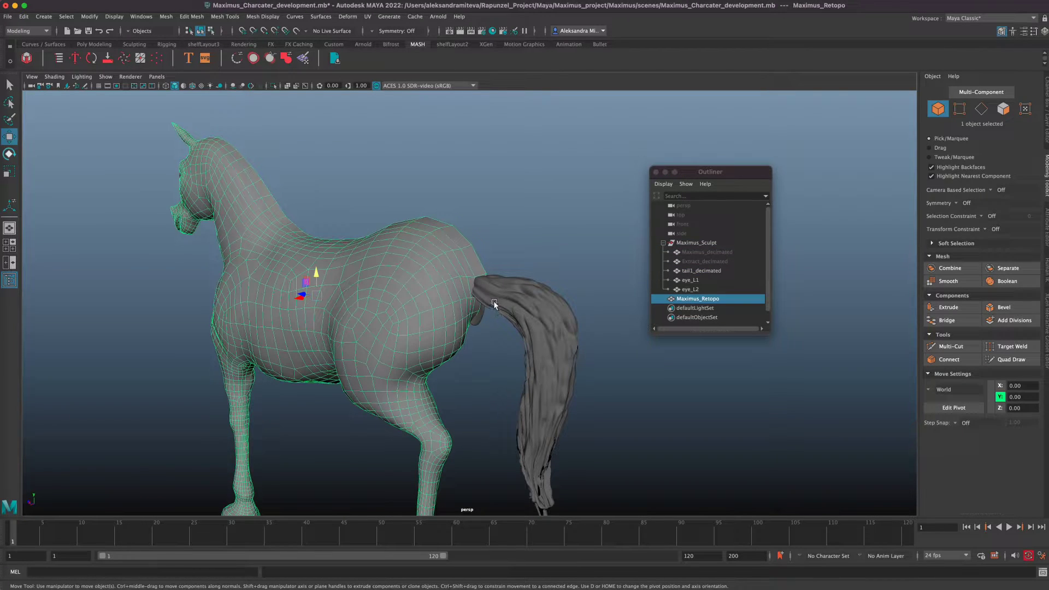
- Turn on camera-based marquee selection and select the two Maximus_Retopo rump faces beside the tail base
{"action": "key", "text": "F11"}
{"action": "left_click", "coordinate": [474, 281]}
{"action": "right_click_drag", "start_coordinate": [547, 390], "coordinate": [738, 362], "text": "alt"}
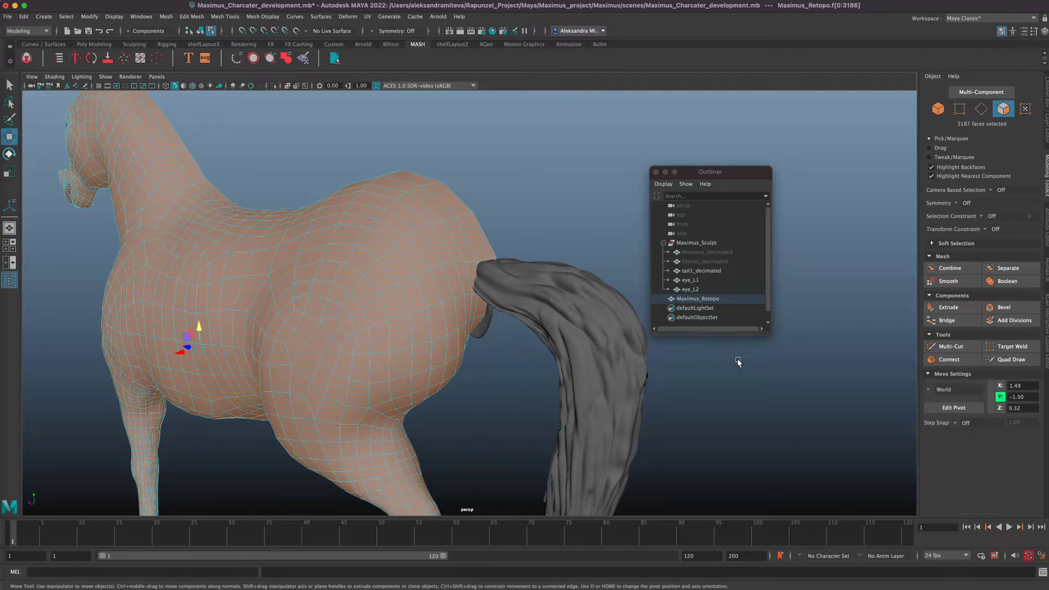
{"action": "key", "text": "ctrl+z"}
{"action": "double_click", "coordinate": [9, 84]}
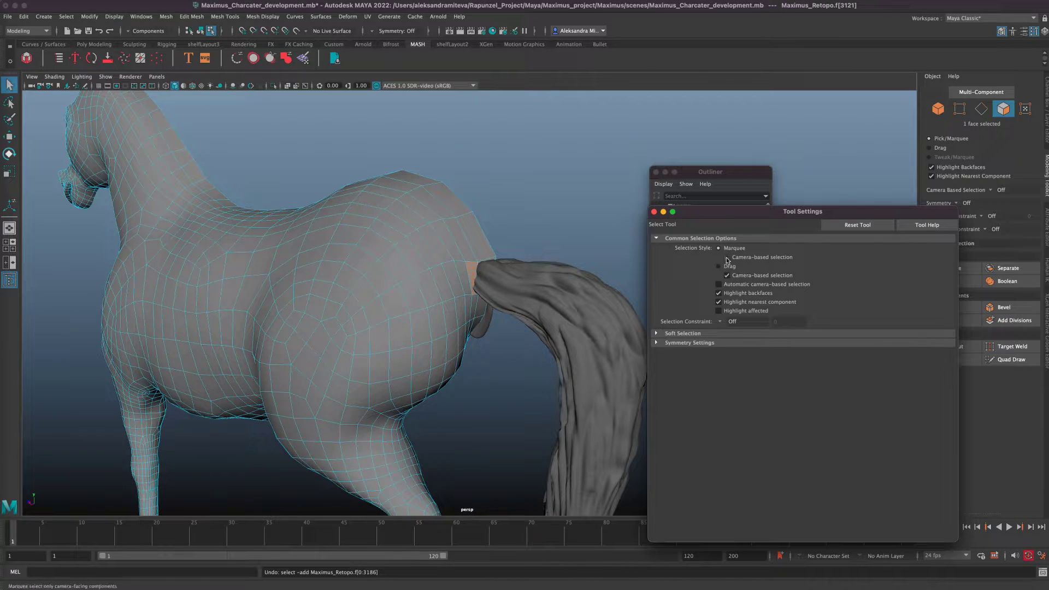
{"action": "left_click", "coordinate": [654, 211]}
{"action": "left_click", "coordinate": [485, 269], "text": "shift"}
{"action": "left_click_drag", "start_coordinate": [494, 407], "coordinate": [521, 411], "text": "alt"}
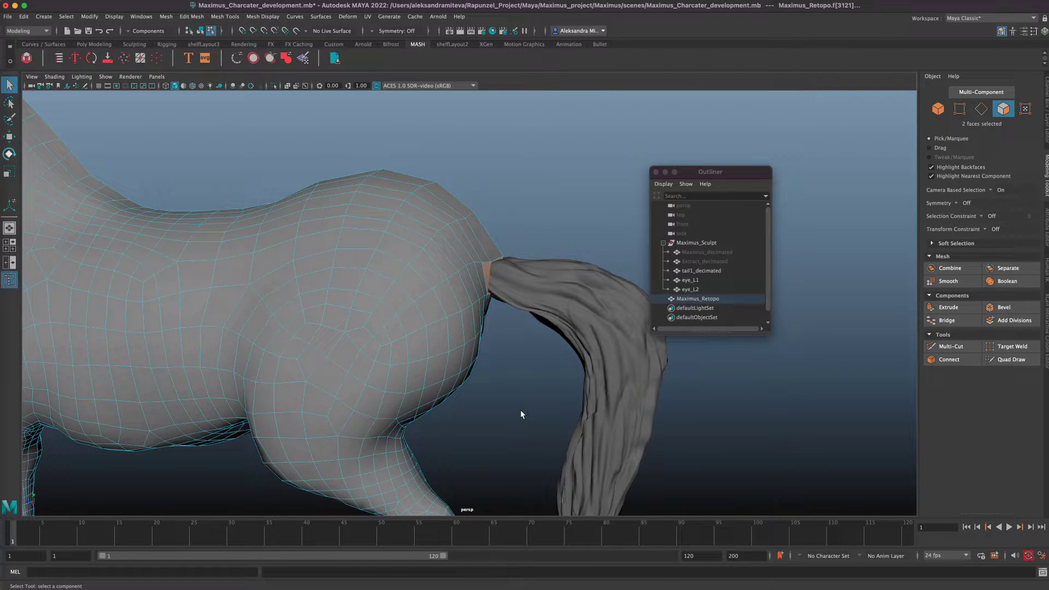
{"action": "left_click_drag", "start_coordinate": [520, 414], "coordinate": [493, 424], "text": "alt"}
- Move the Maximus_Retopo vertices around the tail base to fit the rump to the tail
{"action": "key", "text": "F9"}
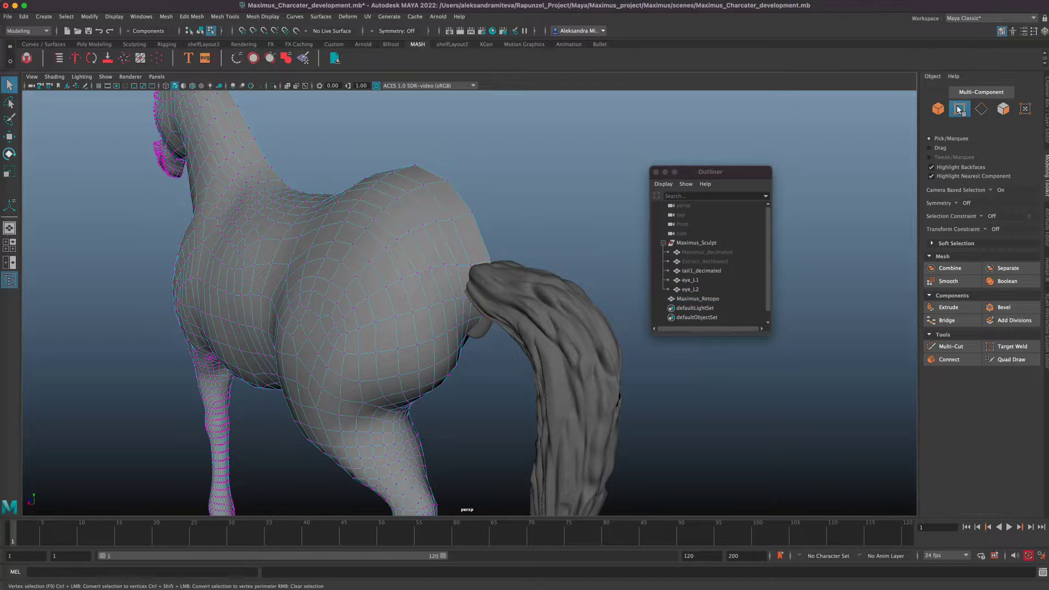
{"action": "left_click_drag", "start_coordinate": [476, 261], "coordinate": [473, 257], "text": "alt"}
{"action": "left_click", "coordinate": [471, 255]}
{"action": "key", "text": "w"}
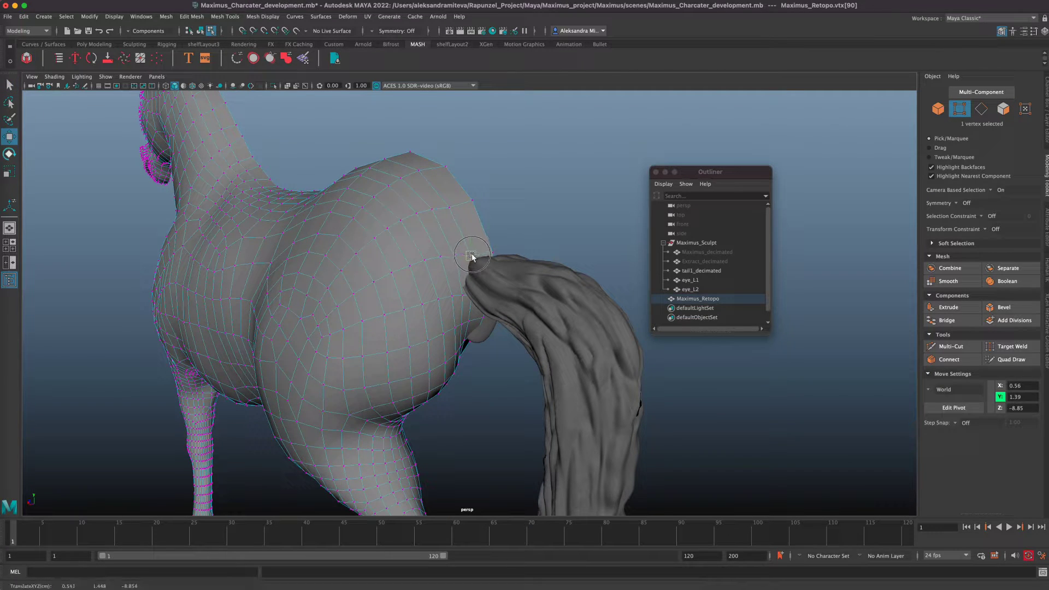
{"action": "left_click", "coordinate": [456, 256]}
{"action": "left_click", "coordinate": [492, 249]}
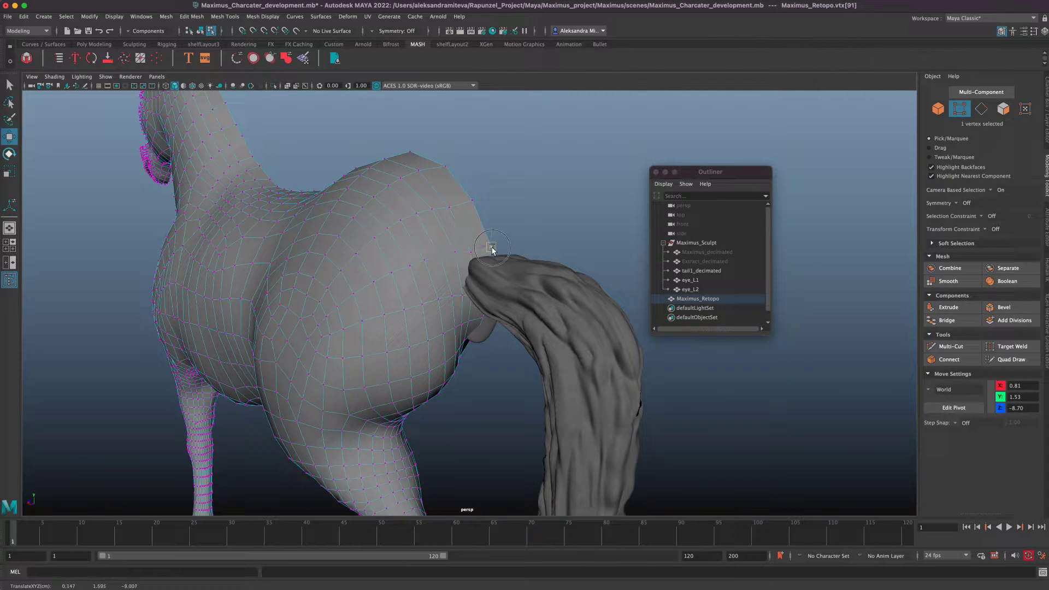
{"action": "left_click", "coordinate": [471, 253]}
{"action": "left_click_drag", "start_coordinate": [489, 438], "coordinate": [517, 456], "text": "alt"}
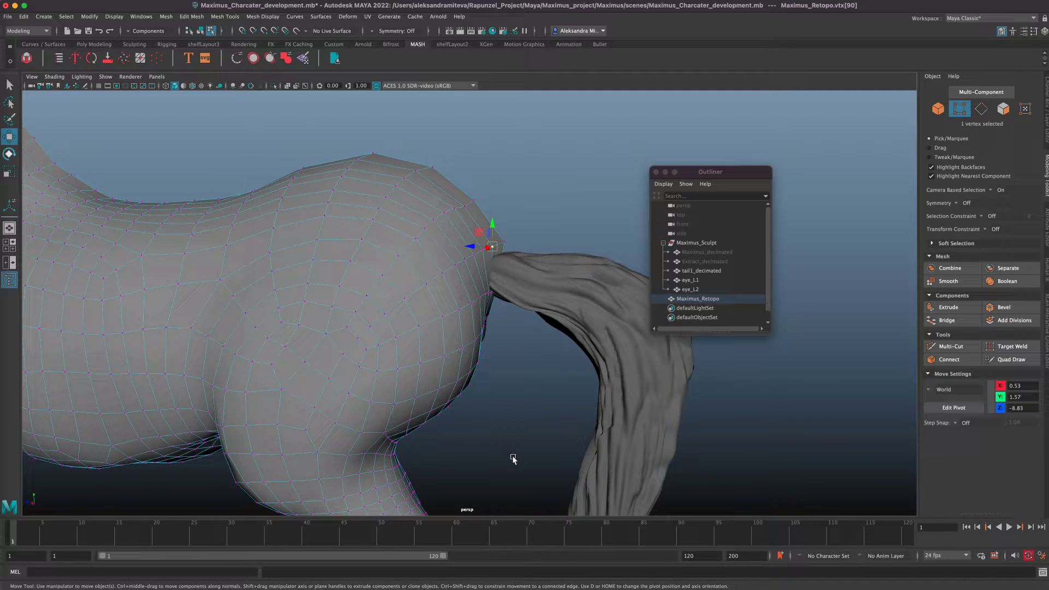
- Nudge tail1_decimated slightly up against the rump and hide it
{"action": "left_click", "coordinate": [702, 271]}
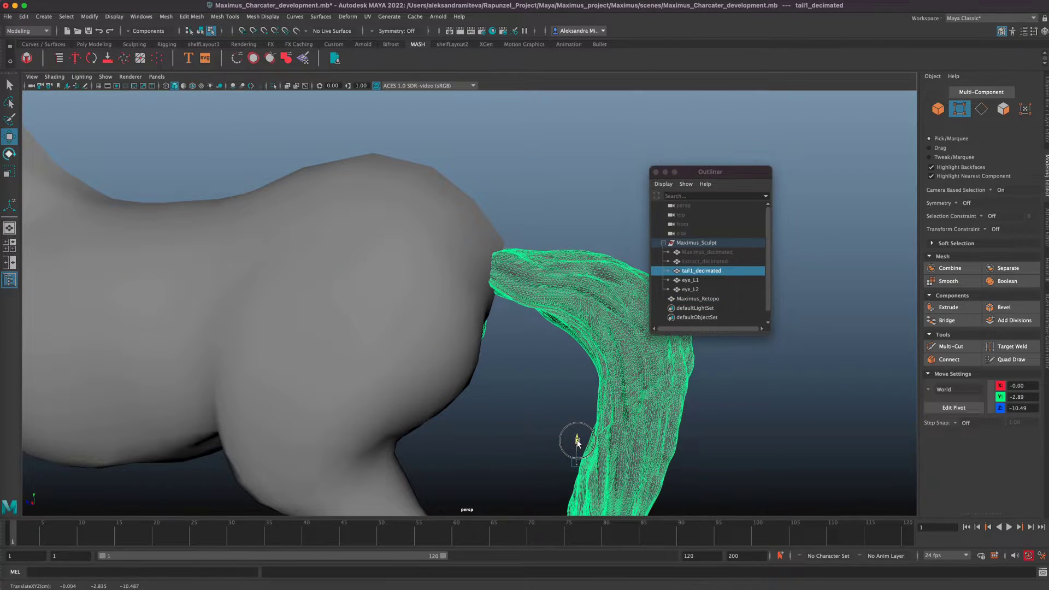
{"action": "left_click", "coordinate": [735, 388]}
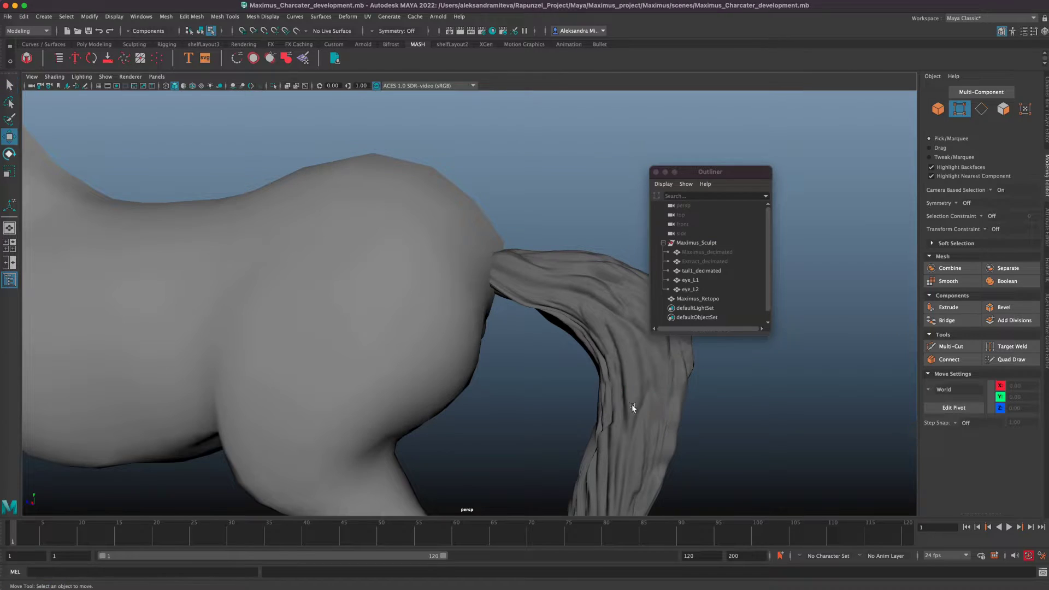
{"action": "right_click_drag", "start_coordinate": [632, 404], "coordinate": [403, 375], "text": "alt"}
{"action": "left_click", "coordinate": [710, 272]}
{"action": "key", "text": "h"}
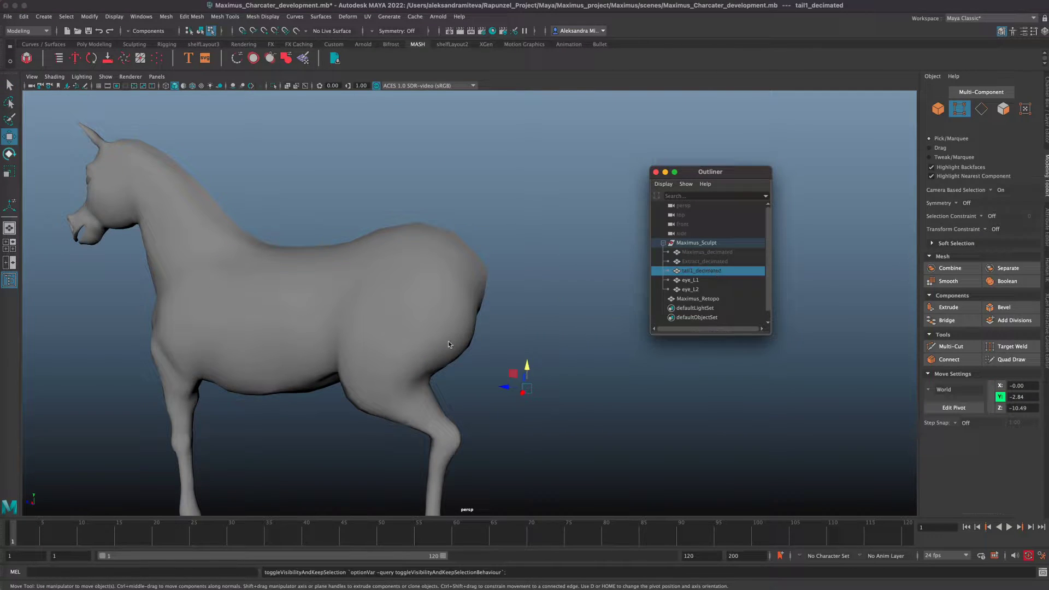
- Return Maximus_Retopo to object selection, clear the selection and save the scene
{"action": "left_click", "coordinate": [482, 275]}
{"action": "right_click_drag", "start_coordinate": [604, 426], "coordinate": [314, 367], "text": "alt"}
{"action": "key", "text": "F8"}
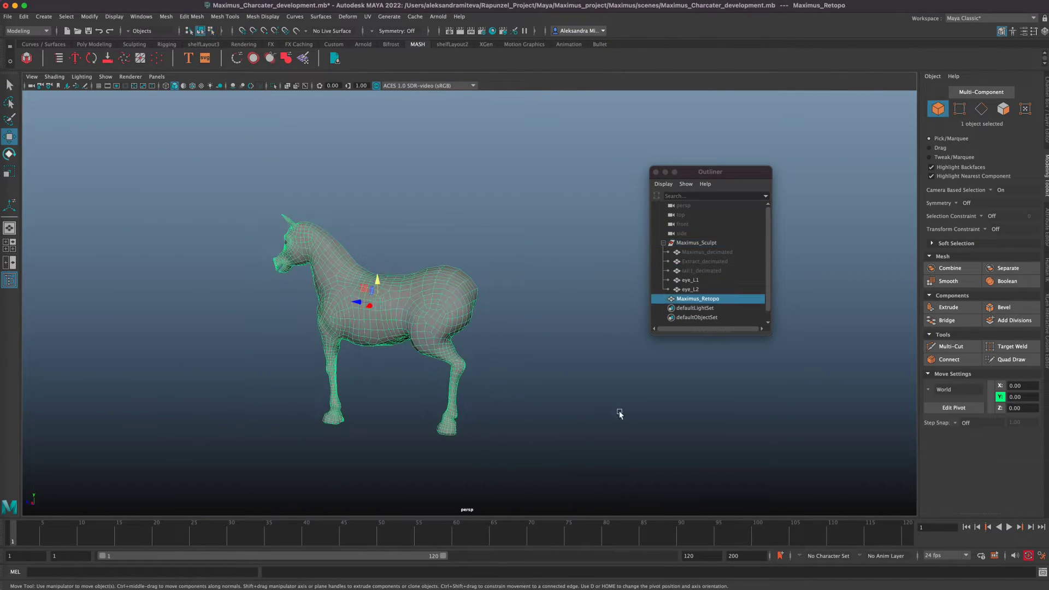
{"action": "left_click", "coordinate": [604, 431]}
{"action": "left_click_drag", "start_coordinate": [604, 431], "coordinate": [639, 426], "text": "alt"}
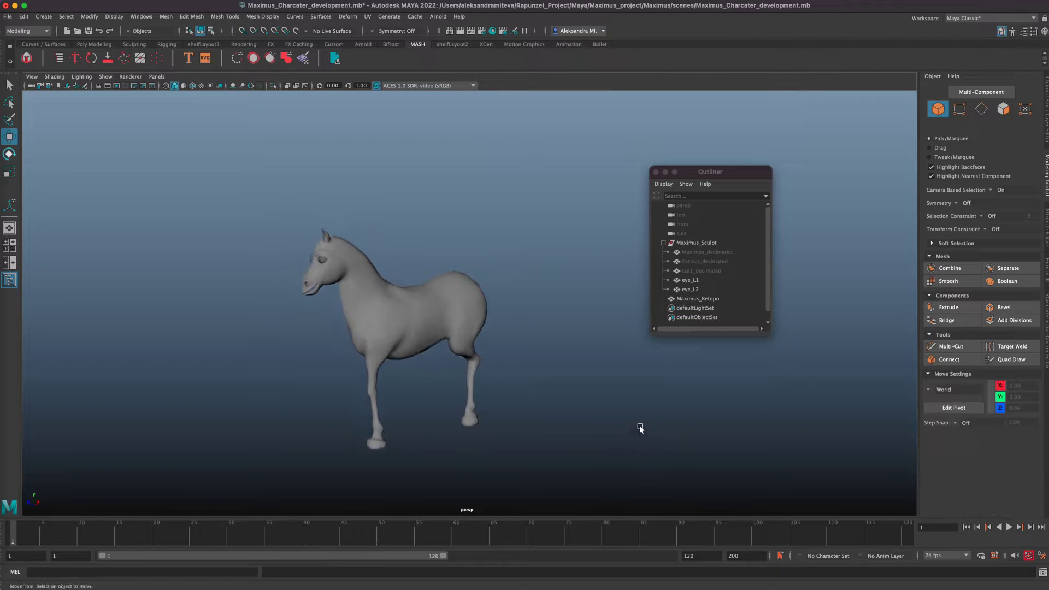
{"action": "key", "text": "ctrl+s"}
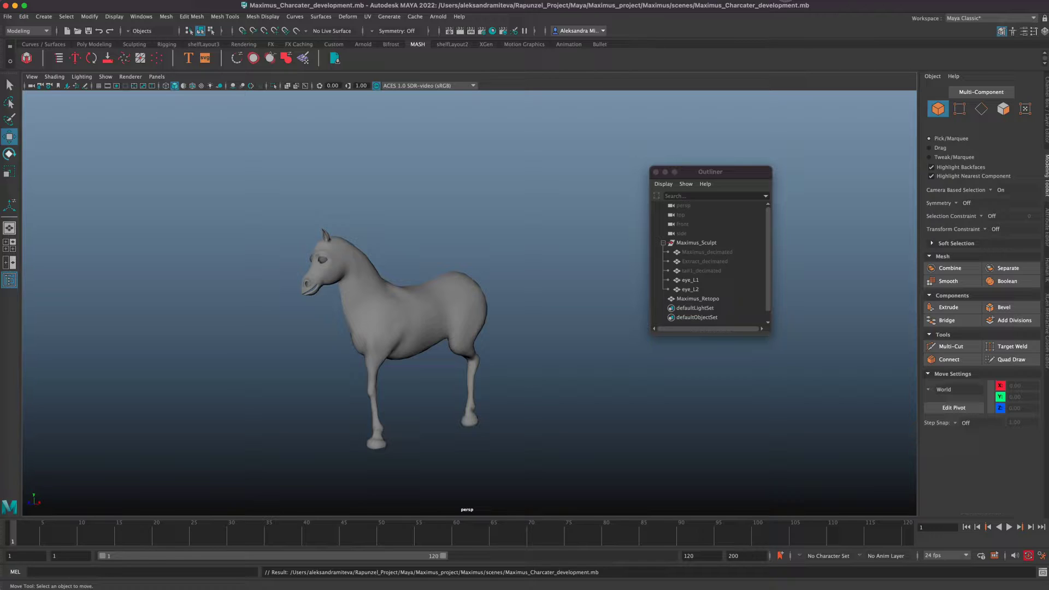
- Examine the half-body Maximus_Retopo mesh from all around, with and without its wireframe
{"action": "left_click", "coordinate": [464, 316]}
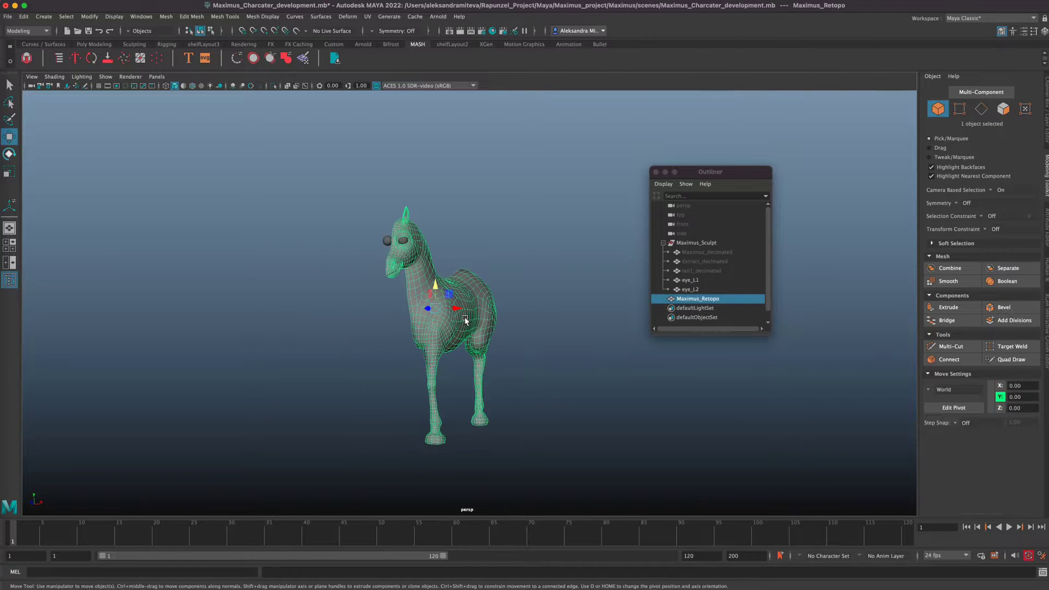
{"action": "key", "text": "f"}
{"action": "left_click_drag", "start_coordinate": [606, 404], "coordinate": [584, 405], "text": "alt"}
{"action": "right_click_drag", "start_coordinate": [585, 407], "coordinate": [814, 407], "text": "alt"}
{"action": "left_click_drag", "start_coordinate": [636, 442], "coordinate": [492, 437], "text": "alt"}
{"action": "right_click_drag", "start_coordinate": [702, 427], "coordinate": [330, 392], "text": "alt"}
{"action": "left_click", "coordinate": [628, 423]}
{"action": "left_click_drag", "start_coordinate": [607, 420], "coordinate": [599, 455], "text": "alt"}
{"action": "left_click_drag", "start_coordinate": [615, 455], "coordinate": [677, 450], "text": "alt"}
{"action": "right_click_drag", "start_coordinate": [667, 447], "coordinate": [746, 431], "text": "alt"}
{"action": "left_click_drag", "start_coordinate": [746, 431], "coordinate": [620, 443], "text": "alt"}
{"action": "left_click", "coordinate": [518, 326]}
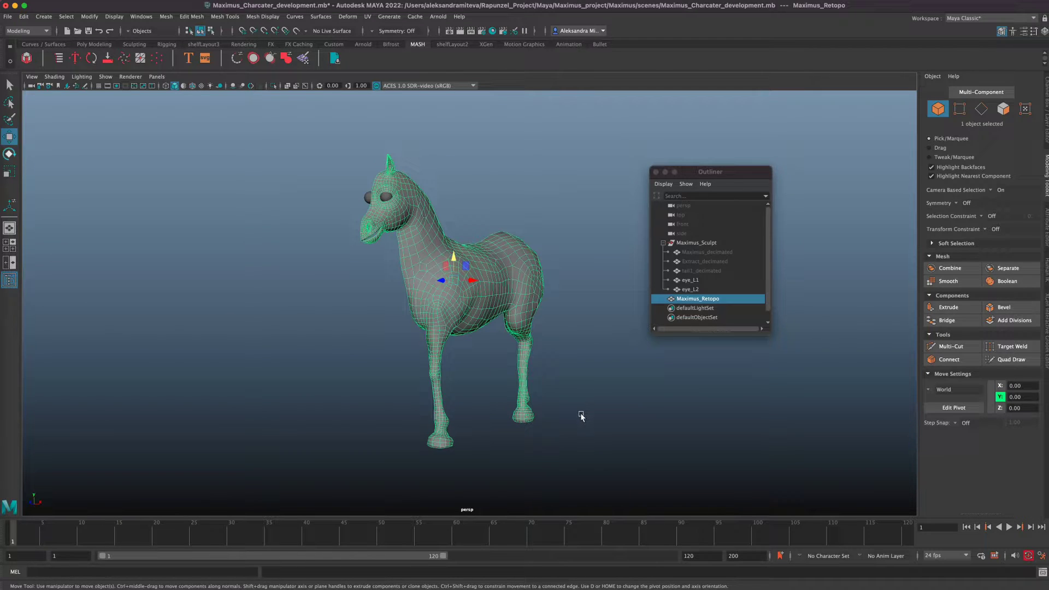
{"action": "left_click", "coordinate": [585, 452]}
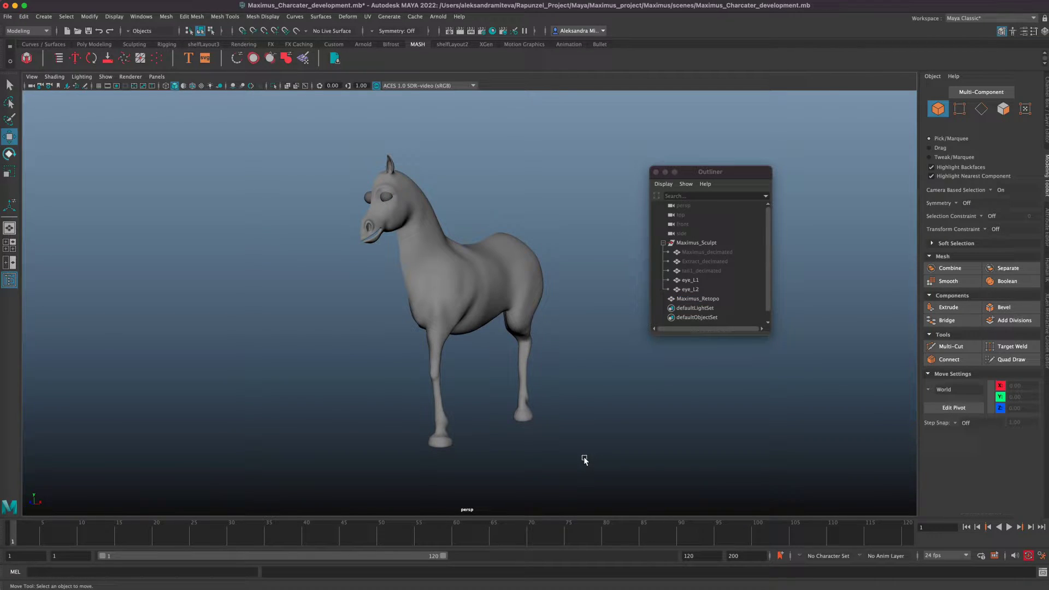
{"action": "left_click", "coordinate": [518, 320]}
{"action": "left_click", "coordinate": [597, 445]}
{"action": "left_click_drag", "start_coordinate": [597, 445], "coordinate": [576, 410], "text": "alt"}
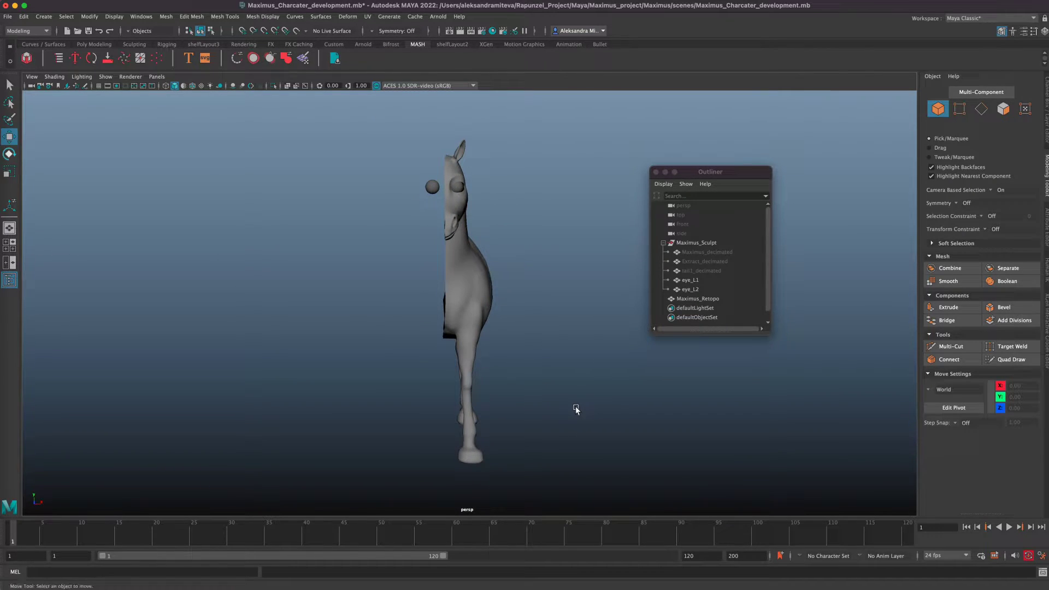
- Switch Maximus_Retopo to vertex selection and adjust the open border vertices along the belly towards the centre line
{"action": "left_click", "coordinate": [471, 312]}
{"action": "left_click", "coordinate": [958, 109]}
{"action": "left_click", "coordinate": [443, 301]}
{"action": "left_click_drag", "start_coordinate": [529, 356], "coordinate": [661, 380], "text": "alt"}
{"action": "left_click", "coordinate": [444, 226]}
{"action": "right_click_drag", "start_coordinate": [628, 339], "coordinate": [732, 326], "text": "alt"}
{"action": "middle_click_drag", "start_coordinate": [650, 348], "coordinate": [673, 442], "text": "alt"}
{"action": "left_click", "coordinate": [445, 291]}
{"action": "left_click", "coordinate": [445, 289]}
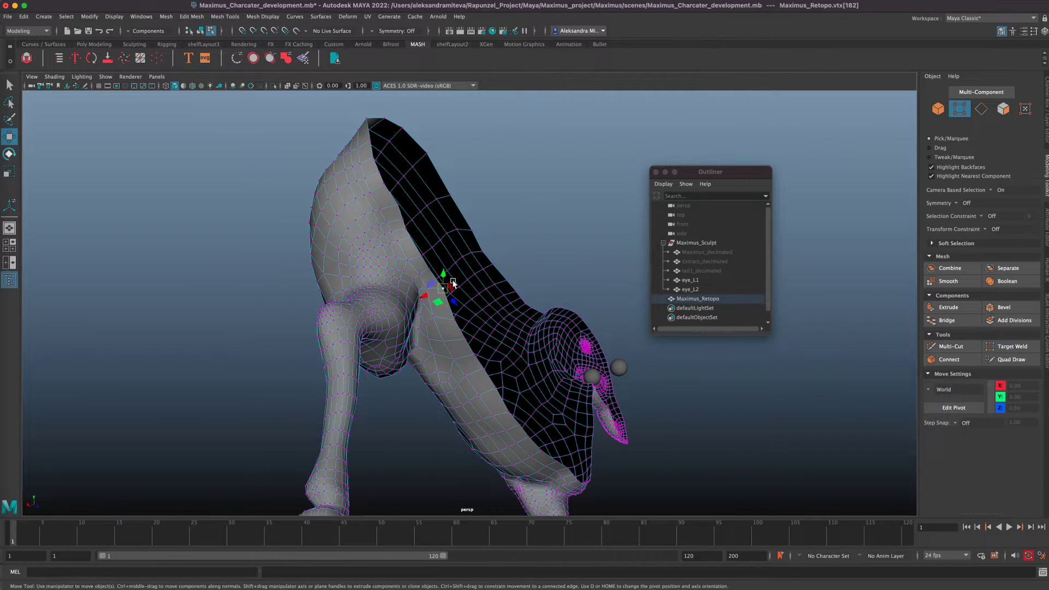
{"action": "left_click_drag", "start_coordinate": [444, 289], "coordinate": [437, 284]}
{"action": "left_click", "coordinate": [450, 310]}
{"action": "left_click", "coordinate": [461, 331]}
{"action": "left_click", "coordinate": [472, 349]}
- Check the belly edge from below and straighten its remaining off-line border vertices
{"action": "left_click_drag", "start_coordinate": [611, 404], "coordinate": [722, 411], "text": "alt"}
{"action": "left_click", "coordinate": [494, 228]}
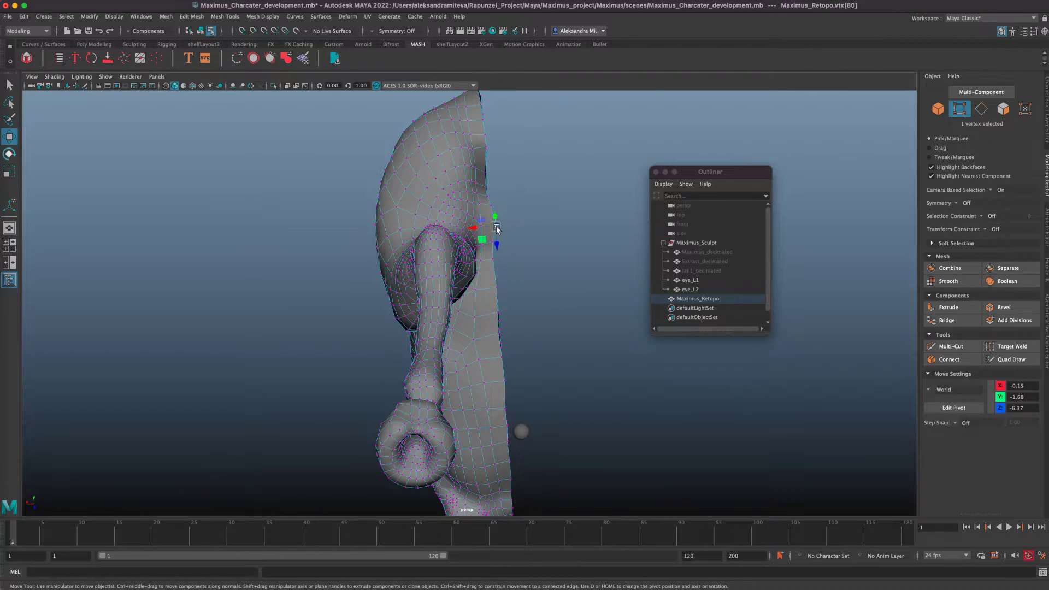
{"action": "left_click_drag", "start_coordinate": [567, 345], "coordinate": [523, 366], "text": "alt"}
{"action": "left_click", "coordinate": [502, 375]}
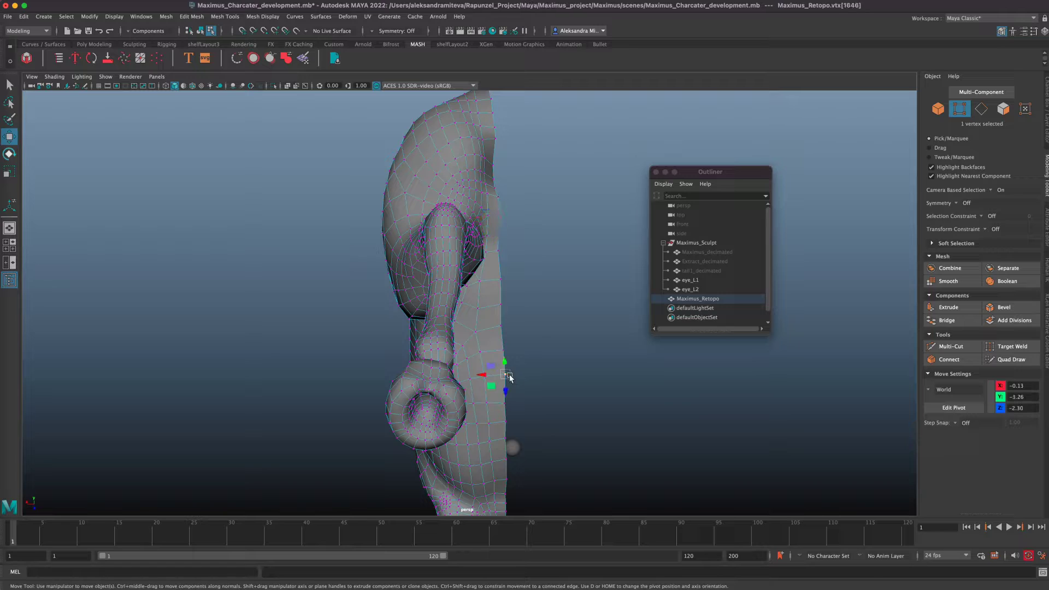
{"action": "left_click", "coordinate": [506, 355]}
{"action": "left_click_drag", "start_coordinate": [524, 352], "coordinate": [631, 364], "text": "alt"}
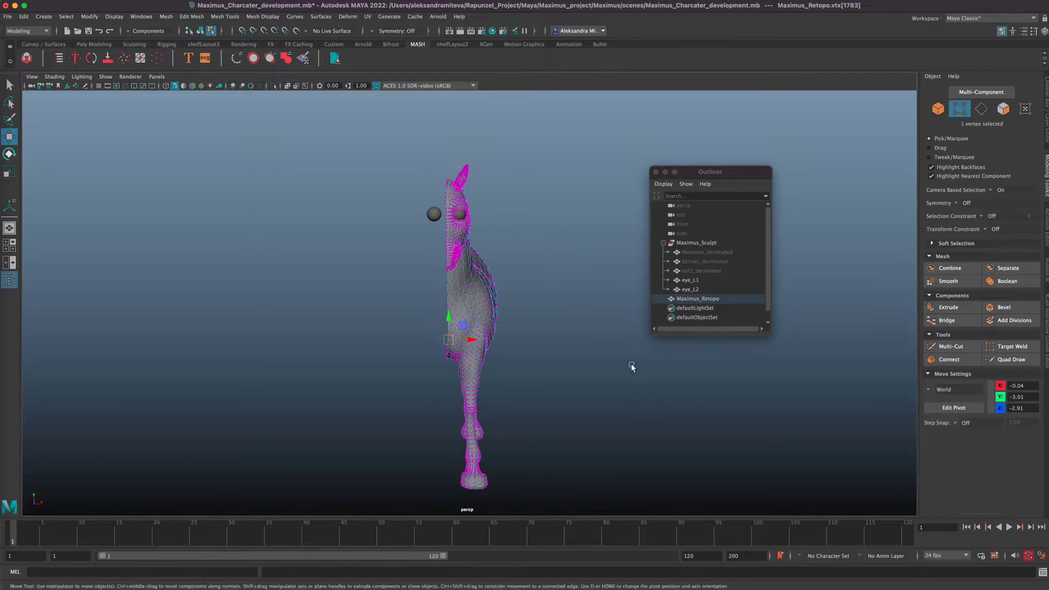
- Mirror Maximus_Retopo across the object's X axis with Cut Geometry and Combine with Original on and the border set to Merge border vertices
{"action": "left_click", "coordinate": [937, 109]}
{"action": "left_click", "coordinate": [166, 17]}
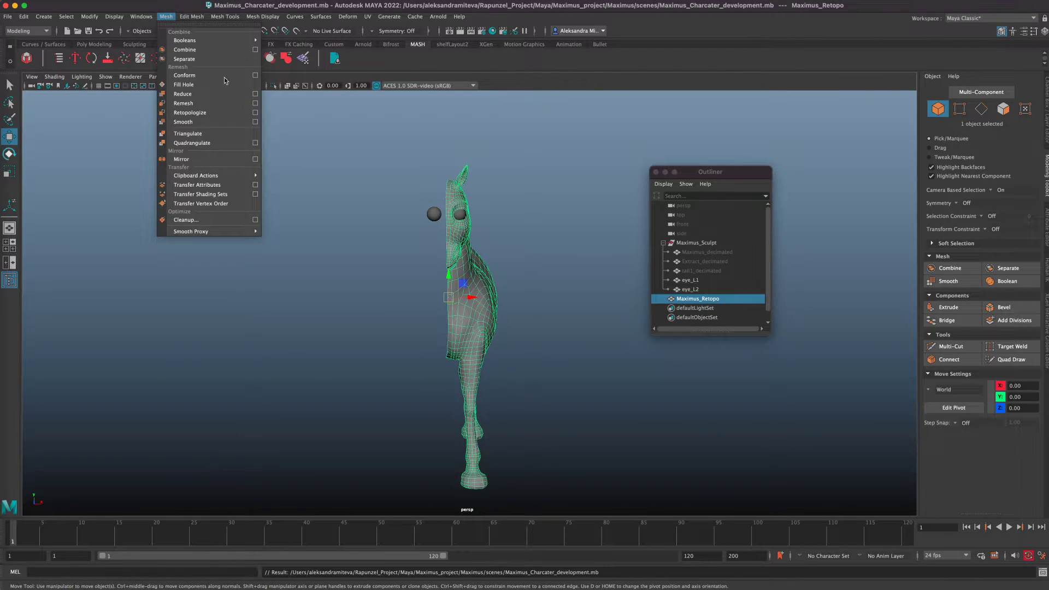
{"action": "left_click", "coordinate": [256, 157]}
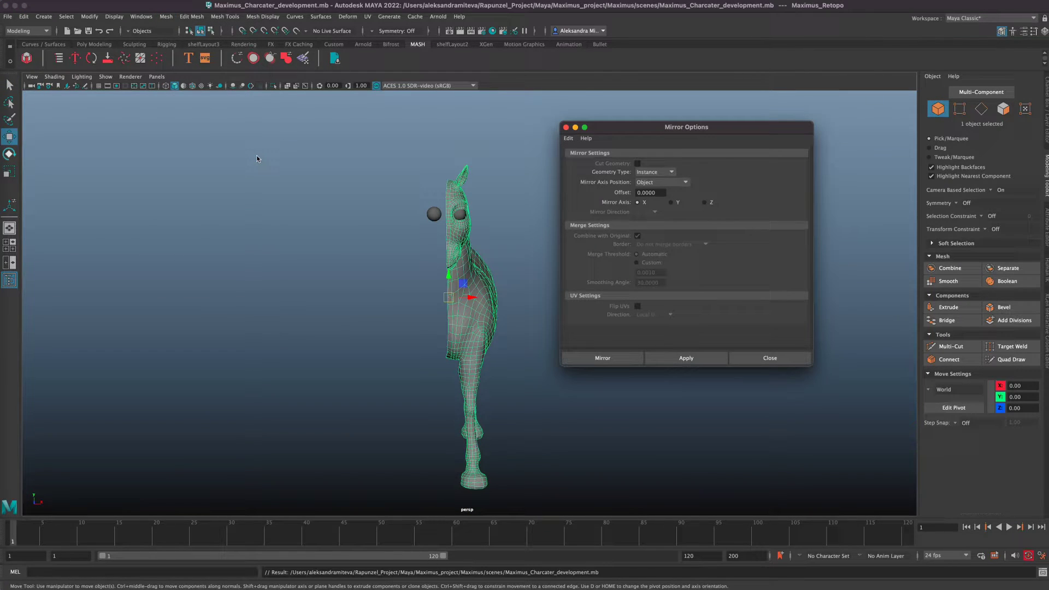
{"action": "left_click", "coordinate": [675, 175]}
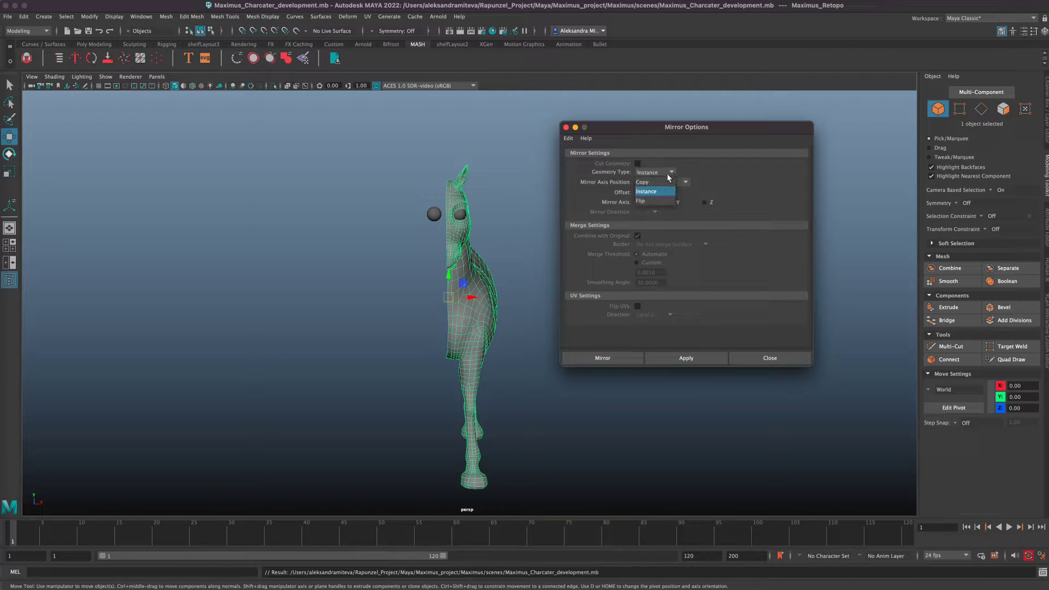
{"action": "left_click", "coordinate": [668, 182]}
{"action": "left_click", "coordinate": [667, 173]}
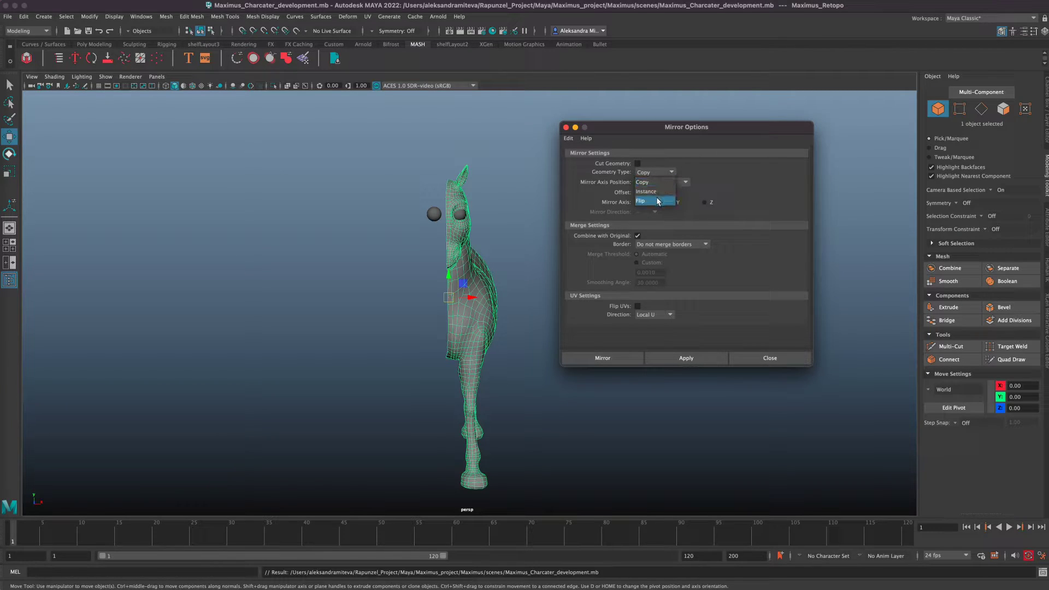
{"action": "left_click", "coordinate": [647, 182]}
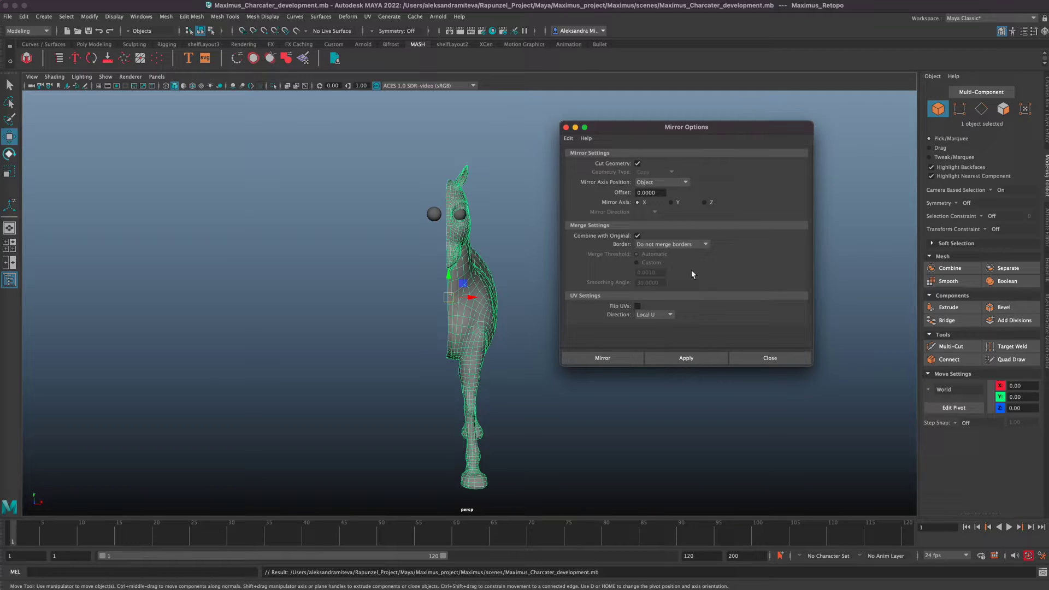
{"action": "left_click", "coordinate": [672, 244]}
{"action": "left_click", "coordinate": [672, 252]}
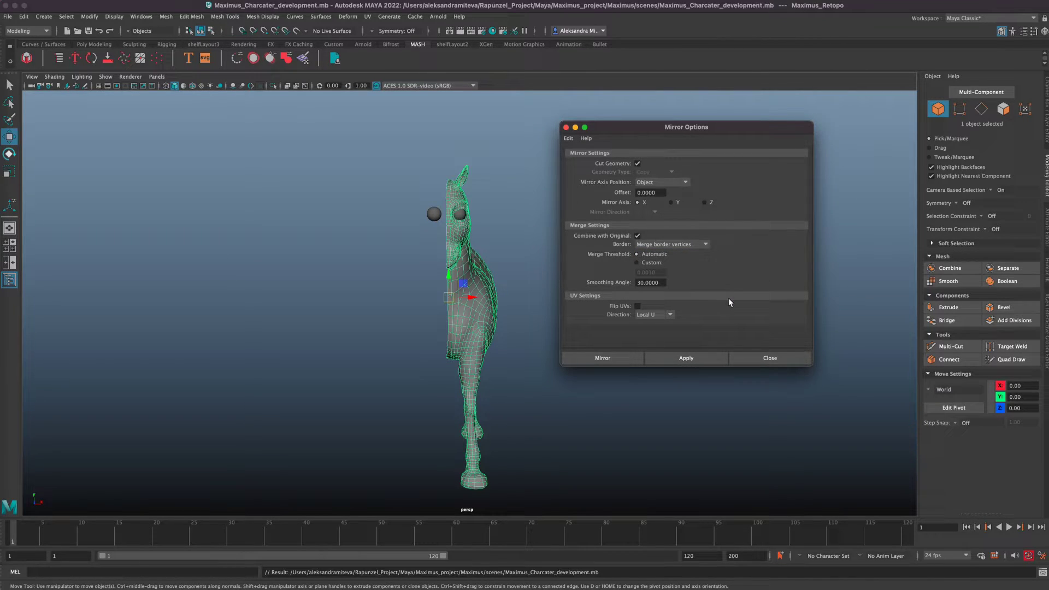
{"action": "left_click", "coordinate": [603, 358]}
- Examine the mirrored body and the wireframe around the head and neck
{"action": "mouse_move", "coordinate": [569, 416]}
{"action": "left_mouse_down", "text": "alt"}
{"action": "mouse_move", "coordinate": [493, 428]}
{"action": "mouse_move", "coordinate": [481, 412]}
{"action": "mouse_move", "coordinate": [508, 421]}
{"action": "mouse_move", "coordinate": [516, 444]}
{"action": "mouse_move", "coordinate": [583, 421]}
{"action": "left_mouse_up", "text": "alt"}
{"action": "left_click", "coordinate": [583, 421]}
{"action": "right_click_drag", "start_coordinate": [583, 421], "coordinate": [578, 392], "text": "alt"}
{"action": "left_click_drag", "start_coordinate": [578, 392], "coordinate": [557, 407], "text": "alt"}
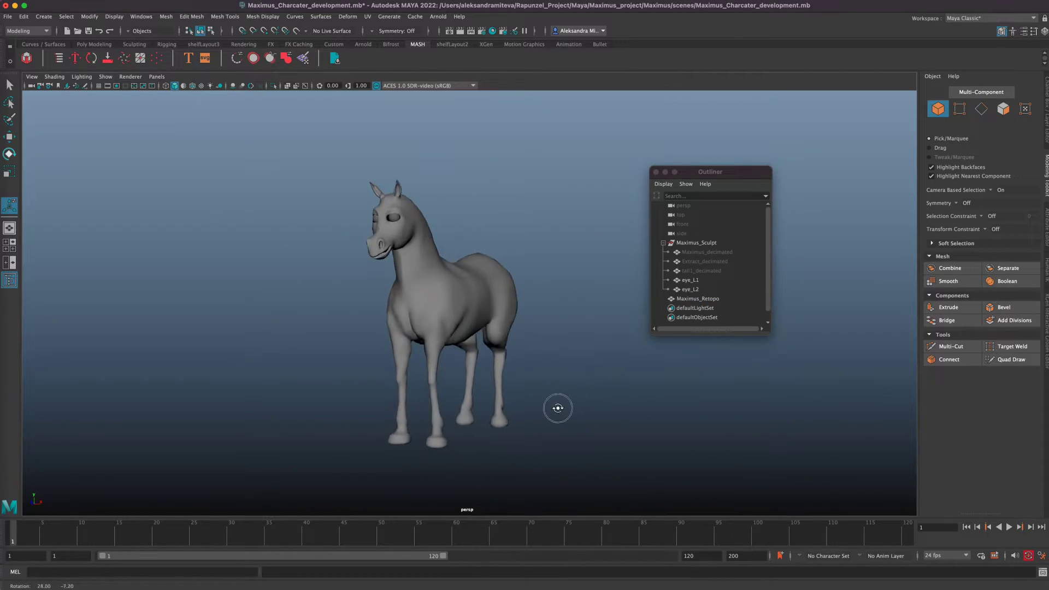
{"action": "left_click", "coordinate": [508, 353]}
{"action": "right_click_drag", "start_coordinate": [510, 355], "coordinate": [568, 350], "text": "alt"}
{"action": "middle_click_drag", "start_coordinate": [568, 350], "coordinate": [669, 459], "text": "alt"}
{"action": "right_click_drag", "start_coordinate": [669, 459], "coordinate": [1016, 415], "text": "alt"}
{"action": "left_click_drag", "start_coordinate": [617, 268], "coordinate": [586, 280], "text": "alt"}
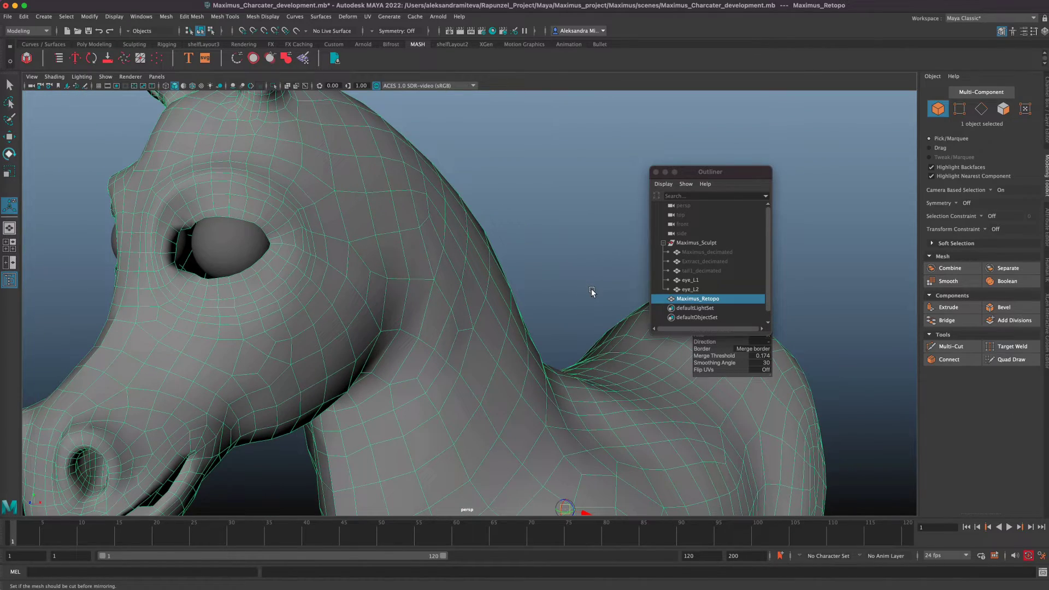
- Undo the mirror of Maximus_Retopo
{"action": "key", "text": "super+z"}
{"action": "key", "text": "super+z"}
{"action": "key", "text": "super+z"}
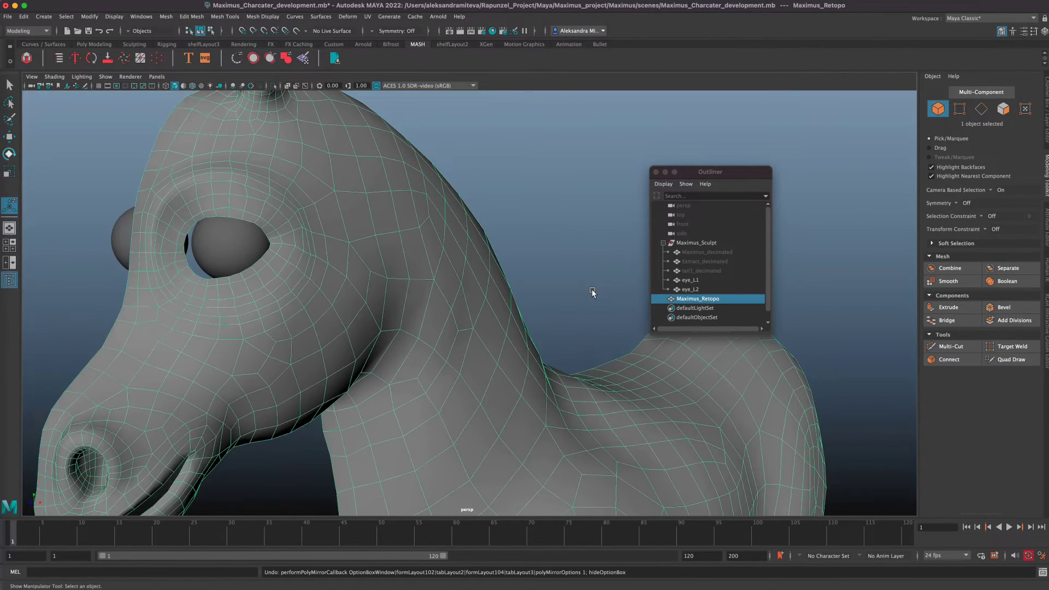
- Reset the mirror options and mirror Maximus_Retopo across the World X axis in the negative direction with merged border vertices
{"action": "left_click_drag", "start_coordinate": [593, 293], "coordinate": [555, 294], "text": "alt"}
{"action": "right_click_drag", "start_coordinate": [792, 372], "coordinate": [692, 392], "text": "alt"}
{"action": "left_click_drag", "start_coordinate": [692, 393], "coordinate": [595, 407], "text": "alt"}
{"action": "left_click", "coordinate": [166, 16]}
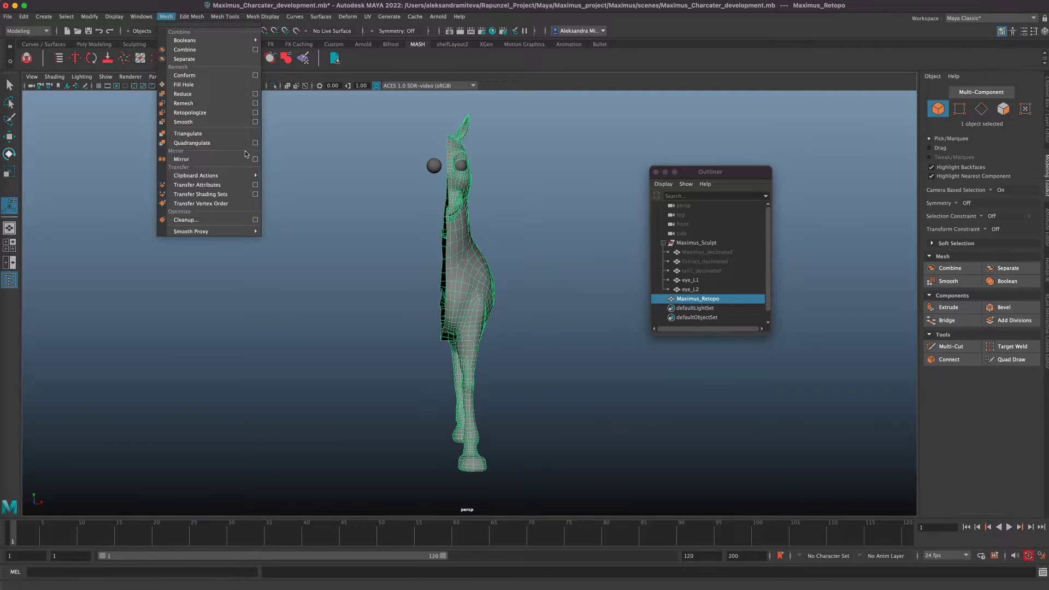
{"action": "left_click", "coordinate": [257, 157]}
{"action": "left_click", "coordinate": [569, 139]}
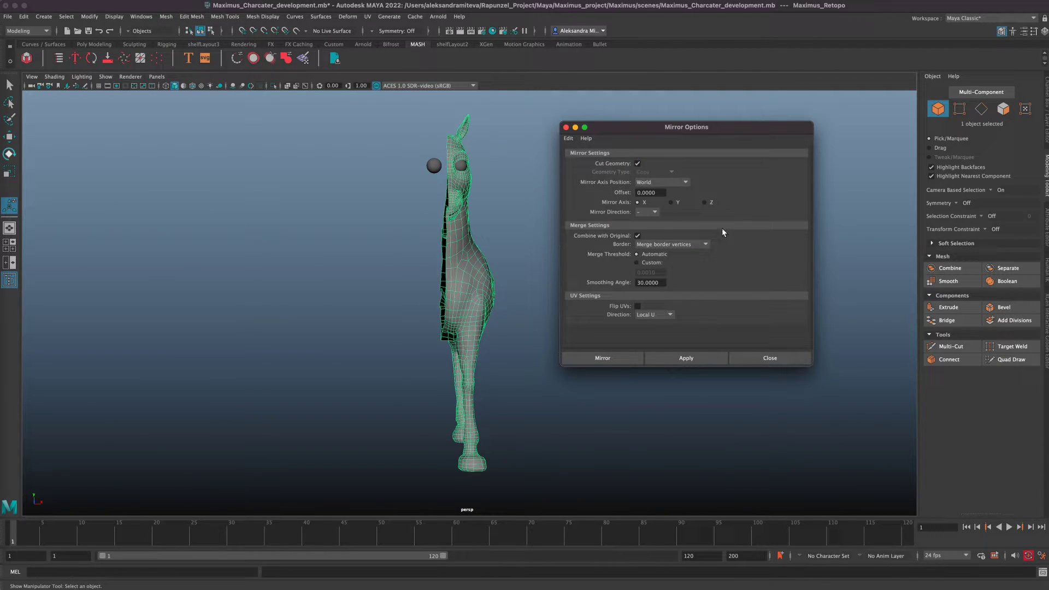
{"action": "left_click", "coordinate": [614, 358]}
- Examine the centre seam of the mirrored body along the face, neck and back
{"action": "left_click_drag", "start_coordinate": [617, 356], "coordinate": [579, 451], "text": "alt"}
{"action": "right_click_drag", "start_coordinate": [578, 451], "coordinate": [985, 431], "text": "alt"}
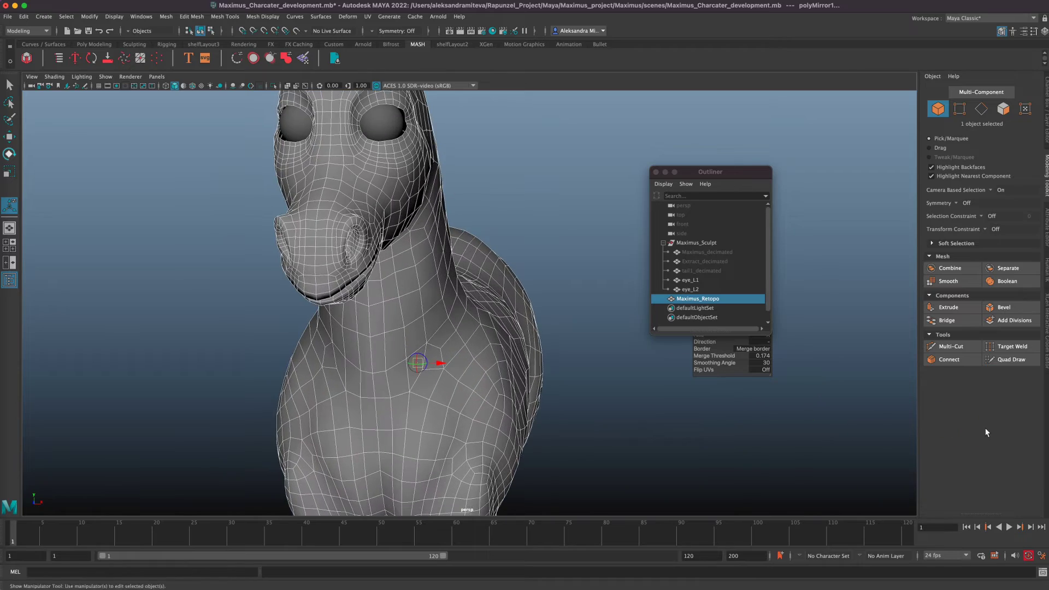
{"action": "middle_click_drag", "start_coordinate": [599, 306], "coordinate": [630, 393], "text": "alt"}
{"action": "left_click_drag", "start_coordinate": [630, 393], "coordinate": [598, 366], "text": "alt"}
{"action": "left_click", "coordinate": [594, 299]}
{"action": "left_click_drag", "start_coordinate": [592, 311], "coordinate": [670, 449], "text": "alt"}
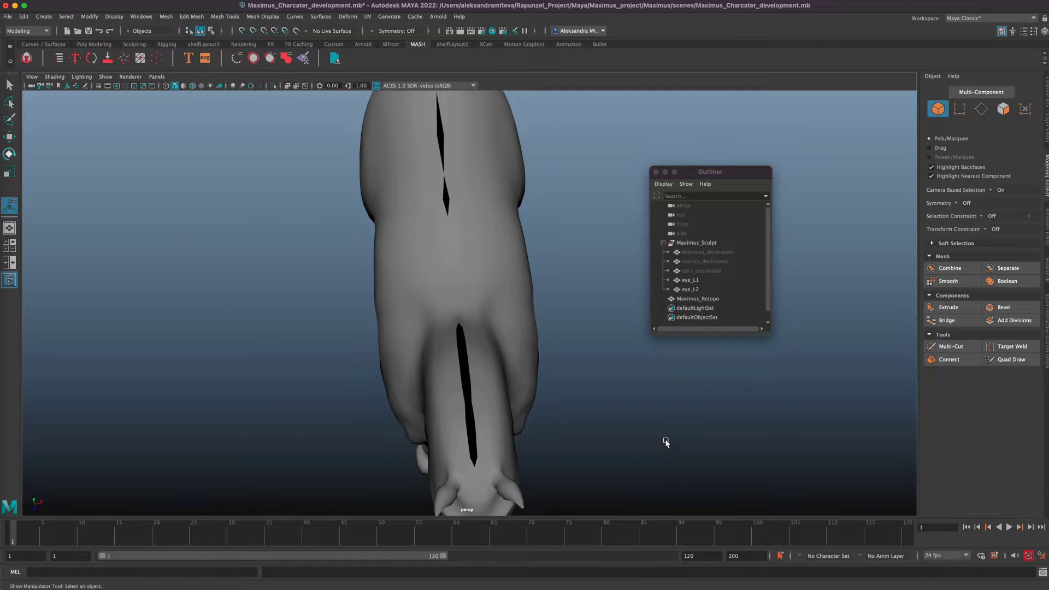
{"action": "left_click", "coordinate": [495, 458]}
{"action": "left_click_drag", "start_coordinate": [618, 434], "coordinate": [592, 444], "text": "alt"}
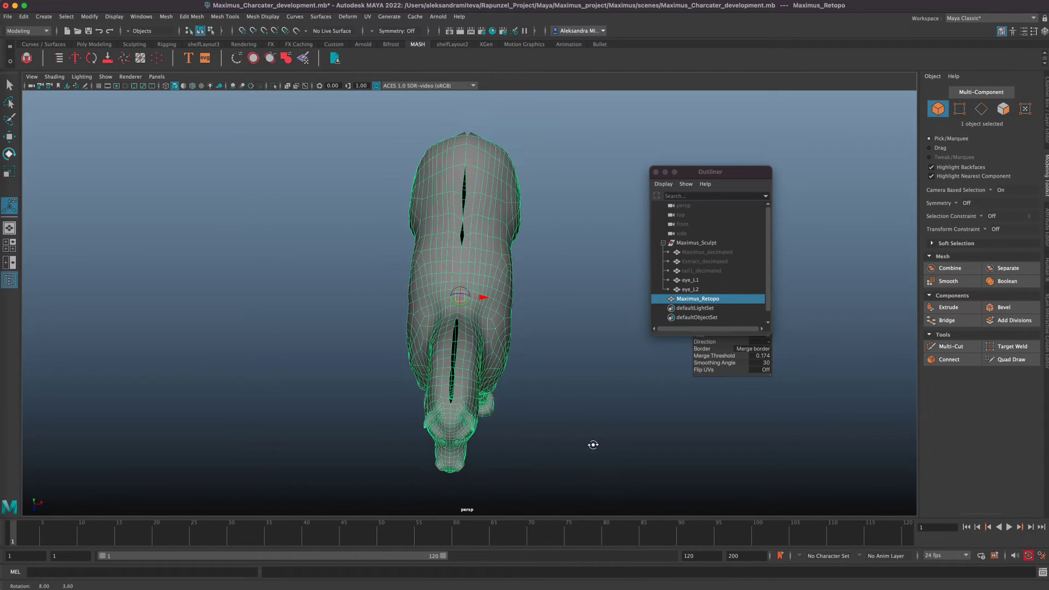
- Try to bridge the opposite border edges at the shoulder end of the neck's open centre seam
{"action": "right_click_drag", "start_coordinate": [594, 447], "coordinate": [749, 397], "text": "alt"}
{"action": "middle_click_drag", "start_coordinate": [611, 430], "coordinate": [654, 378], "text": "alt"}
{"action": "right_click_drag", "start_coordinate": [658, 382], "coordinate": [807, 424], "text": "alt"}
{"action": "left_click", "coordinate": [979, 109]}
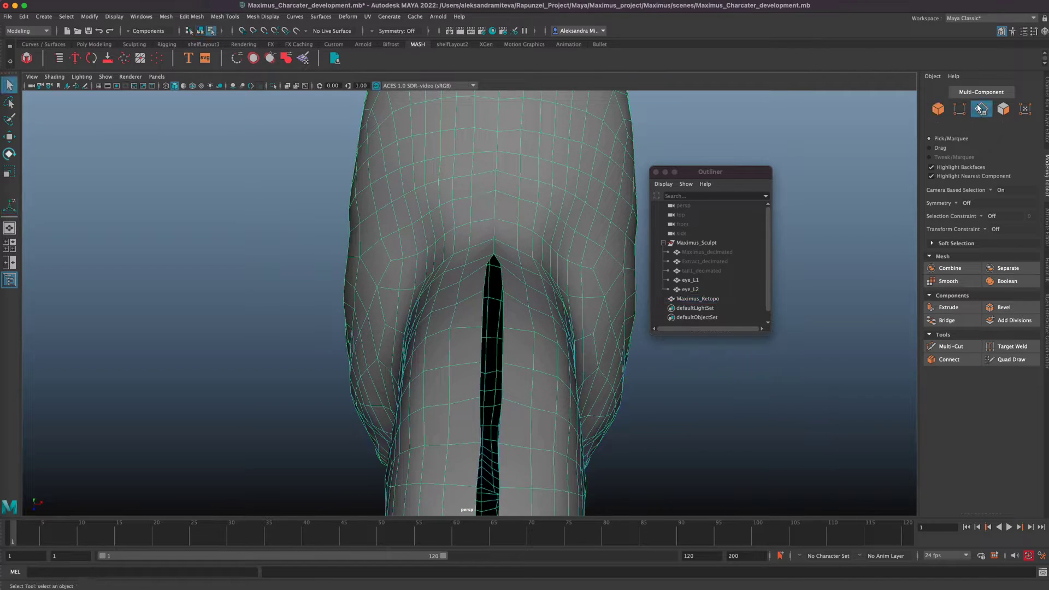
{"action": "left_click", "coordinate": [507, 279]}
{"action": "left_click", "coordinate": [531, 272], "text": "shift"}
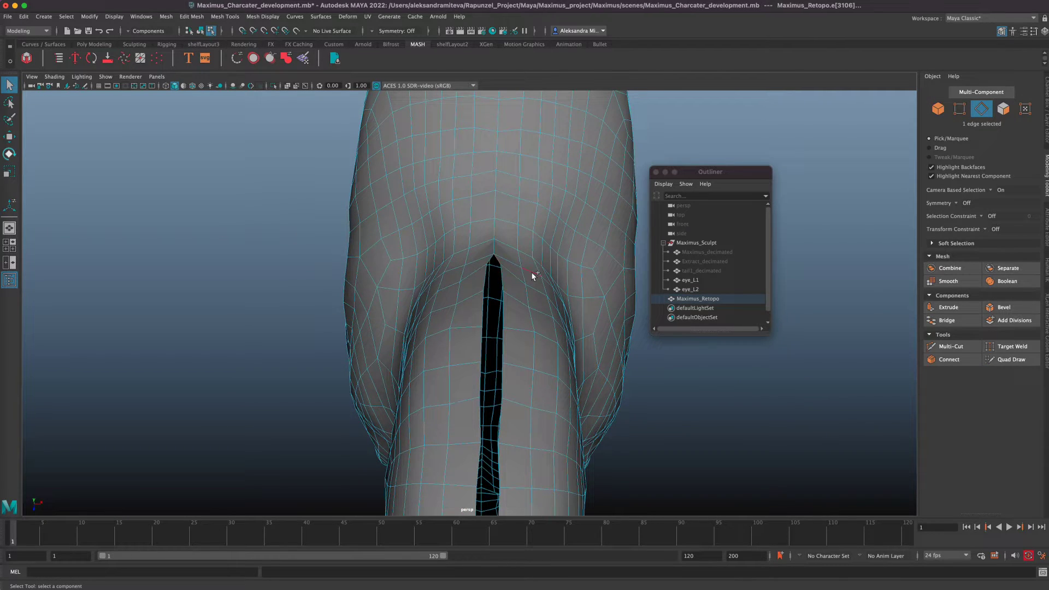
{"action": "right_click_drag", "start_coordinate": [518, 344], "coordinate": [642, 407], "text": "alt"}
{"action": "key", "text": "ctrl+z"}
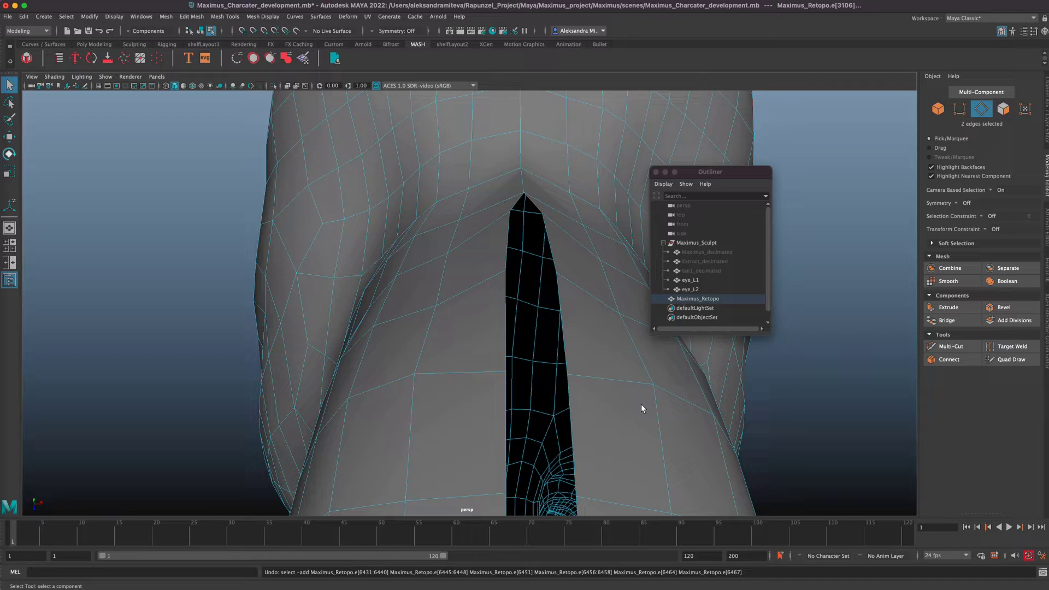
{"action": "left_click", "coordinate": [518, 202], "text": "shift"}
{"action": "left_click", "coordinate": [948, 321]}
- Weld the opposite border vertices down the shoulder half of the neck's centre seam with Quad Draw
{"action": "mouse_move", "coordinate": [773, 402]}
{"action": "right_mouse_down", "text": "alt"}
{"action": "mouse_move", "coordinate": [685, 379]}
{"action": "mouse_move", "coordinate": [727, 427]}
{"action": "right_mouse_up", "text": "alt"}
{"action": "left_click", "coordinate": [1010, 359]}
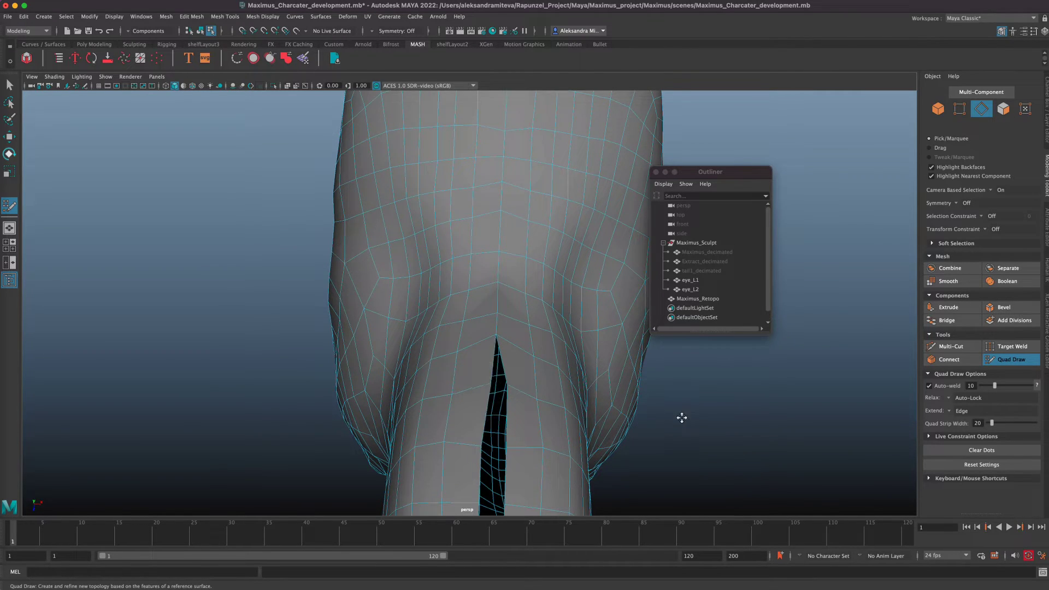
{"action": "middle_click_drag", "start_coordinate": [684, 418], "coordinate": [656, 338], "text": "alt"}
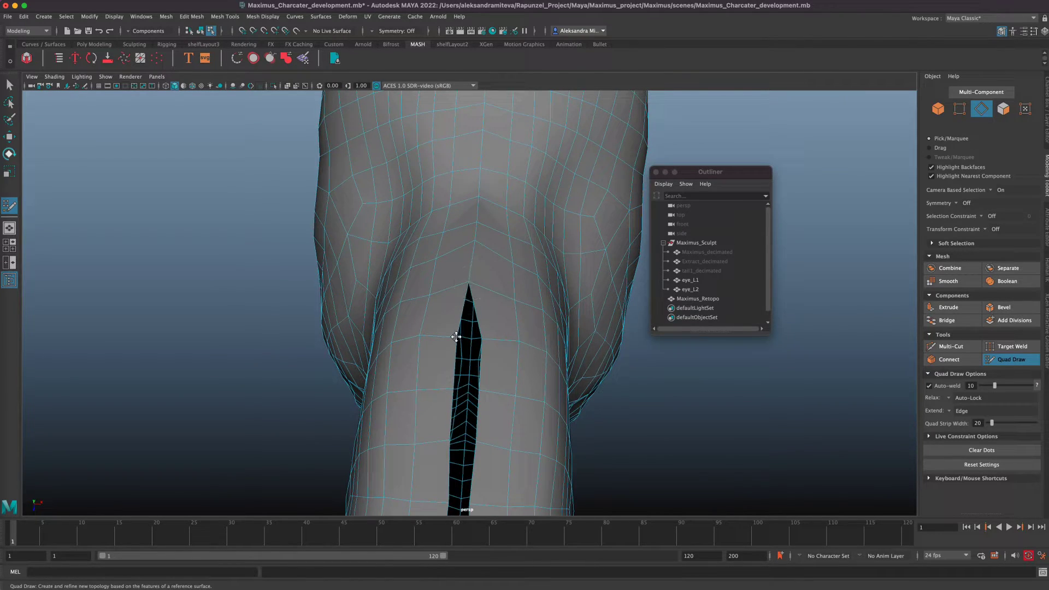
{"action": "left_click_drag", "start_coordinate": [481, 338], "coordinate": [465, 336], "text": "shift"}
{"action": "middle_click_drag", "start_coordinate": [471, 333], "coordinate": [493, 242], "text": "alt"}
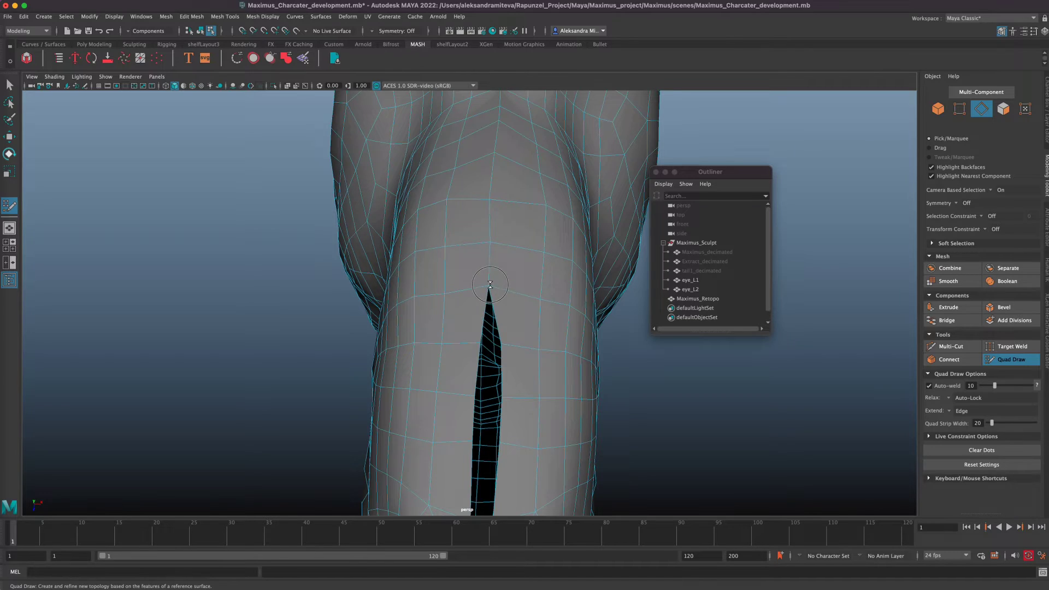
{"action": "middle_click_drag", "start_coordinate": [492, 340], "coordinate": [479, 274], "text": "alt"}
{"action": "left_click_drag", "start_coordinate": [469, 275], "coordinate": [475, 275]}
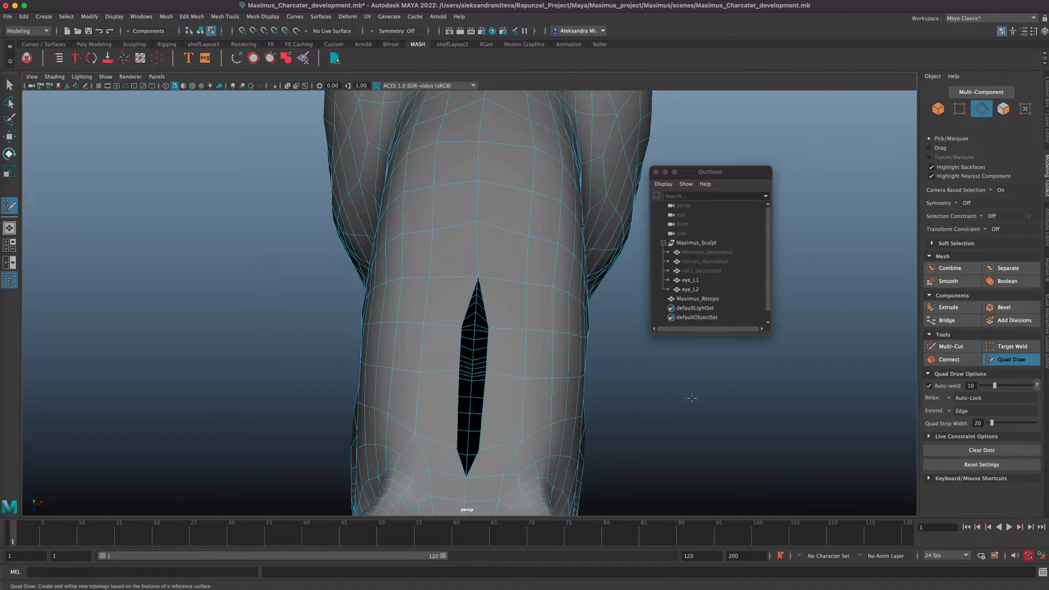
- Show Maximus_decimated, make it the live surface and select Maximus_Retopo for editing
{"action": "right_click_drag", "start_coordinate": [691, 398], "coordinate": [531, 356], "text": "alt"}
{"action": "left_click", "coordinate": [718, 253]}
{"action": "key", "text": "h"}
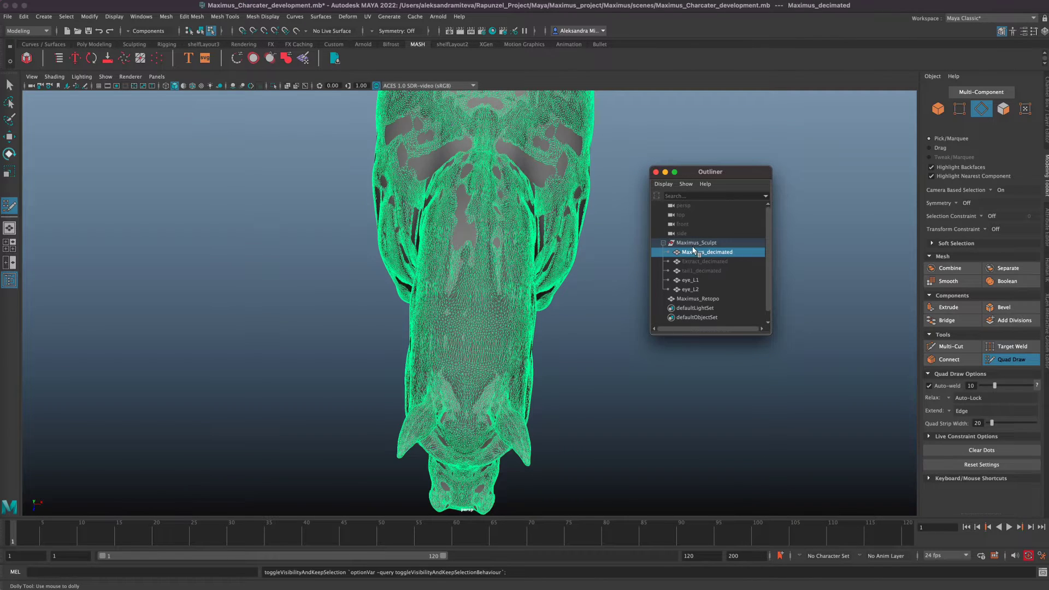
{"action": "left_click", "coordinate": [295, 32]}
{"action": "left_click", "coordinate": [700, 300]}
- Weld the remaining vertex pairs in the neck gap up to the ears and straighten the centre seam
{"action": "scroll", "coordinate": [788, 381], "scroll_direction": "up", "scroll_amount": 10}
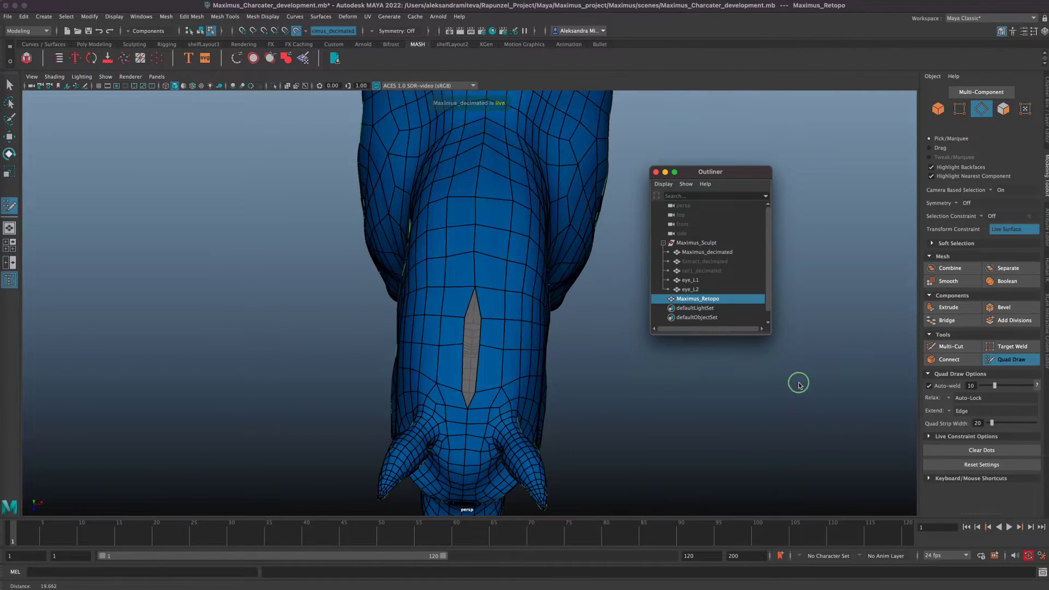
{"action": "mouse_move", "coordinate": [522, 370]}
{"action": "left_mouse_down"}
{"action": "mouse_move", "coordinate": [475, 366]}
{"action": "mouse_move", "coordinate": [498, 363]}
{"action": "mouse_move", "coordinate": [485, 365]}
{"action": "left_mouse_up"}
{"action": "scroll", "coordinate": [471, 326], "scroll_direction": "down", "scroll_amount": 10}
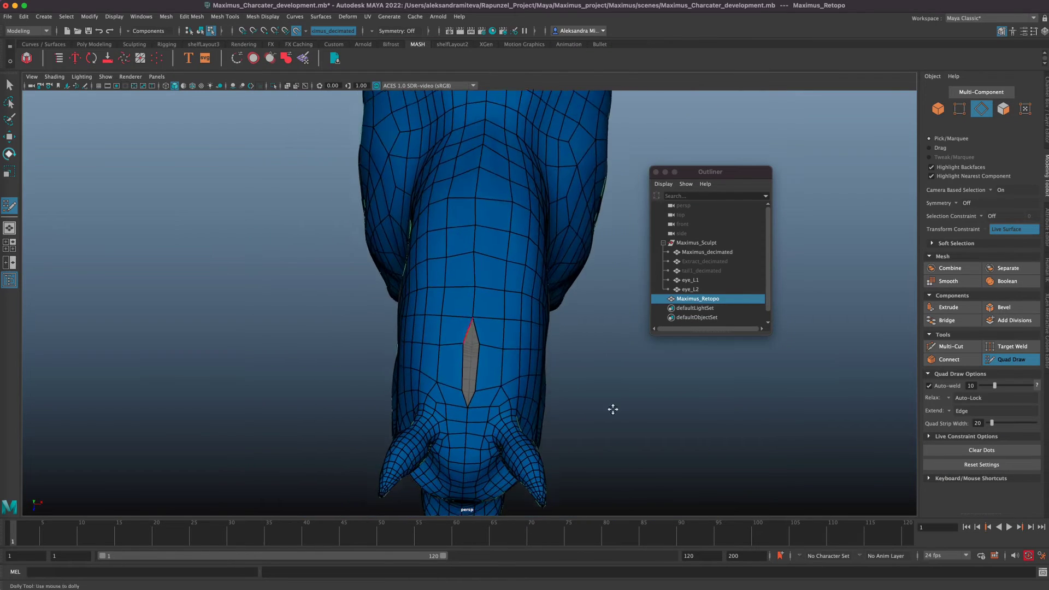
{"action": "left_click_drag", "start_coordinate": [732, 407], "coordinate": [734, 381], "text": "alt"}
{"action": "scroll", "coordinate": [734, 381], "scroll_direction": "up", "scroll_amount": 5}
{"action": "left_click_drag", "start_coordinate": [430, 247], "coordinate": [451, 244]}
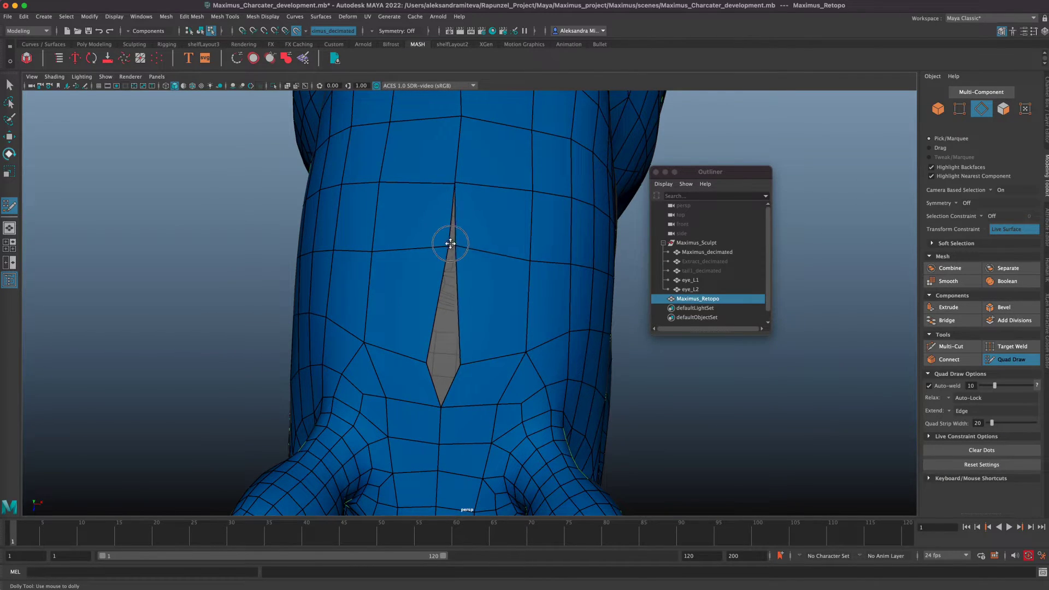
{"action": "left_click_drag", "start_coordinate": [426, 361], "coordinate": [437, 351]}
{"action": "left_click_drag", "start_coordinate": [461, 364], "coordinate": [441, 350]}
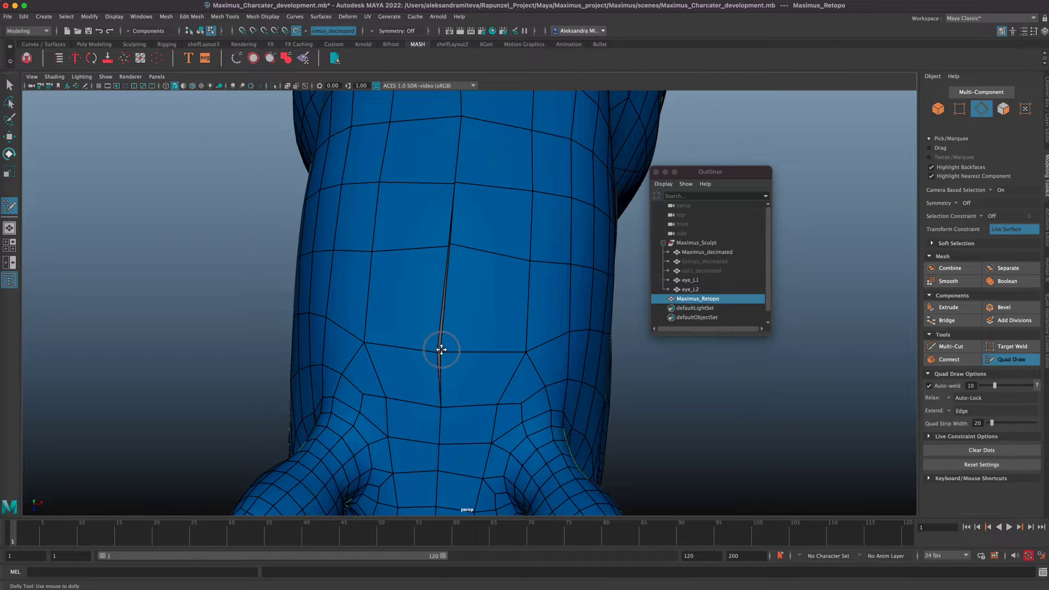
{"action": "left_click_drag", "start_coordinate": [449, 243], "coordinate": [450, 249]}
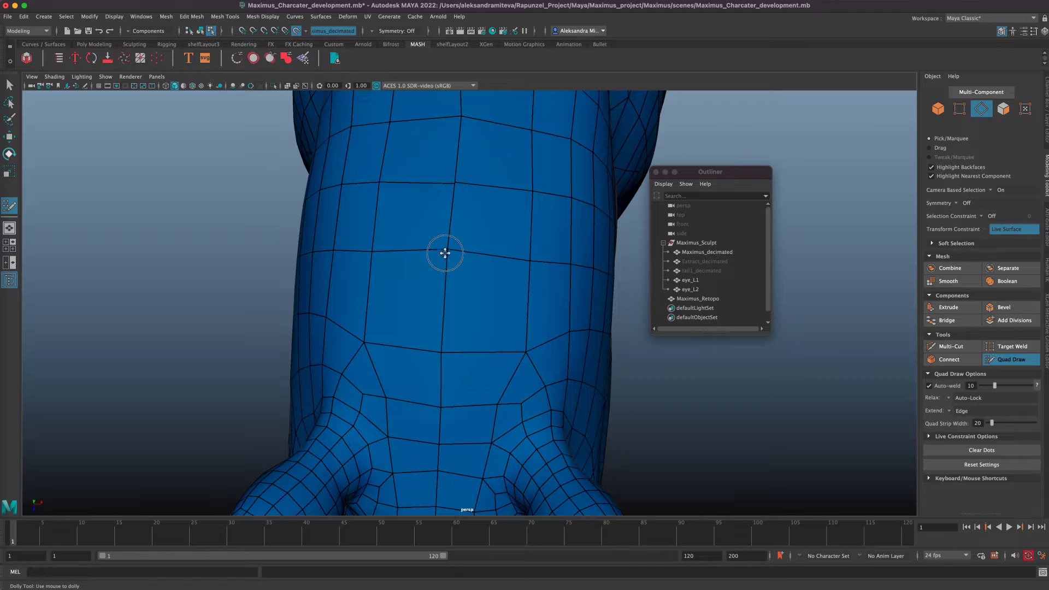
{"action": "mouse_move", "coordinate": [450, 257]}
{"action": "left_mouse_down", "text": "shift"}
{"action": "mouse_move", "coordinate": [450, 211]}
{"action": "mouse_move", "coordinate": [441, 255]}
{"action": "left_mouse_up", "text": "shift"}
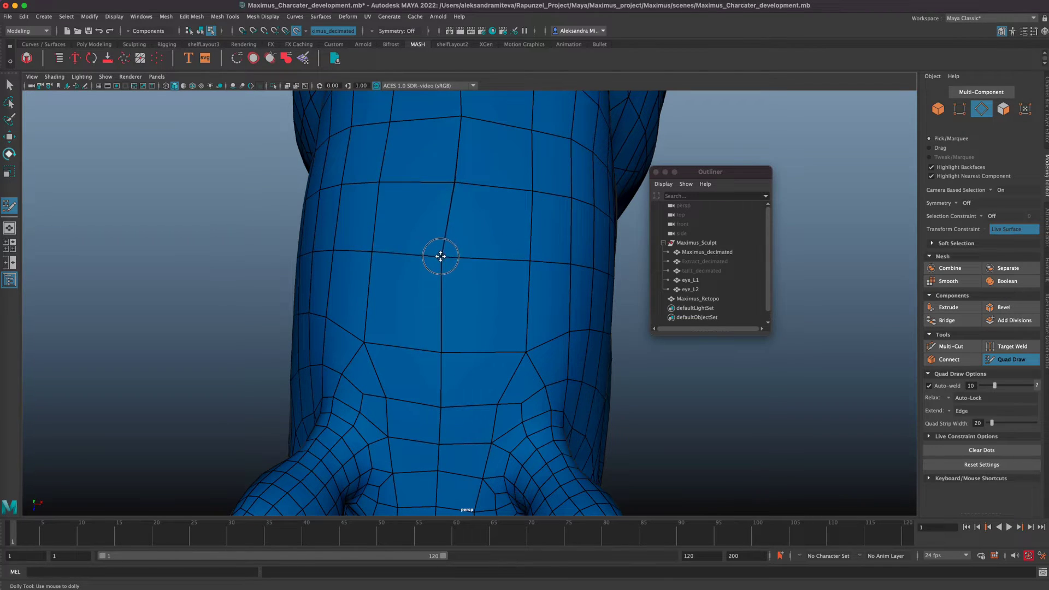
{"action": "scroll", "coordinate": [446, 249], "scroll_direction": "down", "scroll_amount": 5}
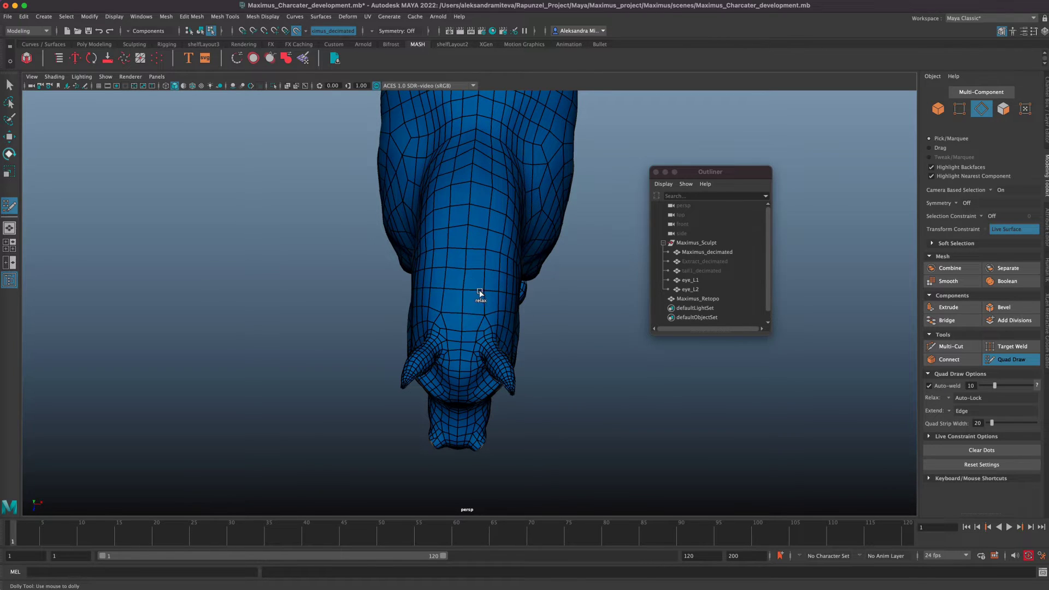
- Weld the opposite border vertices to close the open centre seam gaps along the back
{"action": "left_click_drag", "start_coordinate": [616, 385], "coordinate": [587, 424], "text": "alt"}
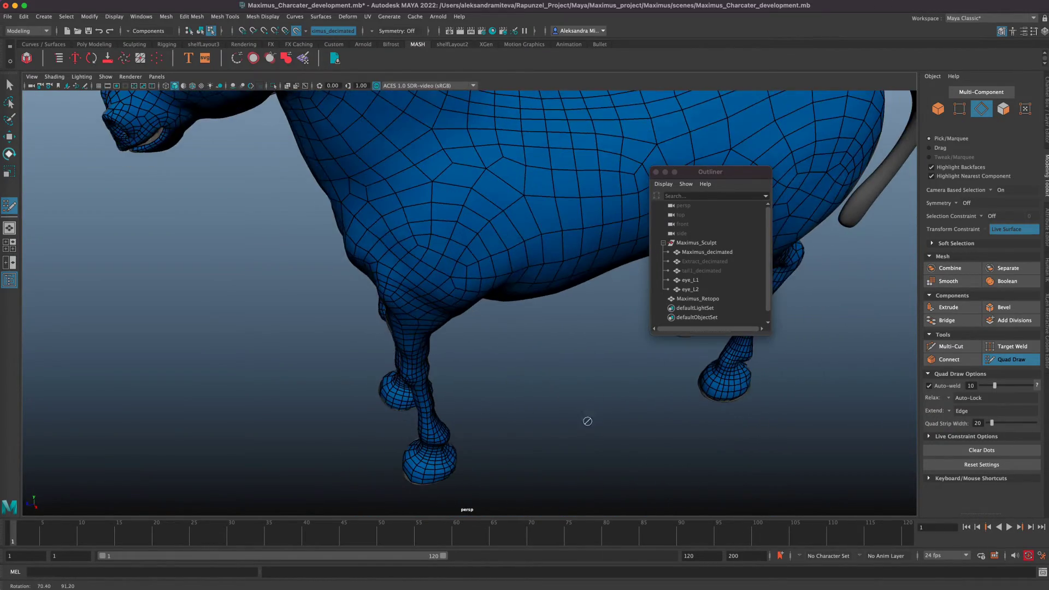
{"action": "right_click_drag", "start_coordinate": [588, 424], "coordinate": [562, 455], "text": "alt"}
{"action": "middle_click_drag", "start_coordinate": [675, 346], "coordinate": [648, 382], "text": "alt"}
{"action": "left_click_drag", "start_coordinate": [648, 382], "coordinate": [833, 421], "text": "alt"}
{"action": "right_click_drag", "start_coordinate": [832, 421], "coordinate": [857, 417], "text": "alt"}
{"action": "left_click_drag", "start_coordinate": [392, 301], "coordinate": [397, 292], "text": "alt"}
{"action": "right_click_drag", "start_coordinate": [398, 292], "coordinate": [410, 346], "text": "alt"}
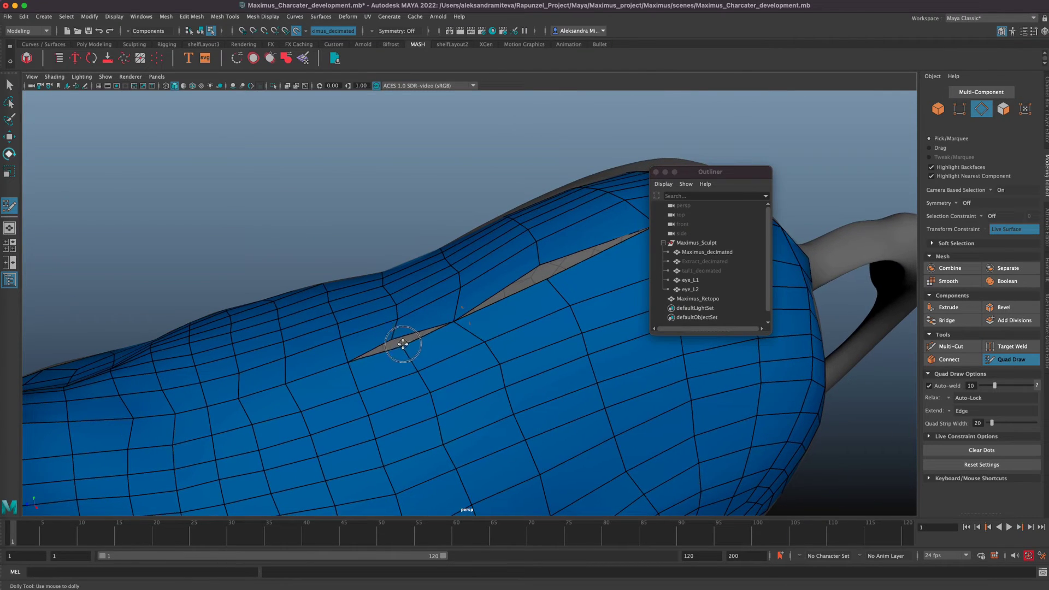
{"action": "left_click_drag", "start_coordinate": [401, 341], "coordinate": [402, 346]}
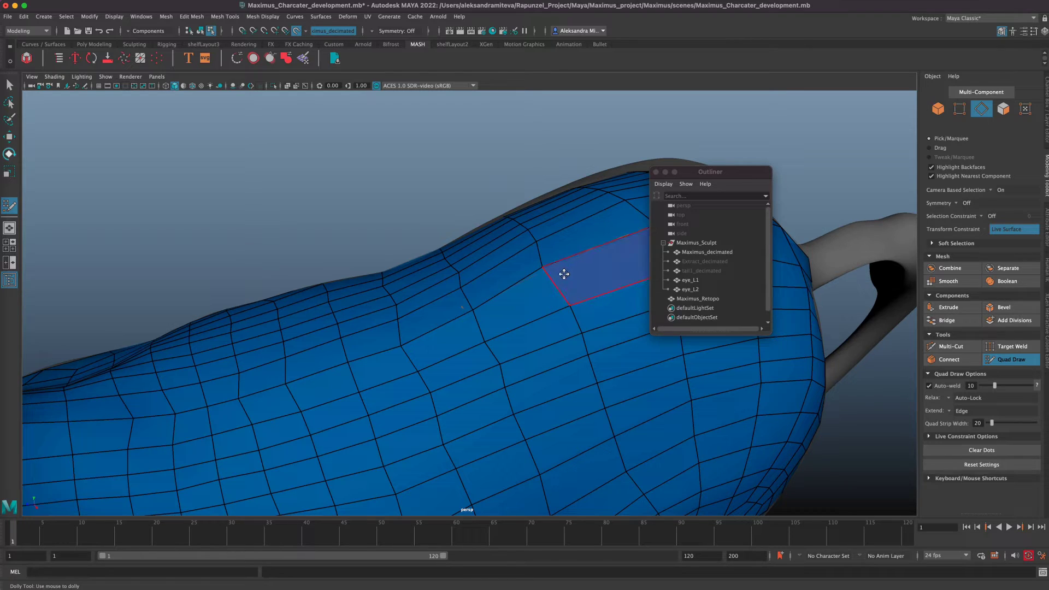
- Relax the topology along the closed seam on the back and over the croup
{"action": "mouse_move", "coordinate": [499, 279]}
{"action": "left_mouse_down", "text": "shift"}
{"action": "mouse_move", "coordinate": [420, 372]}
{"action": "mouse_move", "coordinate": [408, 297]}
{"action": "mouse_move", "coordinate": [446, 452]}
{"action": "mouse_move", "coordinate": [542, 259]}
{"action": "left_mouse_up", "text": "shift"}
{"action": "right_click_drag", "start_coordinate": [535, 356], "coordinate": [262, 330], "text": "alt"}
{"action": "left_click_drag", "start_coordinate": [662, 448], "coordinate": [683, 440], "text": "alt"}
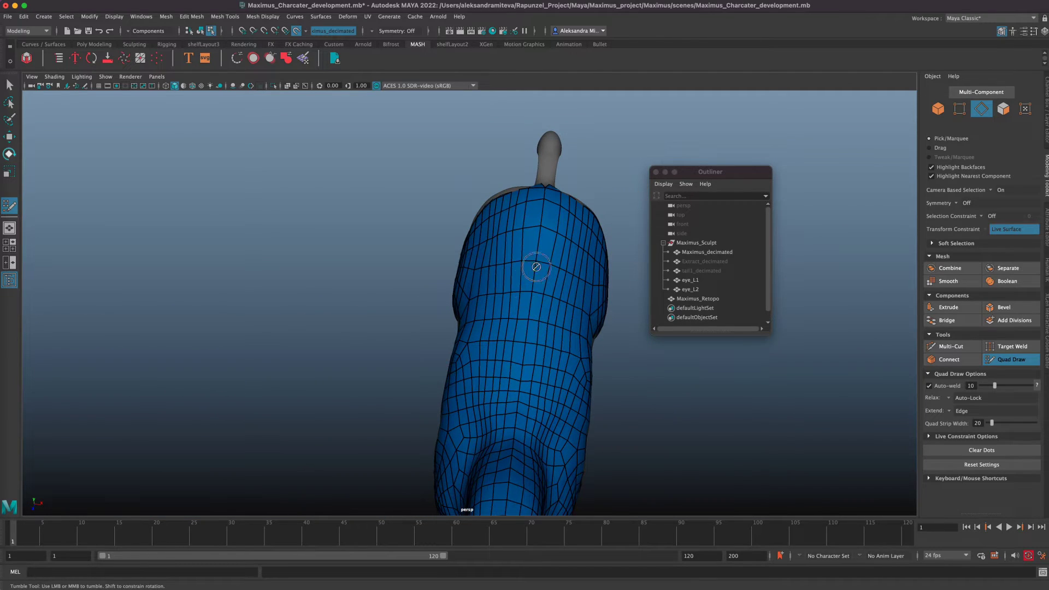
{"action": "mouse_move", "coordinate": [519, 329]}
{"action": "left_mouse_down", "text": "shift"}
{"action": "mouse_move", "coordinate": [552, 307]}
{"action": "mouse_move", "coordinate": [563, 241]}
{"action": "mouse_move", "coordinate": [498, 220]}
{"action": "left_mouse_up", "text": "shift"}
{"action": "left_click_drag", "start_coordinate": [674, 436], "coordinate": [683, 431], "text": "alt"}
- With Object X symmetry enabled, close the seam gap above the tail and relax the rump's topology
{"action": "left_click", "coordinate": [968, 203]}
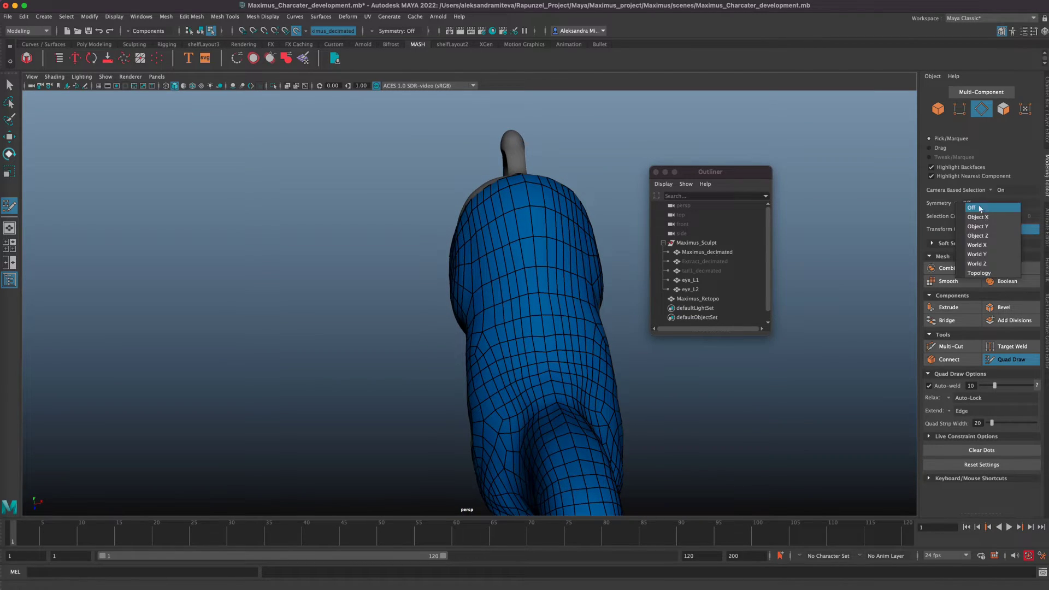
{"action": "left_click", "coordinate": [977, 212]}
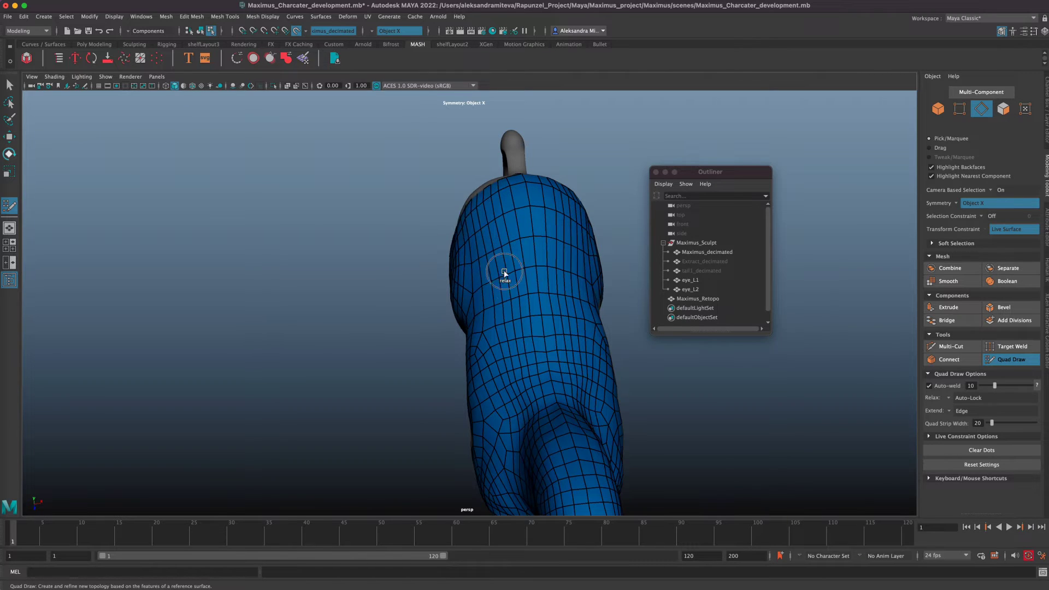
{"action": "mouse_move", "coordinate": [686, 370]}
{"action": "left_mouse_down", "text": "alt"}
{"action": "mouse_move", "coordinate": [666, 410]}
{"action": "mouse_move", "coordinate": [678, 350]}
{"action": "mouse_move", "coordinate": [592, 393]}
{"action": "left_mouse_up", "text": "alt"}
{"action": "right_click_drag", "start_coordinate": [592, 393], "coordinate": [837, 393], "text": "alt"}
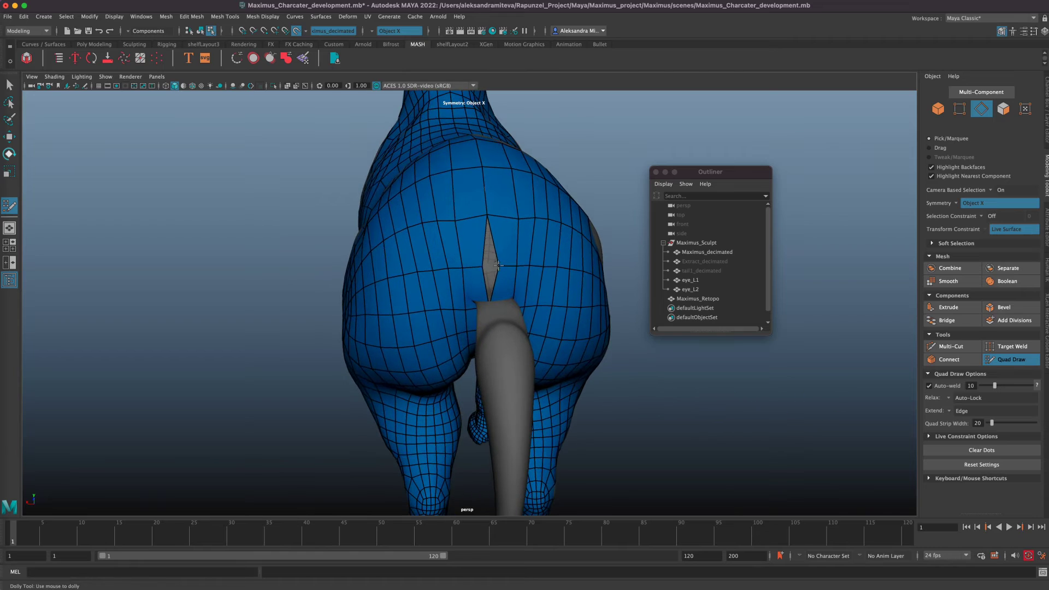
{"action": "mouse_move", "coordinate": [486, 234]}
{"action": "left_mouse_down", "text": "shift"}
{"action": "mouse_move", "coordinate": [461, 227]}
{"action": "mouse_move", "coordinate": [535, 220]}
{"action": "left_mouse_up", "text": "shift"}
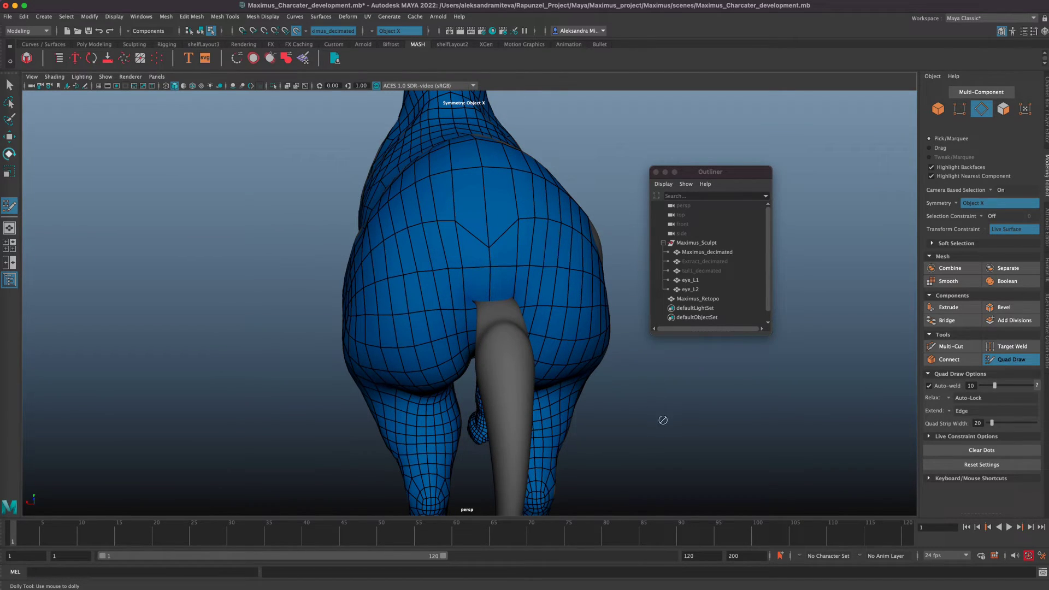
{"action": "left_click", "coordinate": [495, 266], "text": "ctrl+shift"}
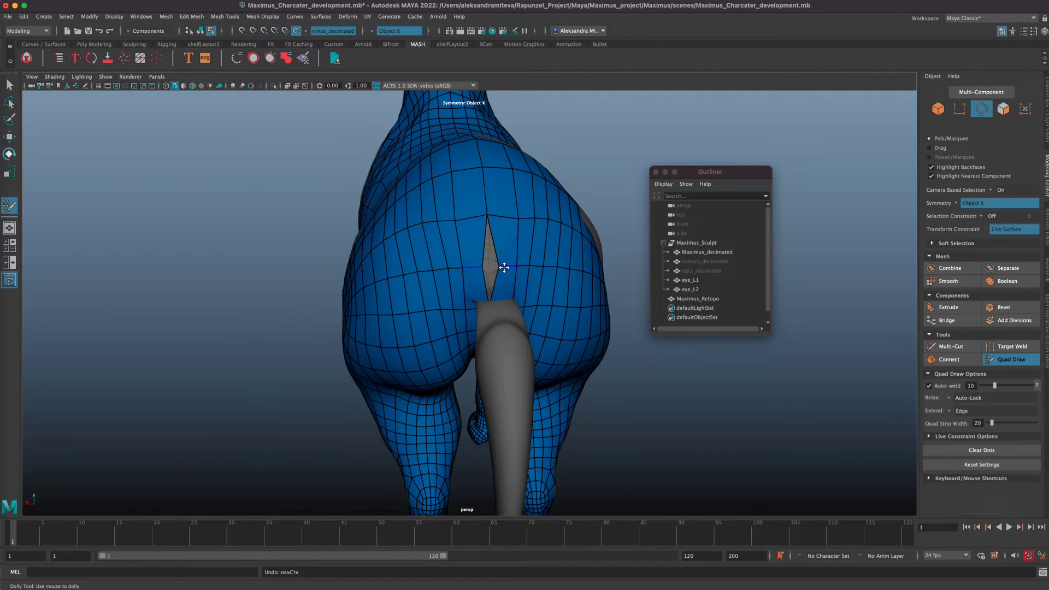
{"action": "left_click", "coordinate": [494, 264], "text": "shift"}
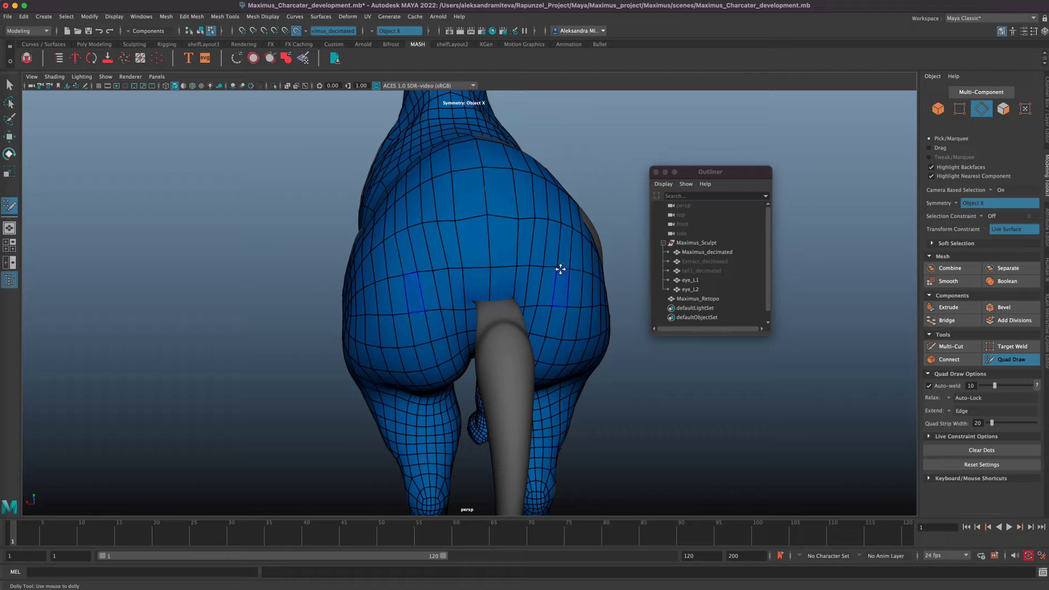
{"action": "mouse_move", "coordinate": [387, 237]}
{"action": "left_mouse_down", "text": "shift"}
{"action": "mouse_move", "coordinate": [364, 273]}
{"action": "mouse_move", "coordinate": [375, 227]}
{"action": "mouse_move", "coordinate": [373, 293]}
{"action": "mouse_move", "coordinate": [452, 222]}
{"action": "mouse_move", "coordinate": [452, 164]}
{"action": "mouse_move", "coordinate": [465, 263]}
{"action": "mouse_move", "coordinate": [435, 299]}
{"action": "mouse_move", "coordinate": [358, 322]}
{"action": "mouse_move", "coordinate": [399, 312]}
{"action": "mouse_move", "coordinate": [452, 335]}
{"action": "left_mouse_up", "text": "shift"}
- Hide Maximus_decimated, release it as the live surface and leave Quad Draw
{"action": "left_click", "coordinate": [714, 251]}
{"action": "key", "text": "h"}
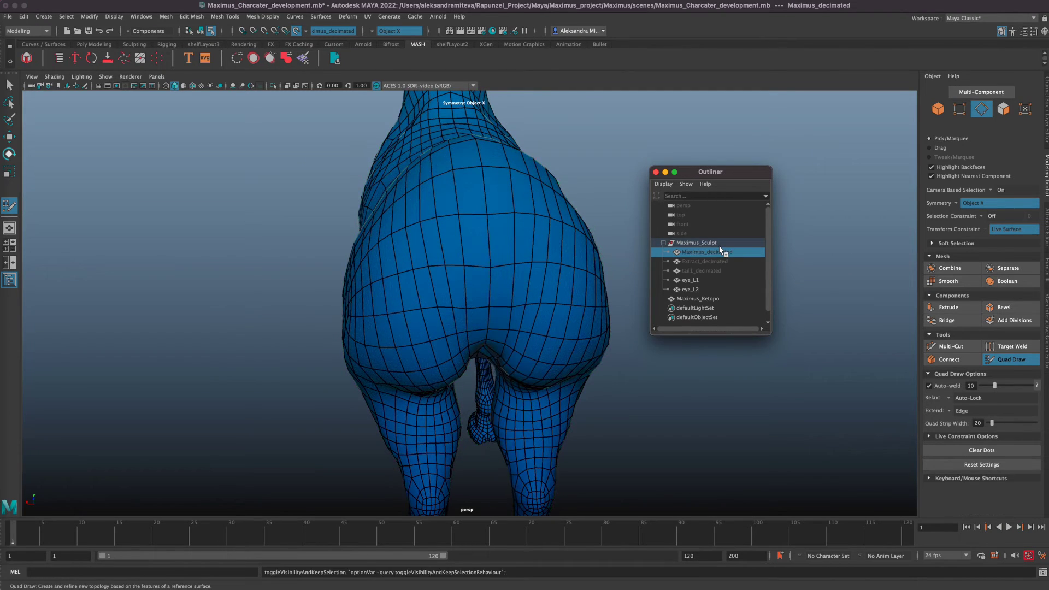
{"action": "left_click", "coordinate": [1010, 359]}
{"action": "left_click_drag", "start_coordinate": [536, 362], "coordinate": [655, 419], "text": "alt"}
{"action": "key", "text": "h"}
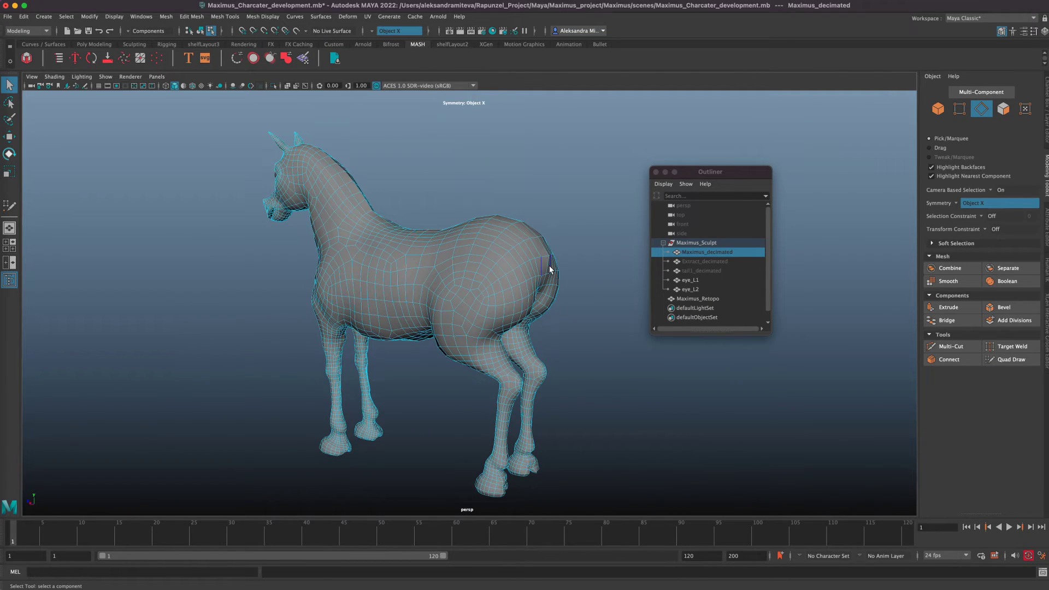
- Move the centre-line vertex at the back of the rump slightly to adjust the outline
{"action": "right_click_drag", "start_coordinate": [550, 266], "coordinate": [516, 266]}
{"action": "left_click", "coordinate": [549, 256]}
{"action": "key", "text": "w"}
{"action": "left_click_drag", "start_coordinate": [548, 258], "coordinate": [546, 260]}
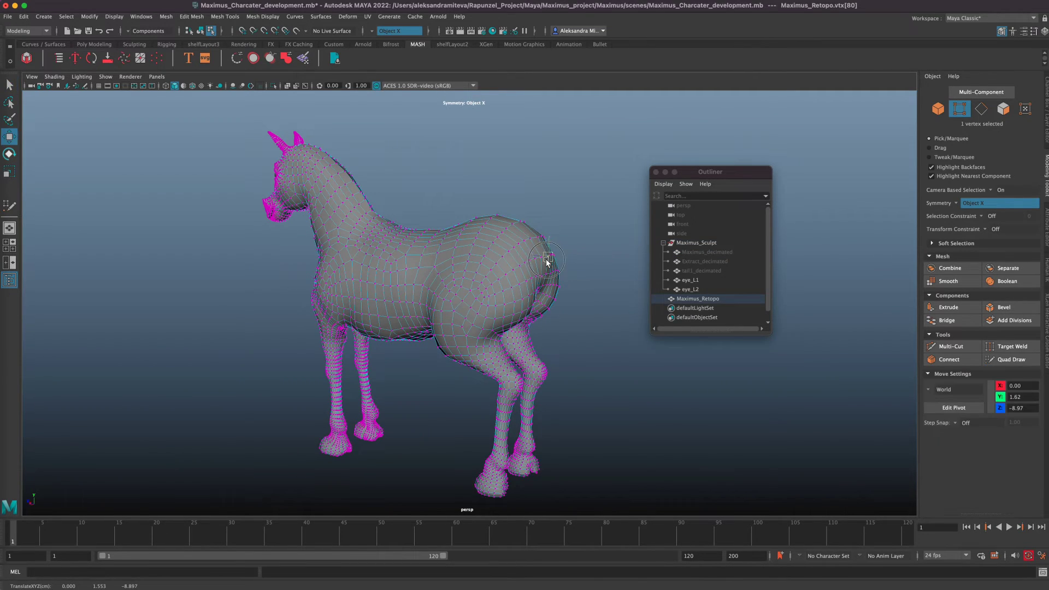
{"action": "key", "text": "F8"}
- Soften the edges of the camera-facing faces of Maximus_Retopo
{"action": "right_click_drag", "start_coordinate": [547, 258], "coordinate": [421, 310], "text": "alt"}
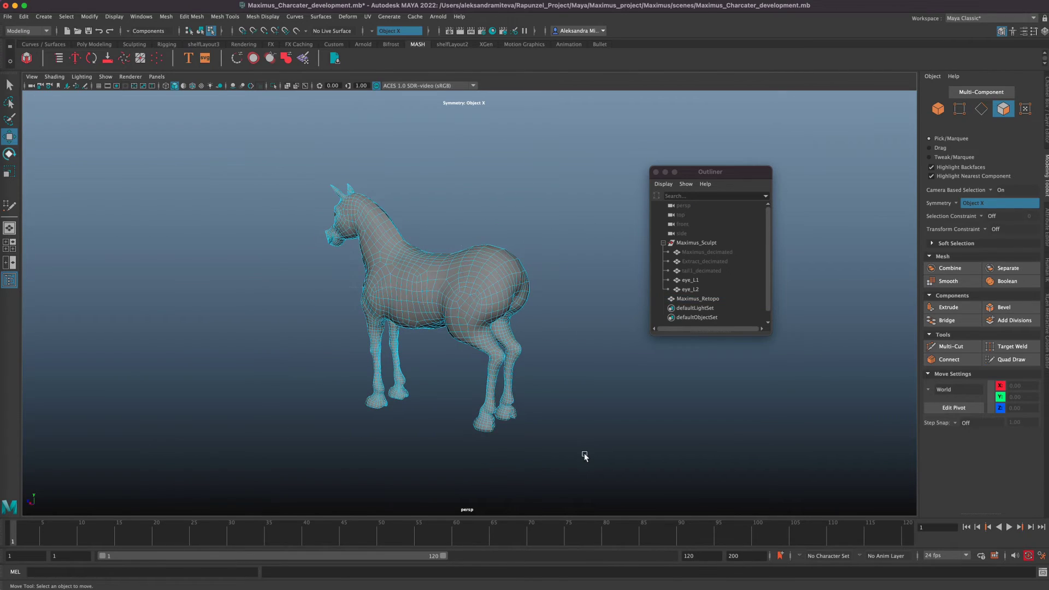
{"action": "left_click_drag", "start_coordinate": [276, 147], "coordinate": [584, 457]}
{"action": "left_click", "coordinate": [264, 17]}
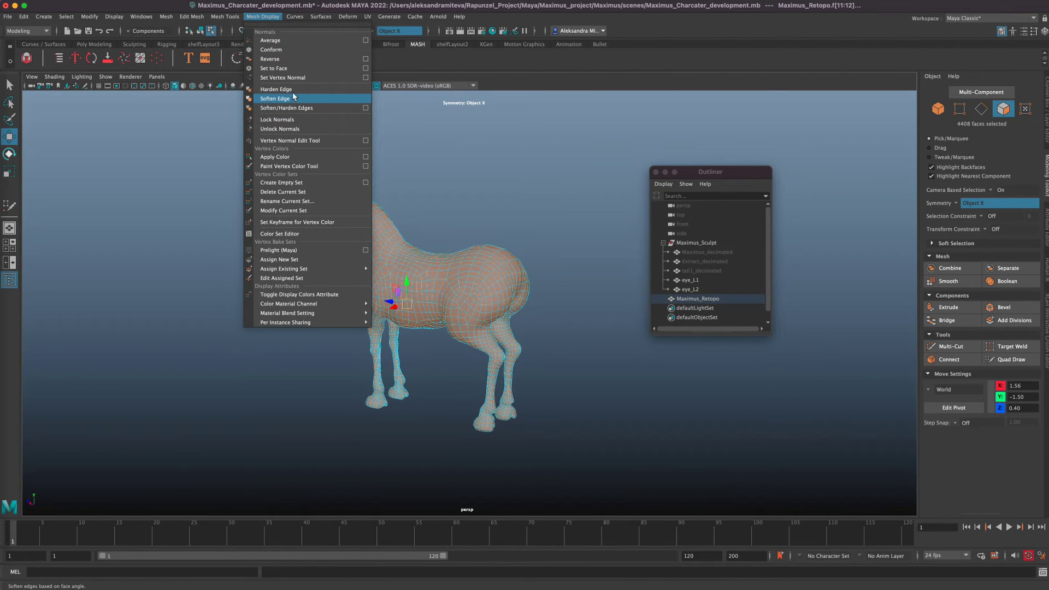
{"action": "left_click", "coordinate": [275, 99]}
{"action": "left_click", "coordinate": [937, 108]}
{"action": "left_click", "coordinate": [589, 409]}
{"action": "left_click_drag", "start_coordinate": [613, 429], "coordinate": [681, 425], "text": "alt"}
- Turn off camera-based marquee selection and select all faces of Maximus_Retopo
{"action": "double_click", "coordinate": [9, 86]}
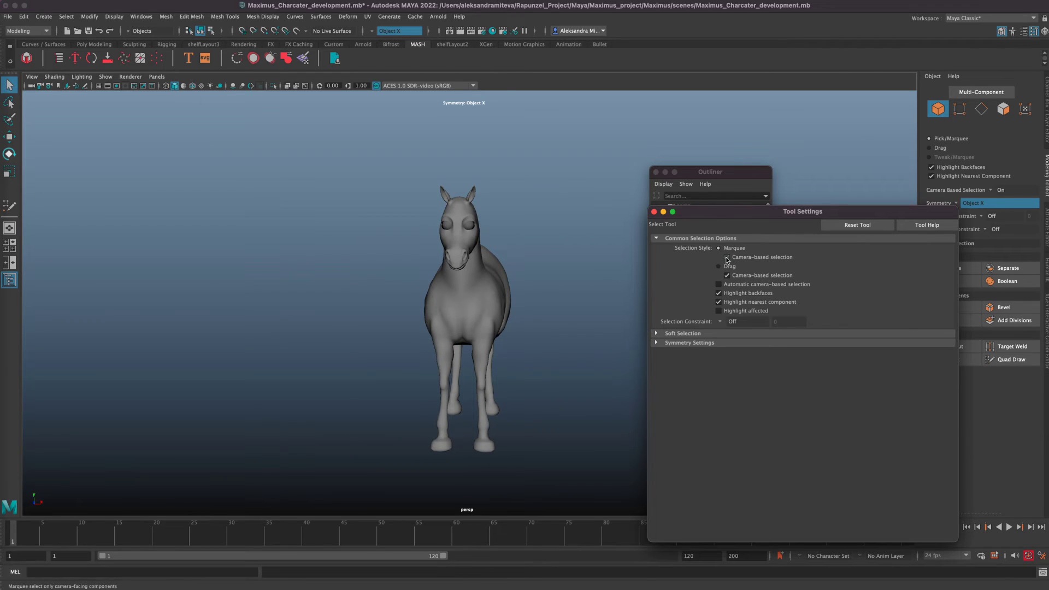
{"action": "left_click", "coordinate": [654, 211]}
{"action": "left_click", "coordinate": [698, 299]}
{"action": "left_click", "coordinate": [1003, 108]}
{"action": "left_click_drag", "start_coordinate": [438, 263], "coordinate": [587, 496]}
{"action": "left_click_drag", "start_coordinate": [595, 450], "coordinate": [560, 451], "text": "alt"}
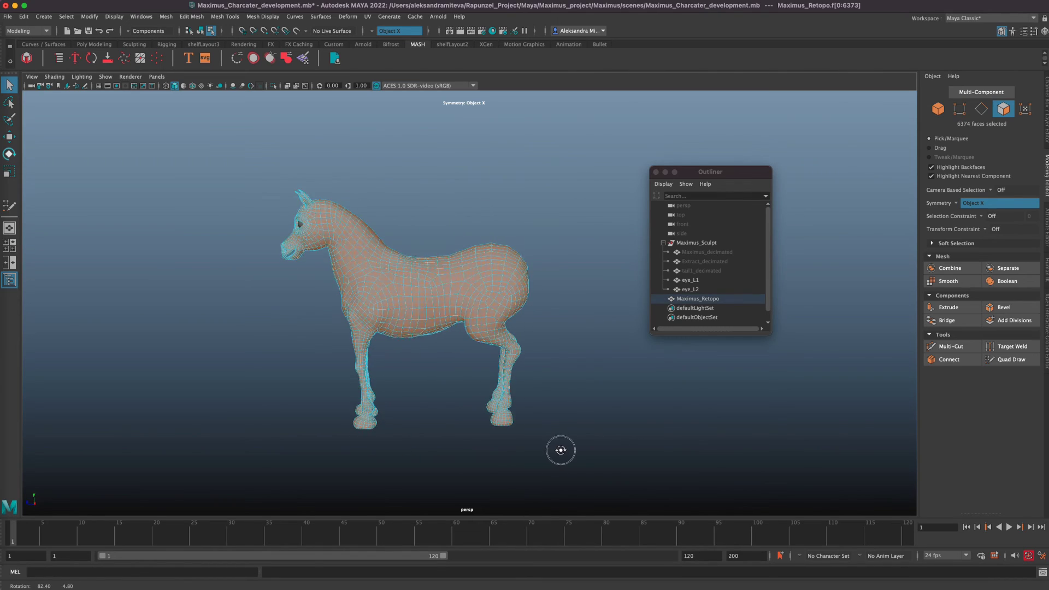
- Soften the edges of all selected faces, return to object selection and save the scene
{"action": "left_click", "coordinate": [224, 16]}
{"action": "left_click", "coordinate": [263, 17]}
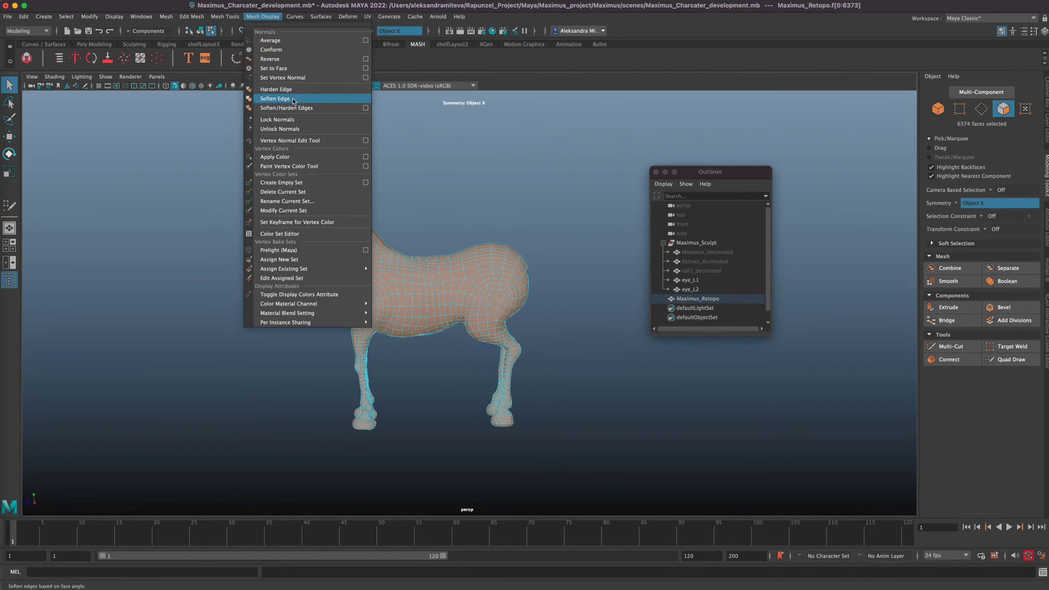
{"action": "left_click", "coordinate": [290, 100]}
{"action": "key", "text": "F8"}
{"action": "left_click", "coordinate": [595, 445]}
{"action": "left_click_drag", "start_coordinate": [595, 444], "coordinate": [628, 439], "text": "alt"}
{"action": "key", "text": "super+s"}
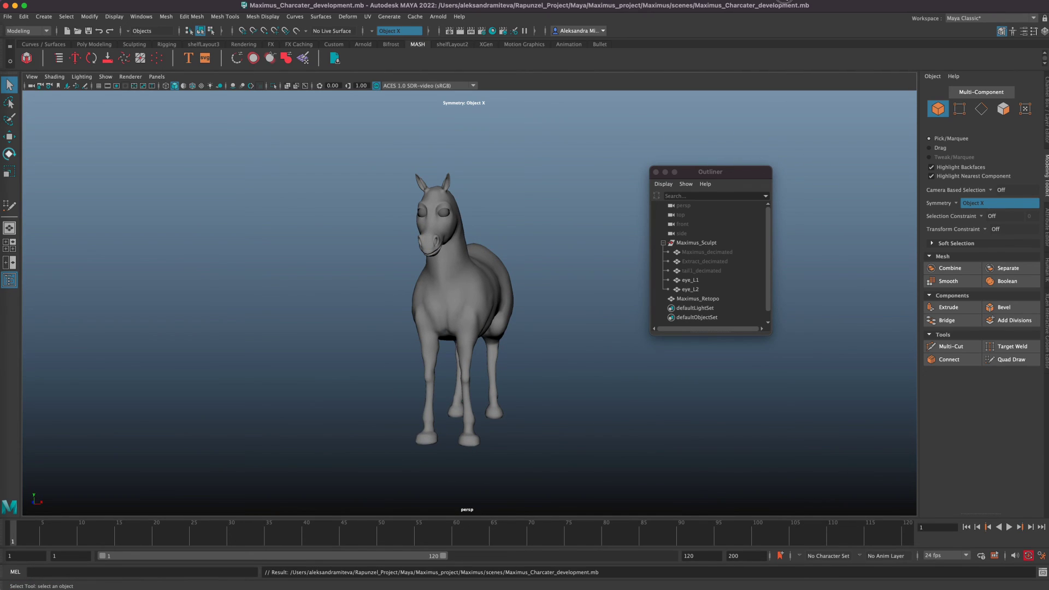